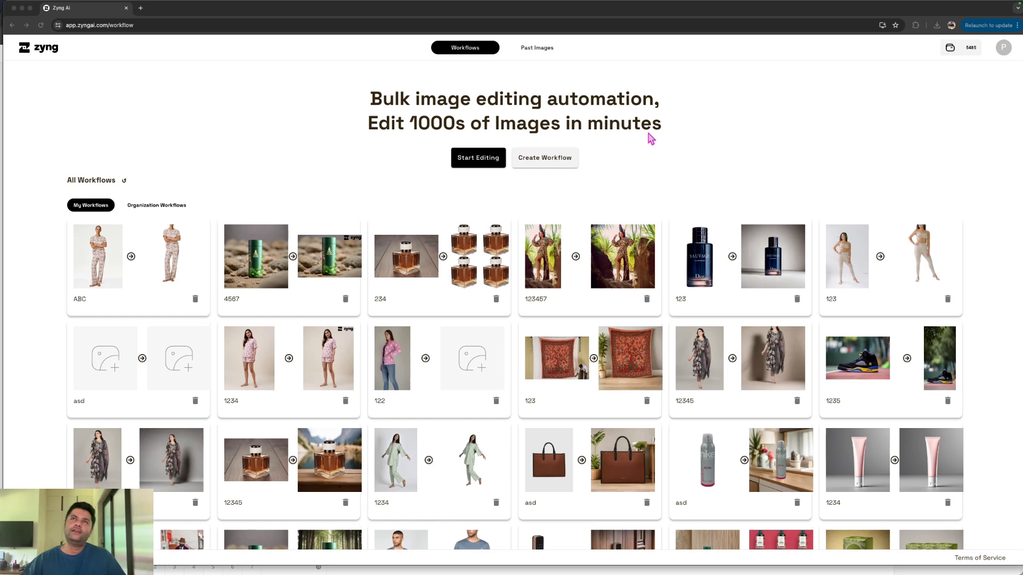
Start creating a new workflow and remove its default Subject Gen Fill step
left_click(523, 182)
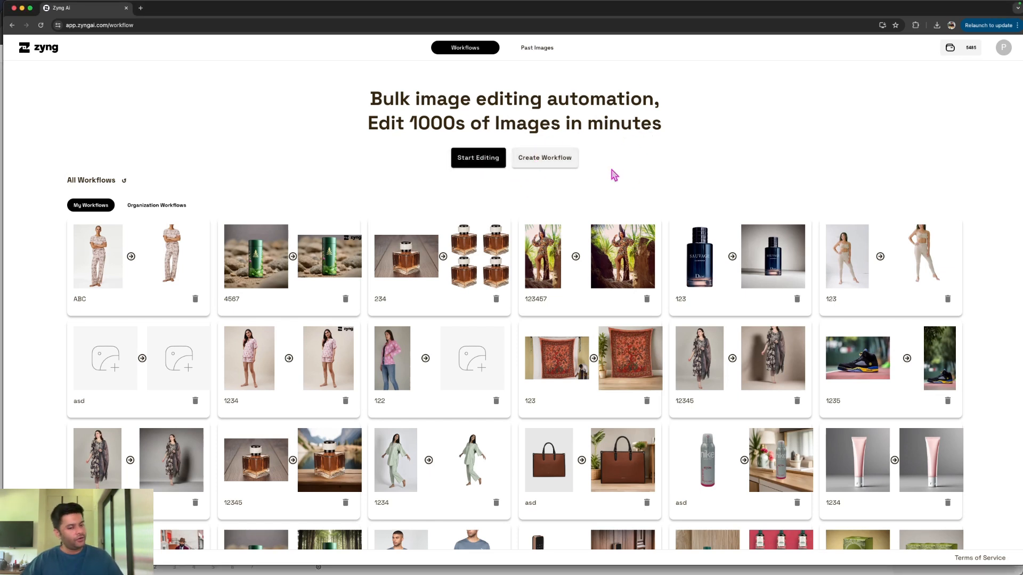
left_click(571, 161)
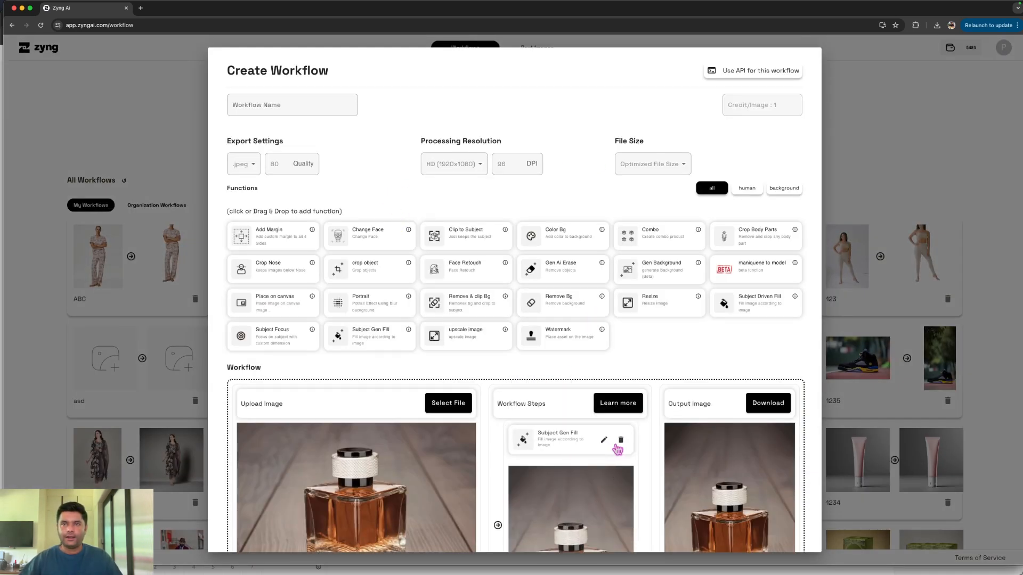
left_click(620, 449)
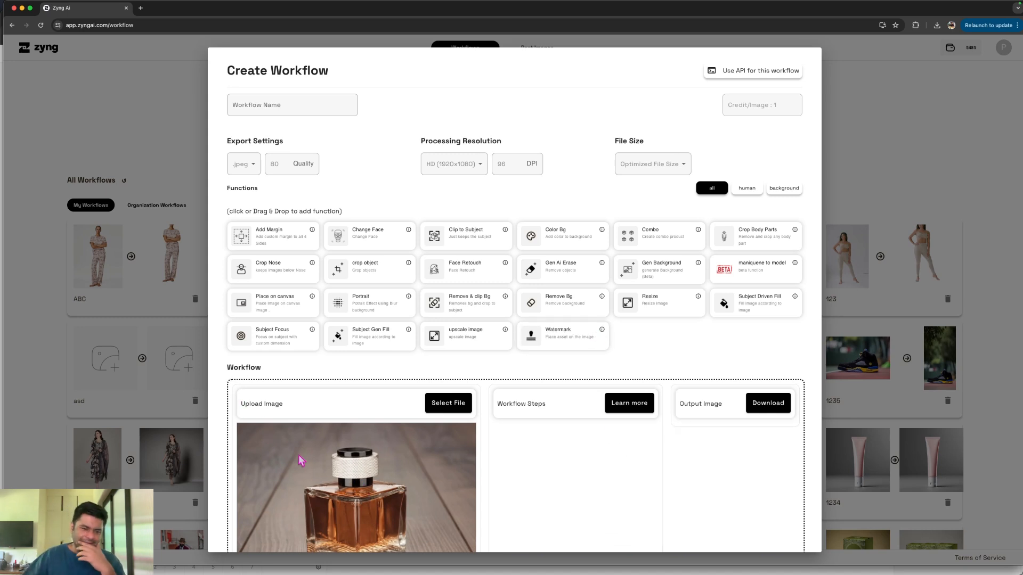
Upload the black Coco Chanel perfume bottle photo as the workflow's sample image
scroll(301, 460, "down", 3)
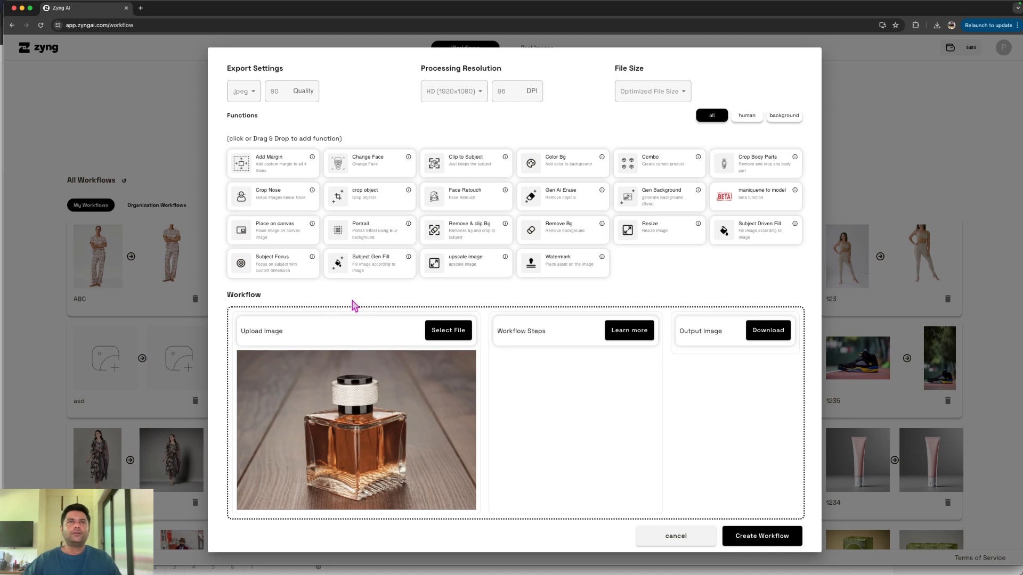
left_click(465, 342)
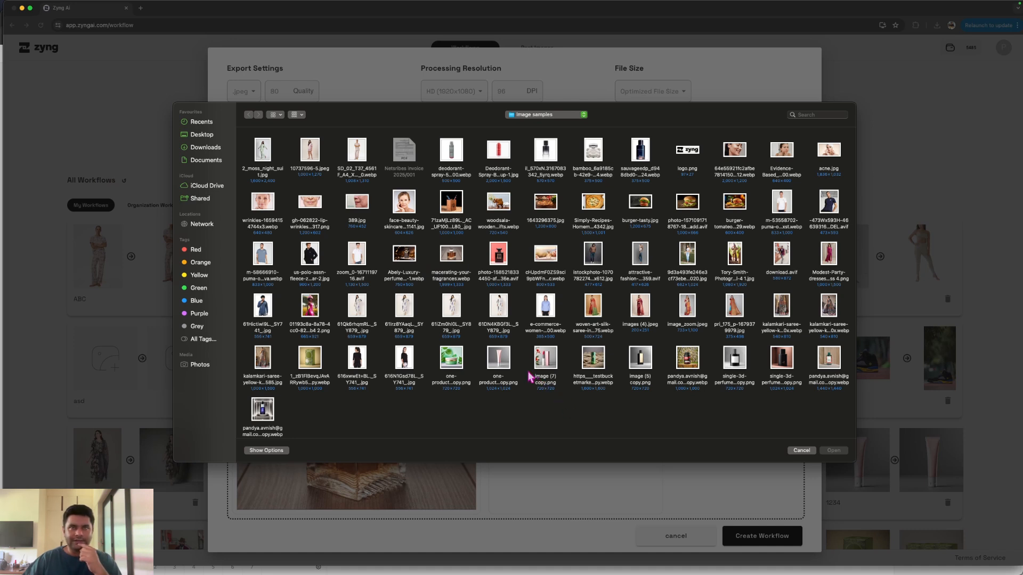
left_click(496, 255)
left_click(833, 451)
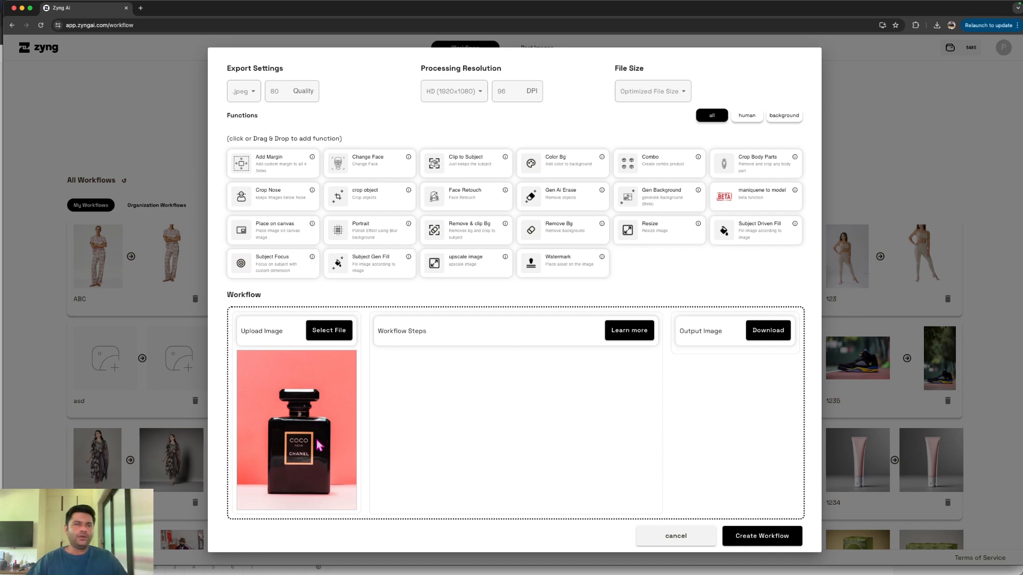
Replace the sample image with the photo of the man in the black US Polo hoodie
left_click(326, 335)
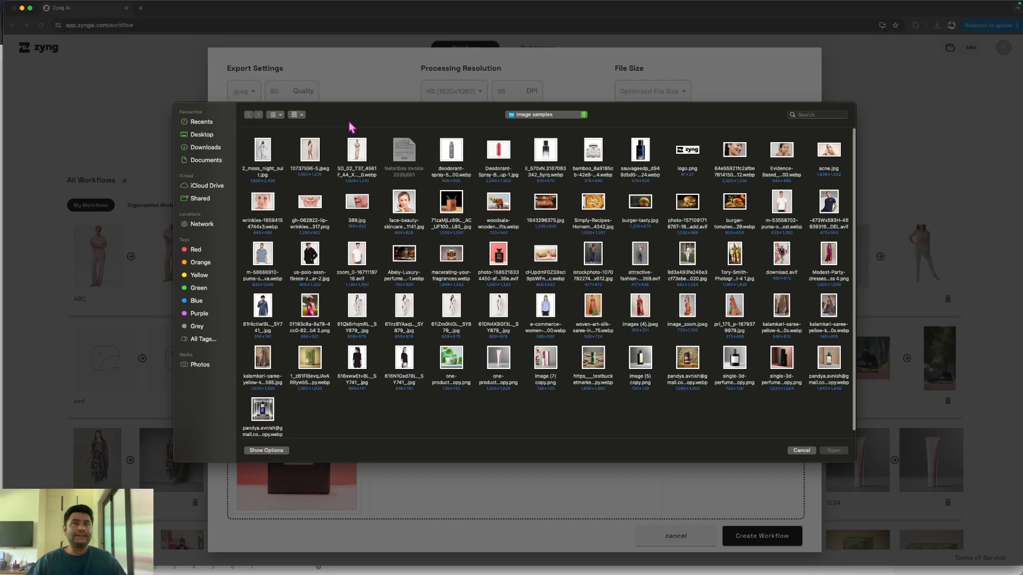
left_click(318, 264)
left_click(833, 451)
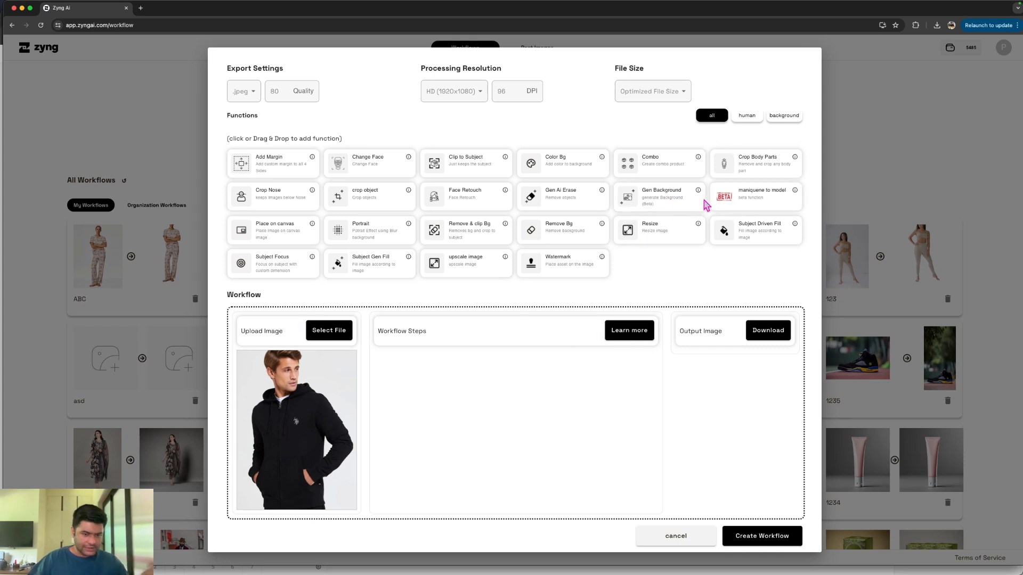
Add a Gen Ai Erase step to the workflow with "logo" as the object to remove and precise set to Rectangle around object
mouse_move(698, 191)
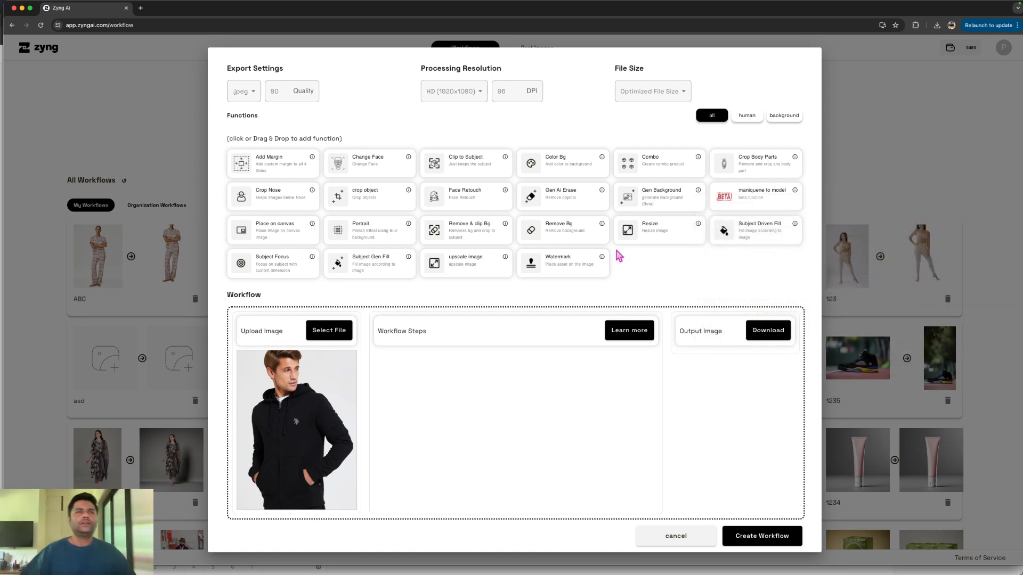
mouse_move(543, 201)
left_mouse_down()
mouse_move(423, 388)
mouse_move(485, 365)
left_mouse_up()
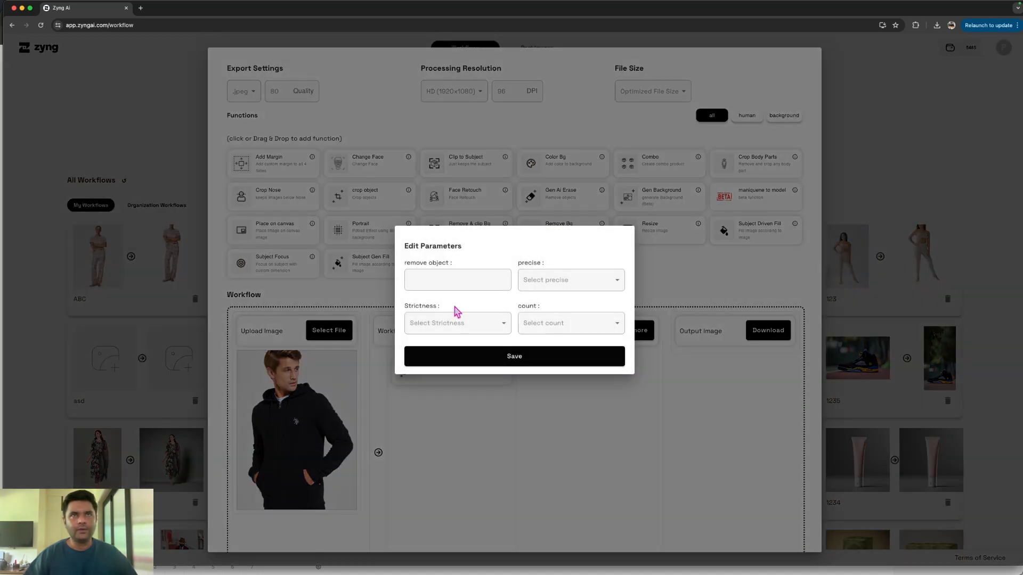
left_click(444, 283)
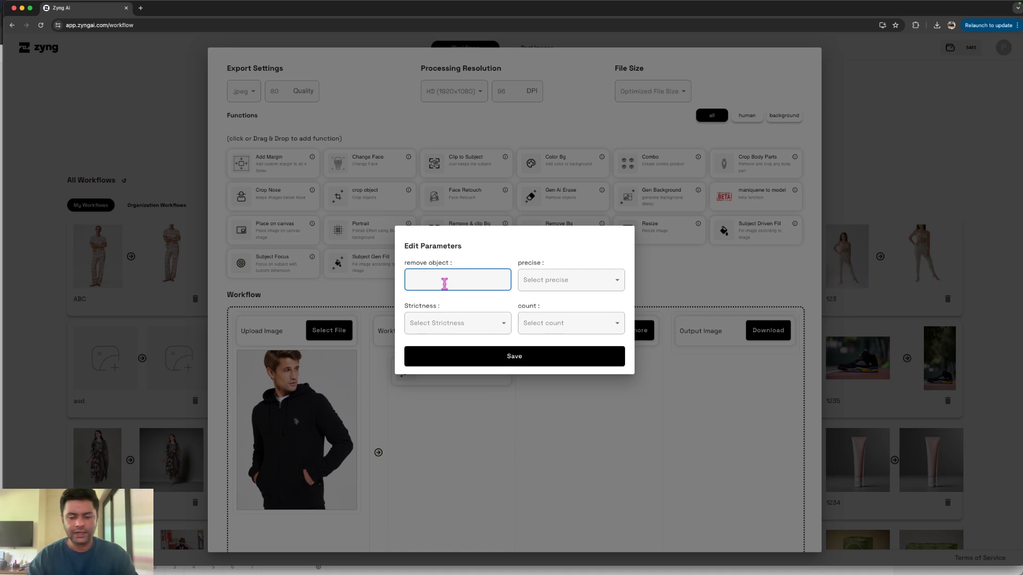
type("logo")
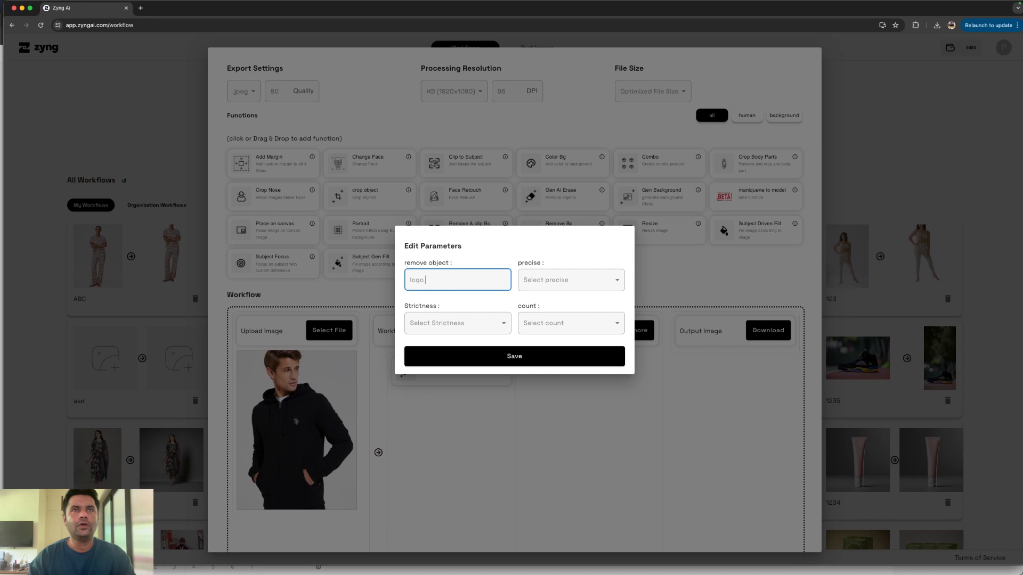
left_click(562, 283)
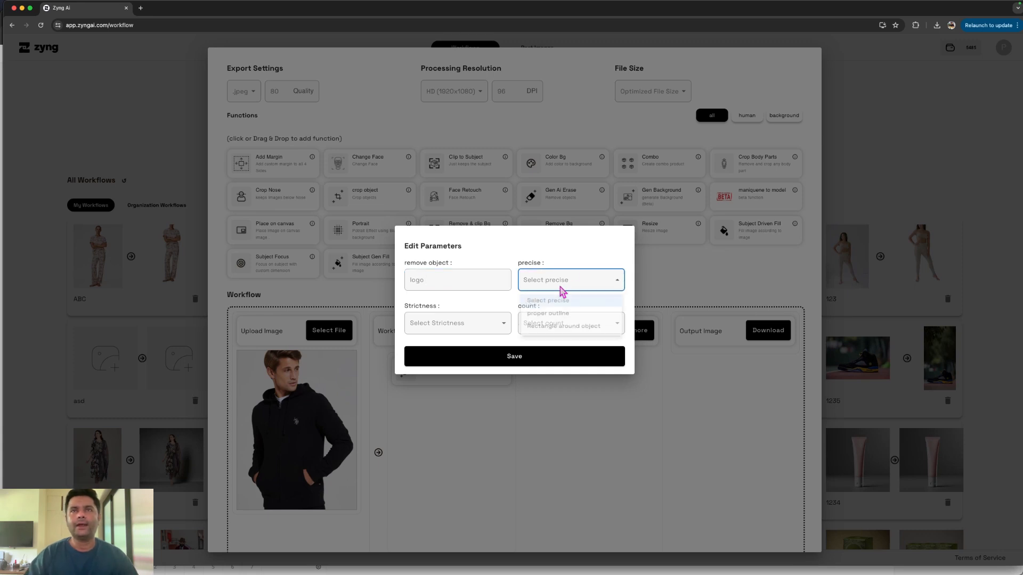
left_click(559, 317)
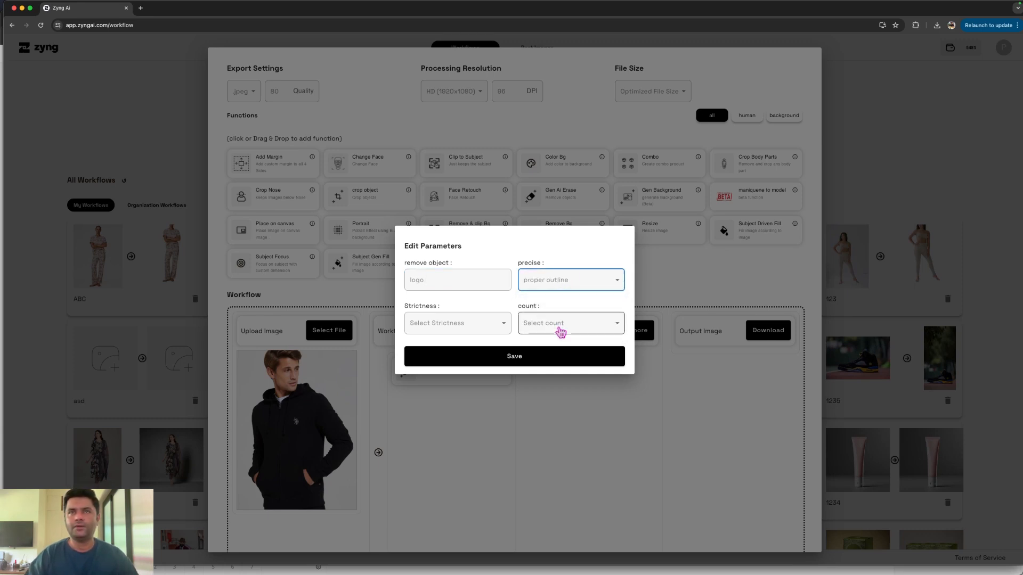
left_click(541, 288)
left_click(538, 332)
Set the erase step's strictness to low and count to All, and save the parameters
left_click(457, 335)
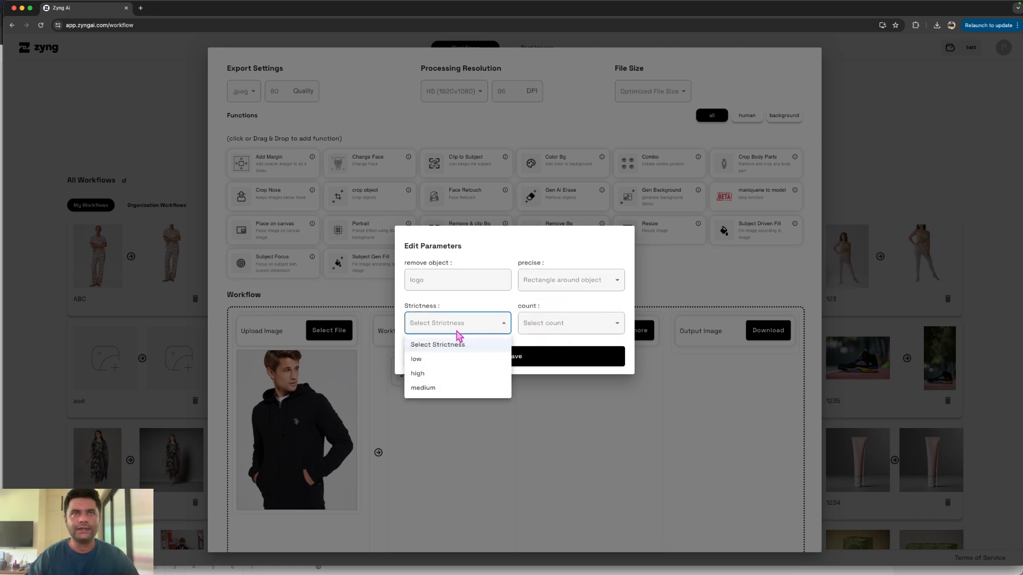
left_click(458, 359)
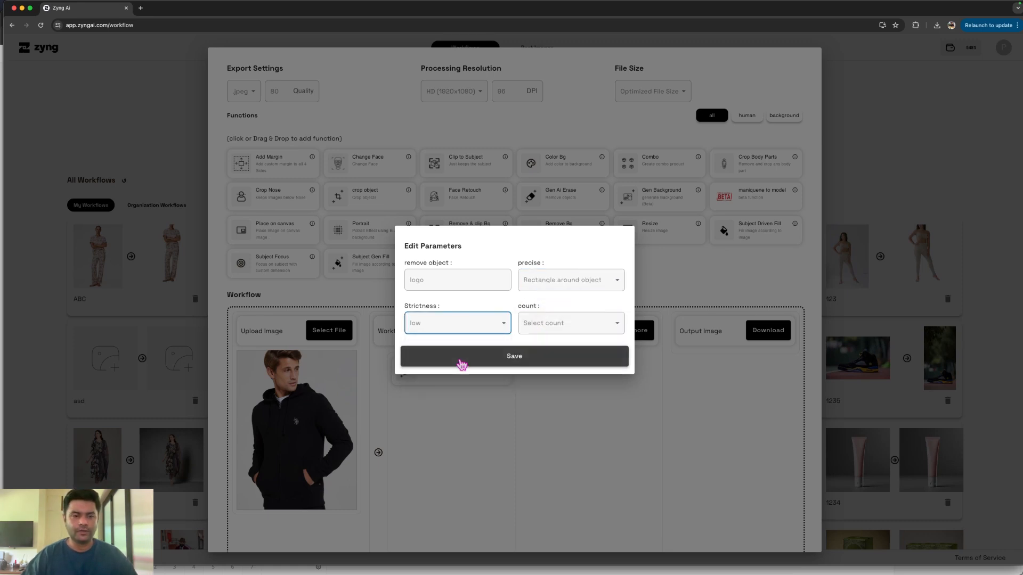
left_click(568, 337)
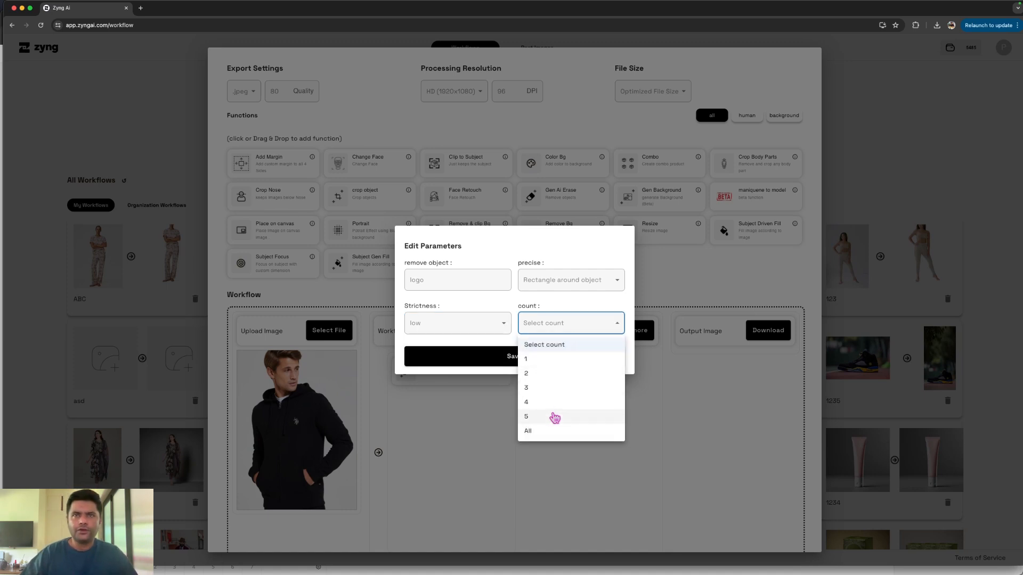
left_click(527, 431)
left_click(553, 358)
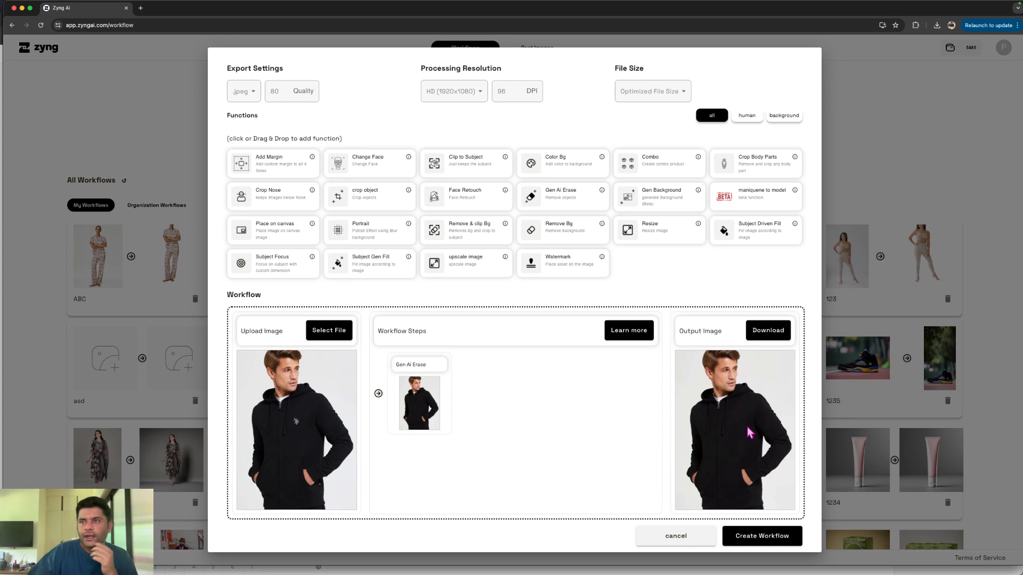
Check the erased output and replace the sample image with the photo of the man in the white polo shirt
scroll(750, 421, "up", 3)
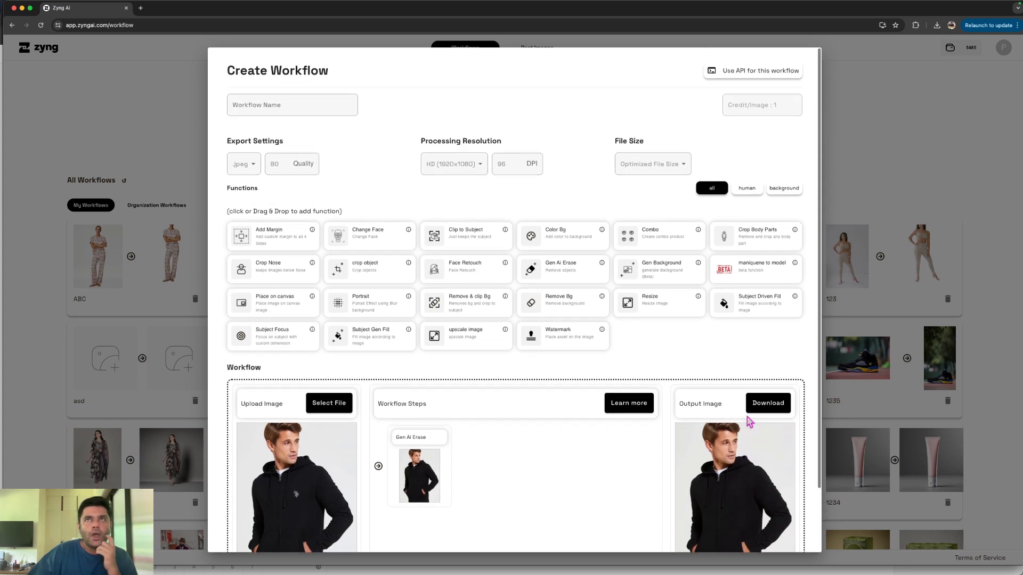
scroll(750, 421, "down", 1)
scroll(750, 421, "down", 1)
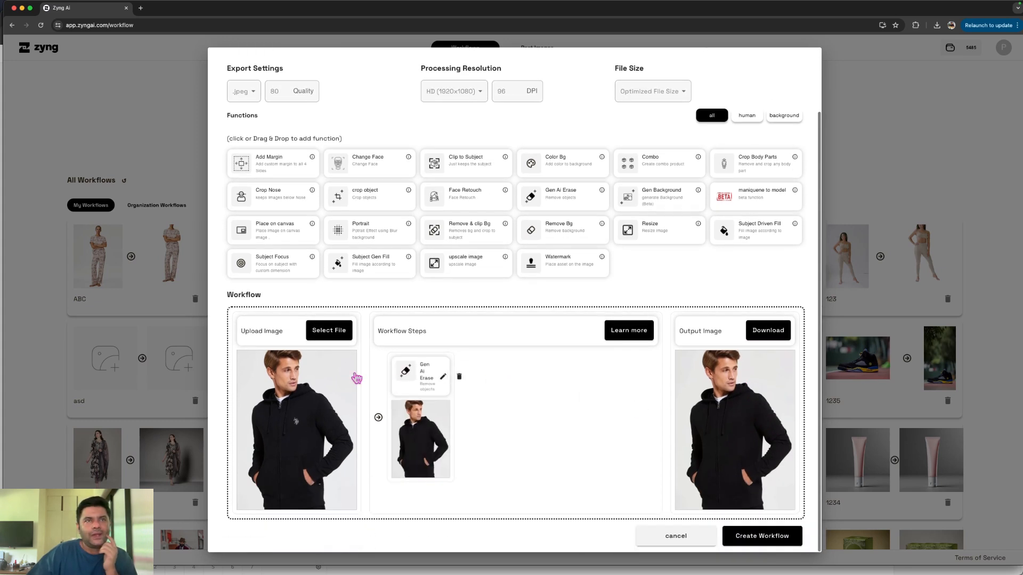
left_click(330, 331)
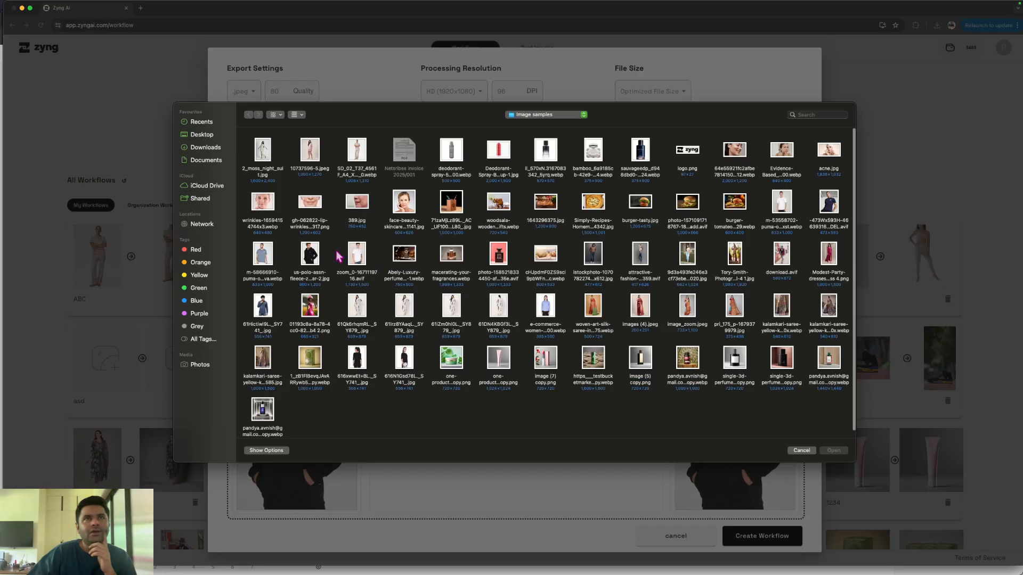
left_click(353, 259)
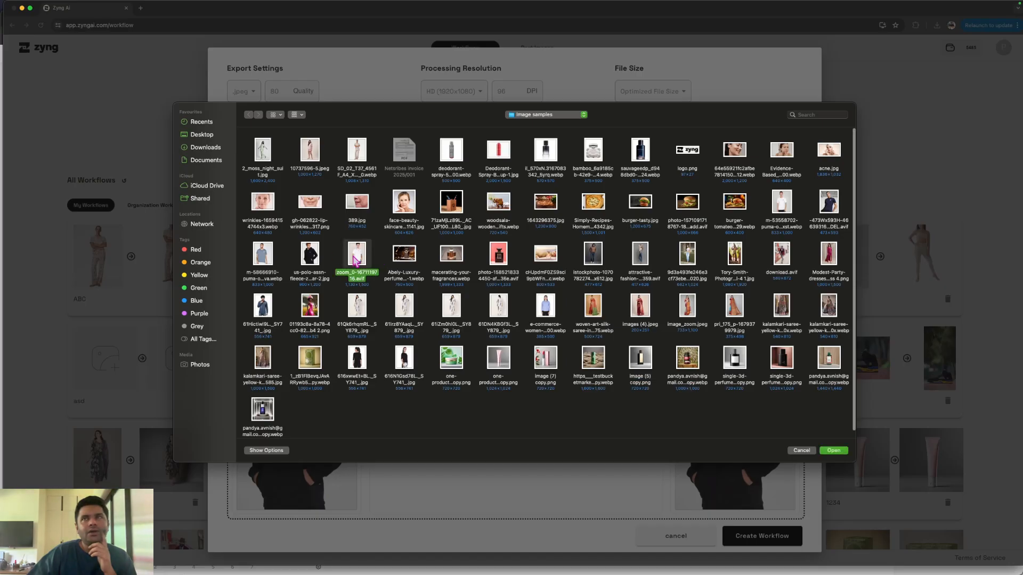
left_click(833, 451)
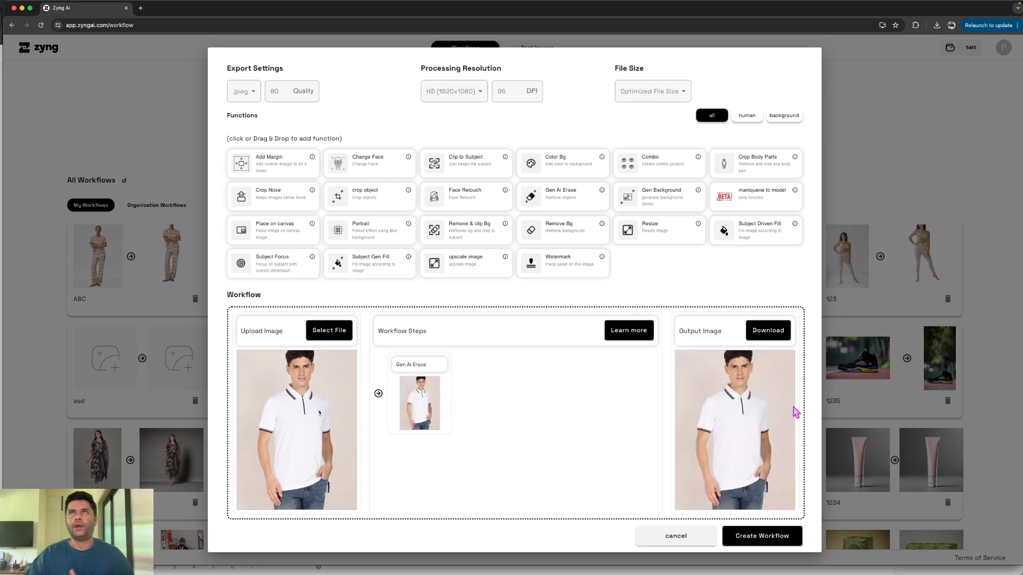
scroll(792, 410, "up", 3)
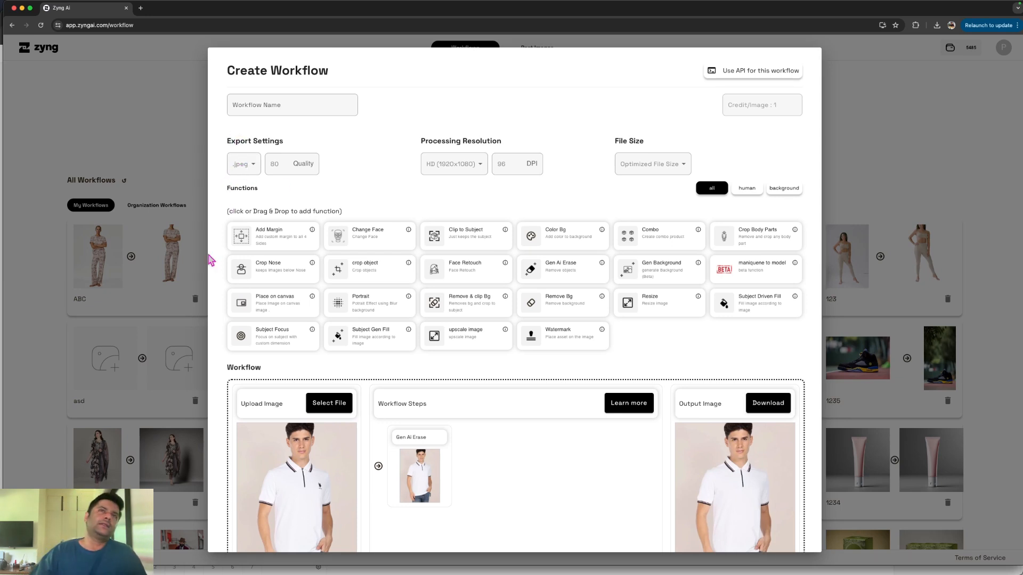
left_click(248, 171)
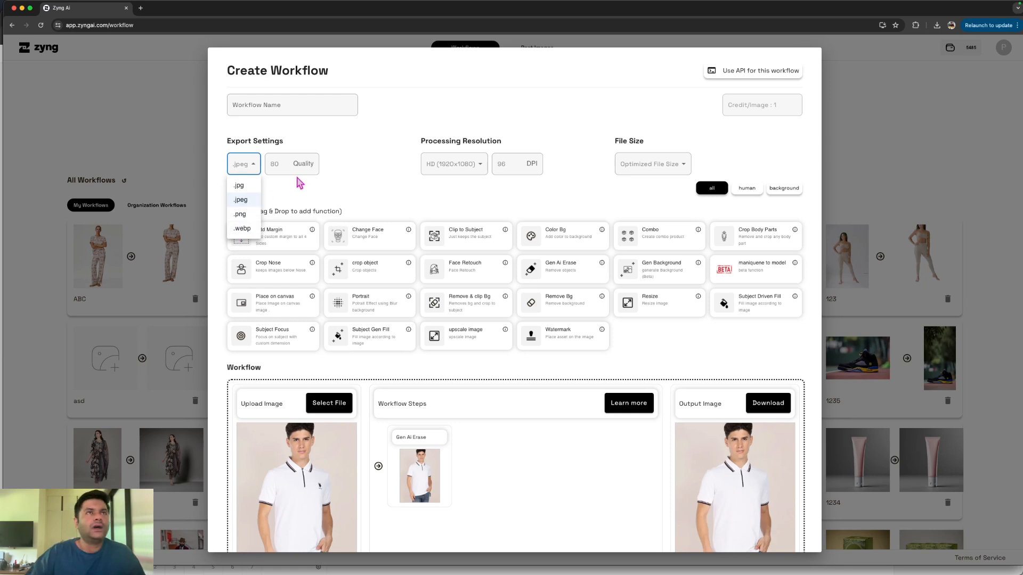
left_click(313, 193)
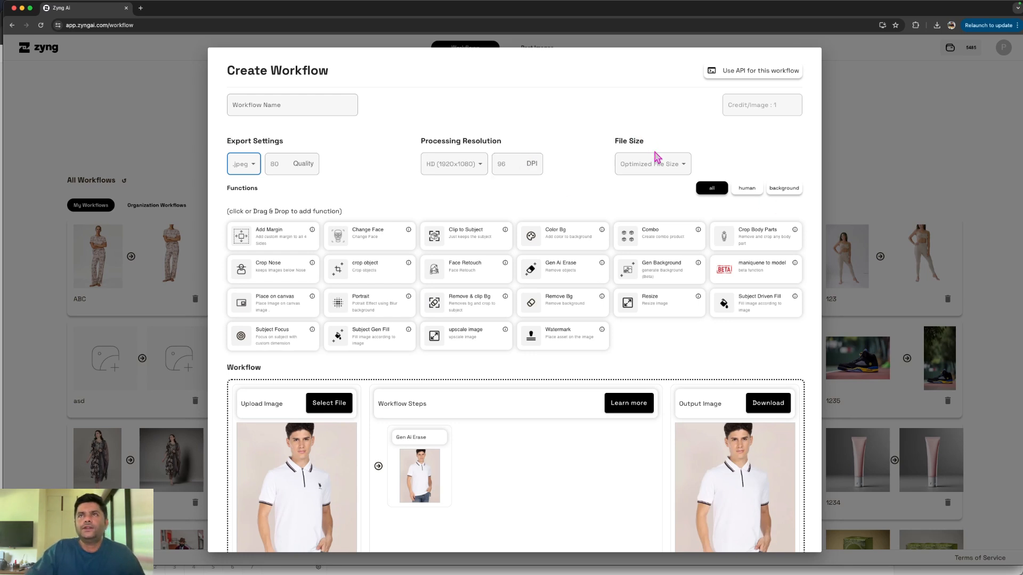
Name the workflow "remove logo - genai erase" and create it
left_click(256, 101)
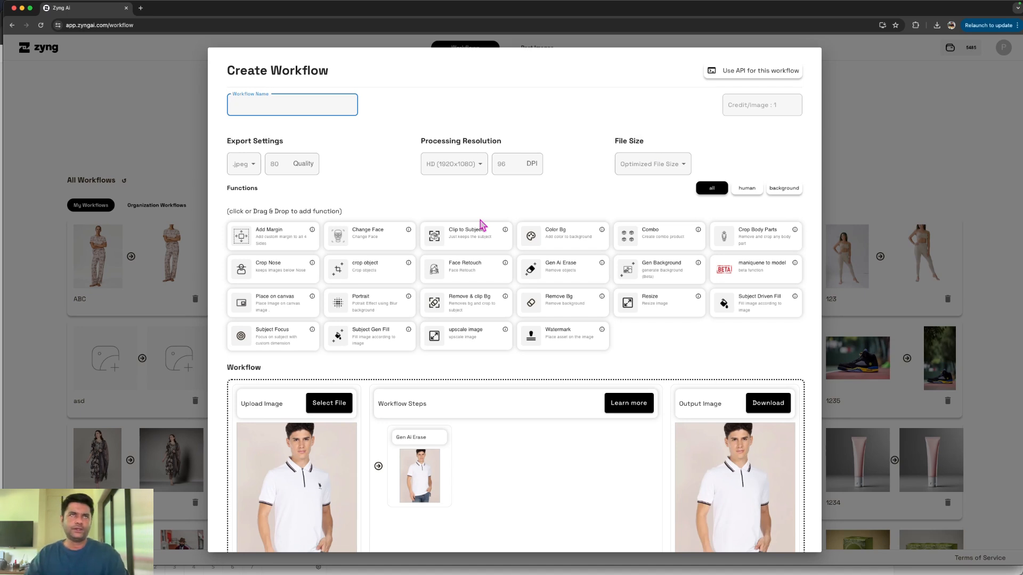
left_click(293, 104)
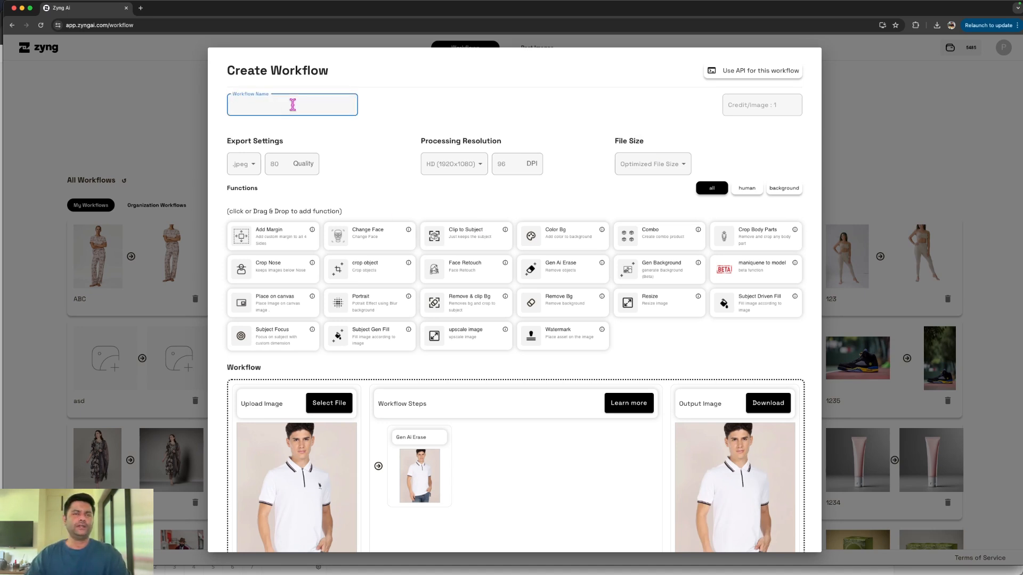
type("remove logo - genai erase")
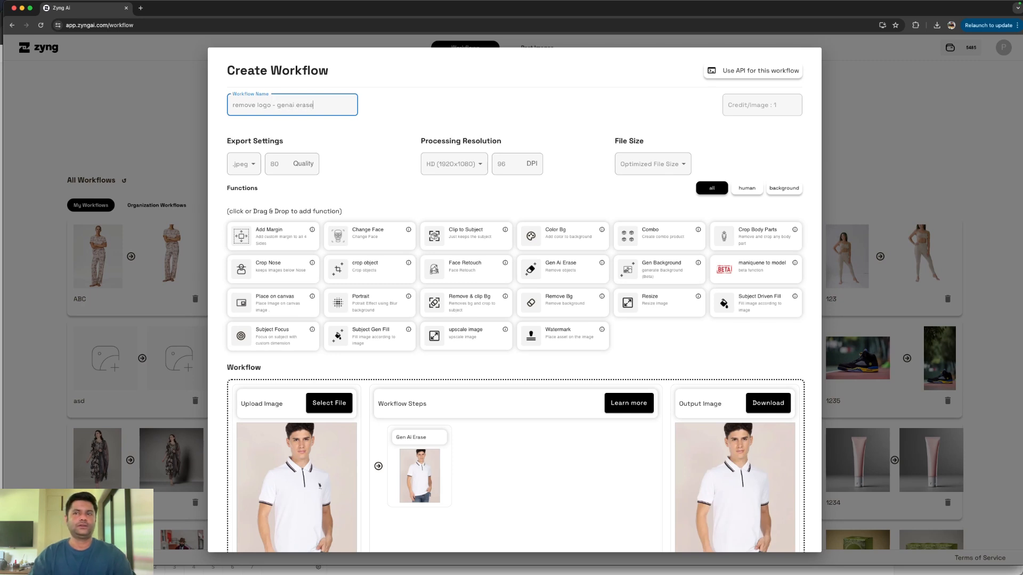
scroll(614, 168, "down", 2)
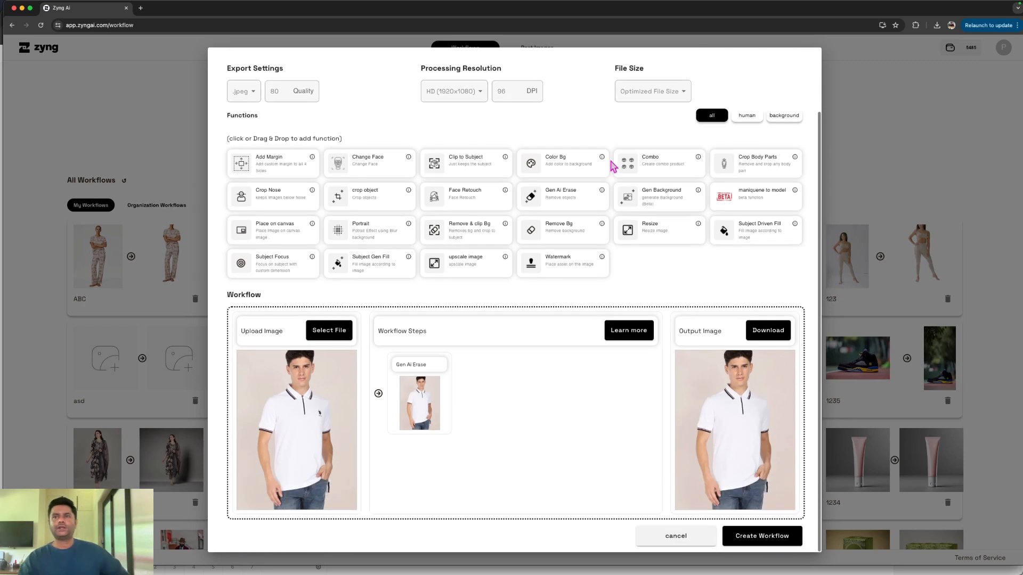
left_click(788, 541)
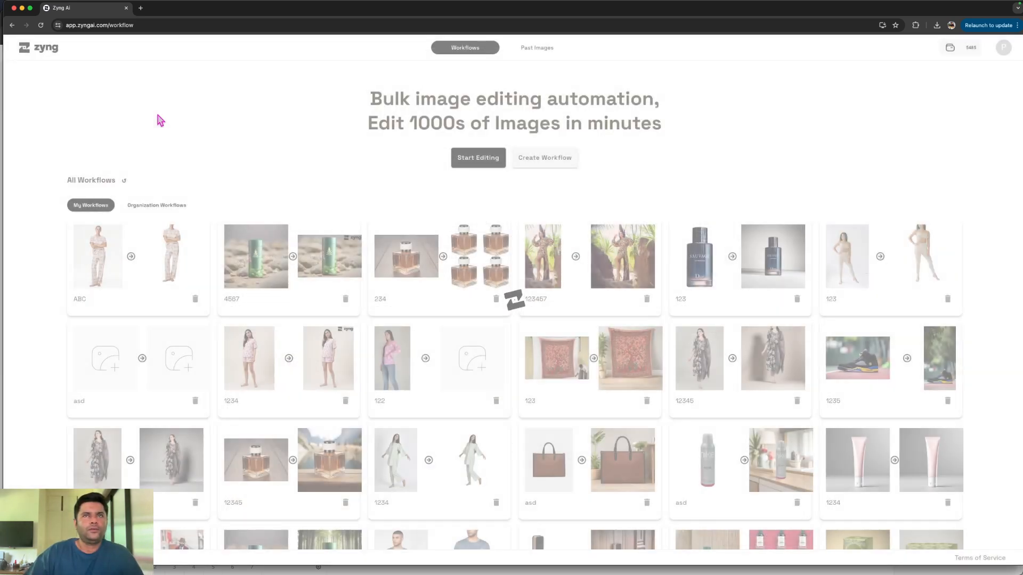
left_click(164, 121)
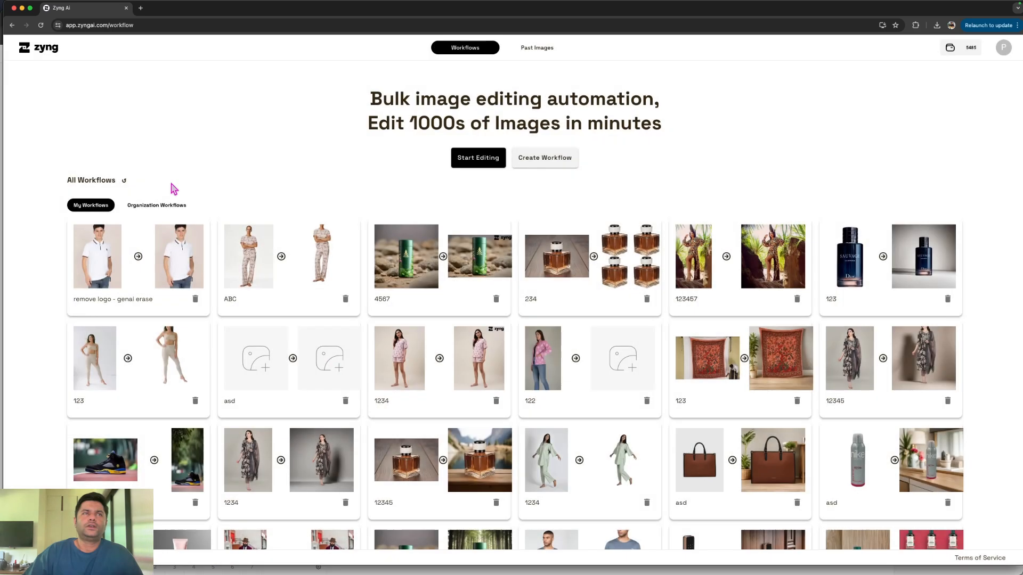
Use the "remove logo - genai erase" workflow and upload seven images: five menswear photos, the Sauvage perfume and the green-capped bottle
left_click(166, 297)
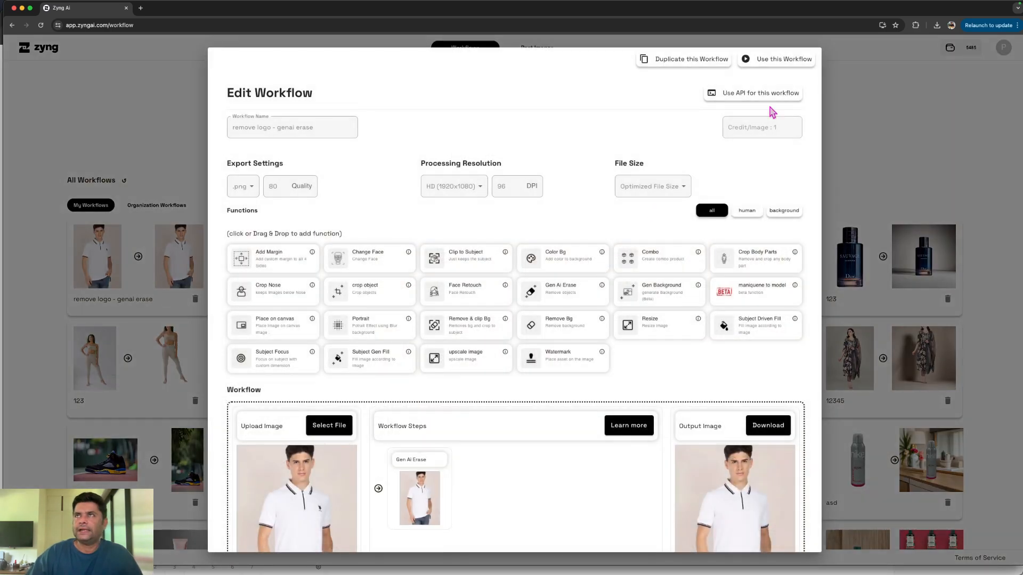
left_click(778, 62)
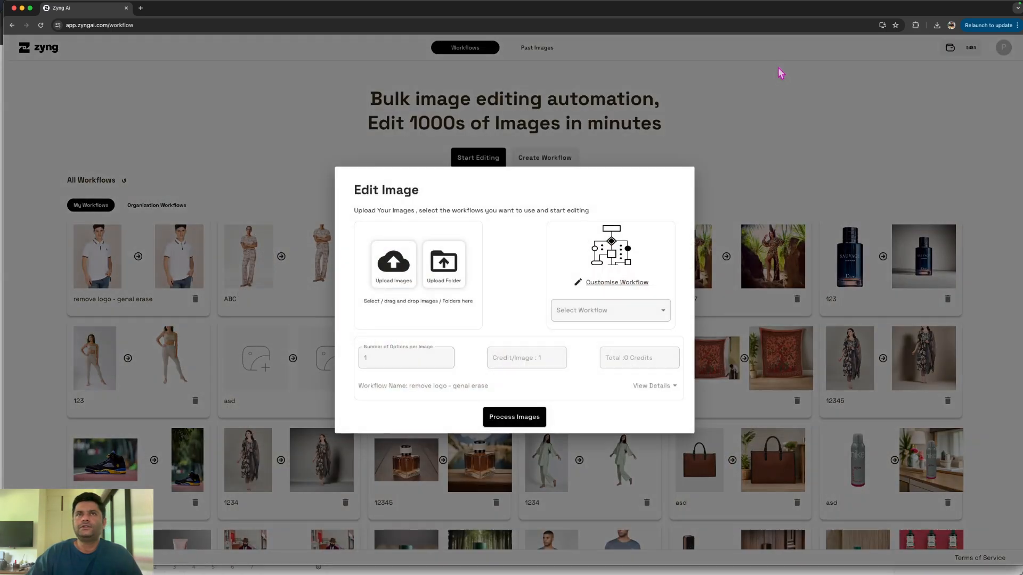
left_click(391, 272)
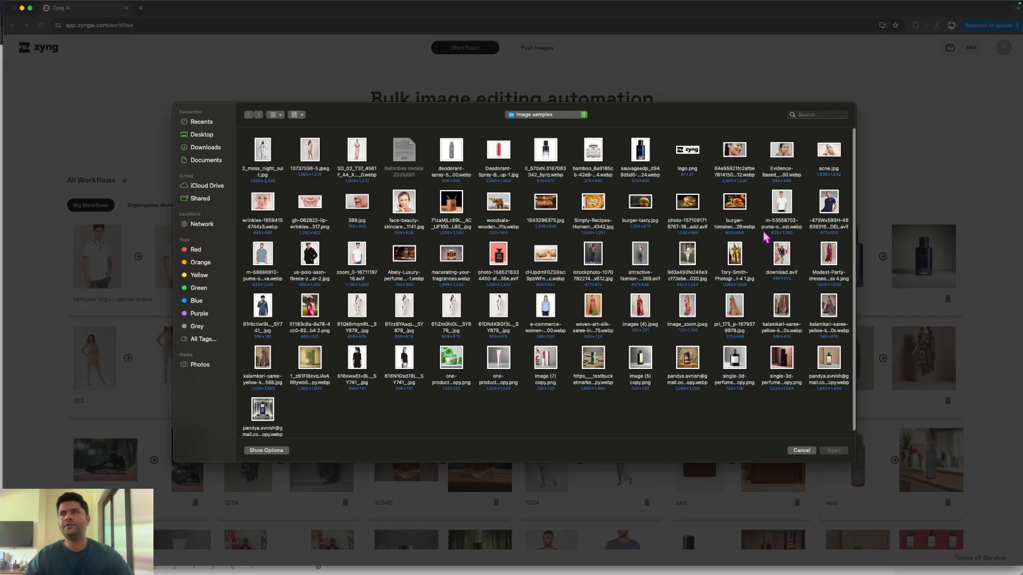
left_click(790, 212)
left_click(826, 210, "super")
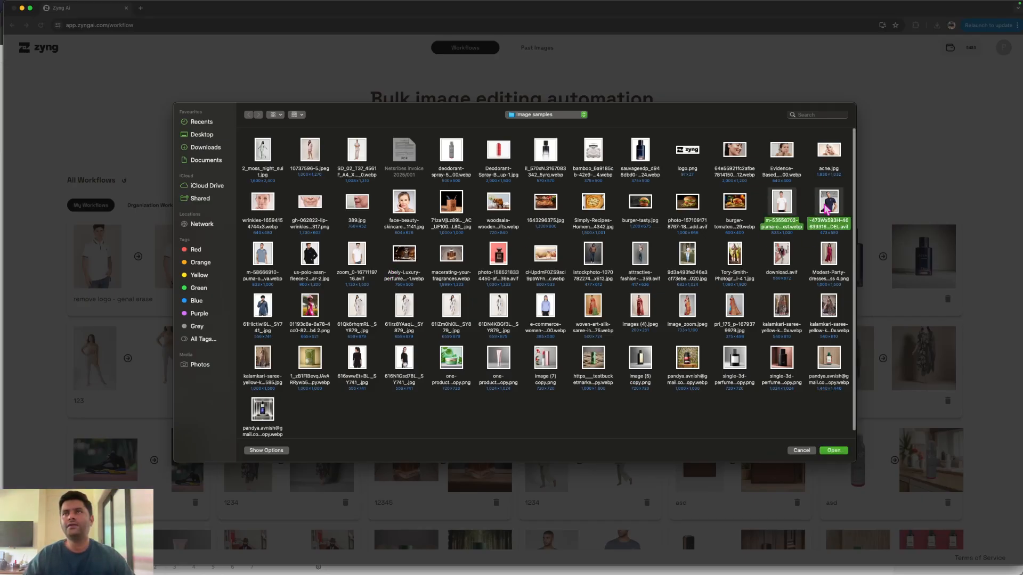
left_click(363, 261, "super")
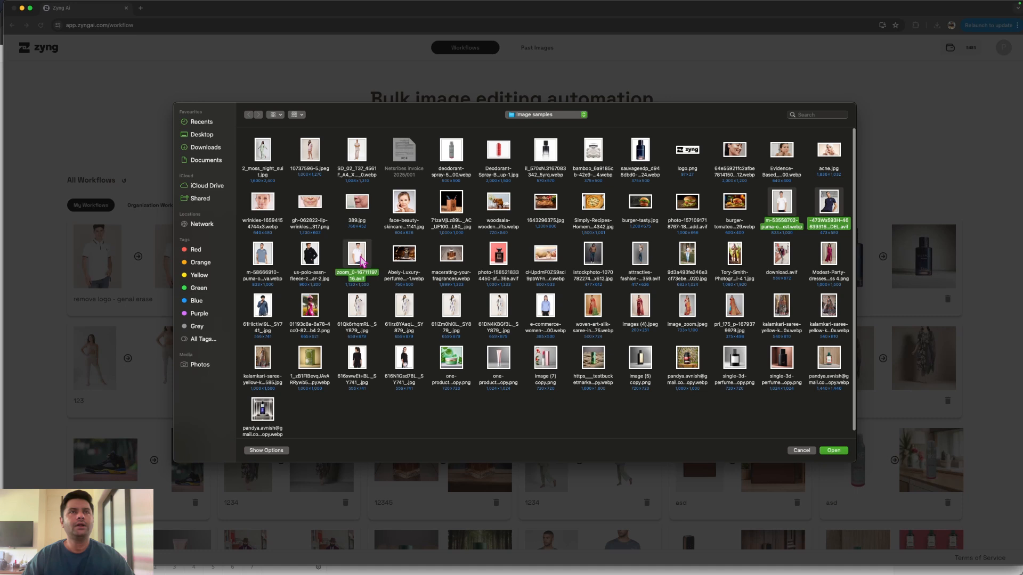
left_click(306, 260, "super")
left_click(265, 262, "super")
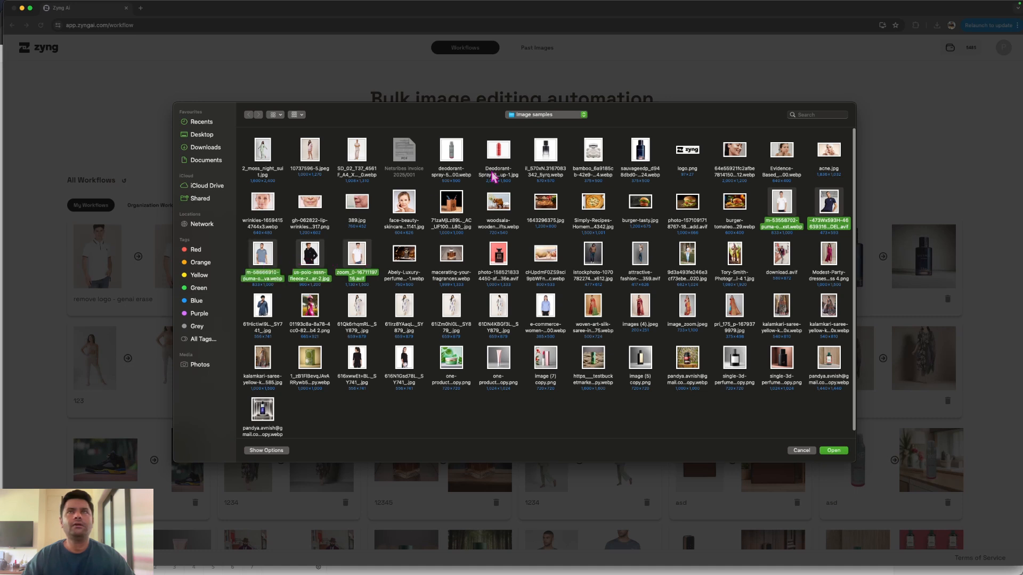
left_click(638, 168, "super")
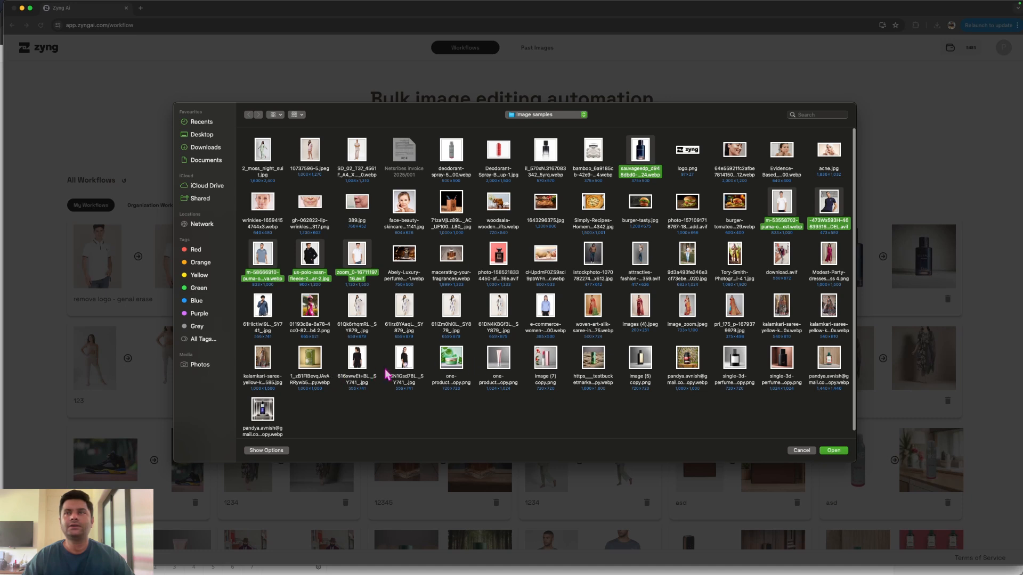
left_click(829, 368, "super")
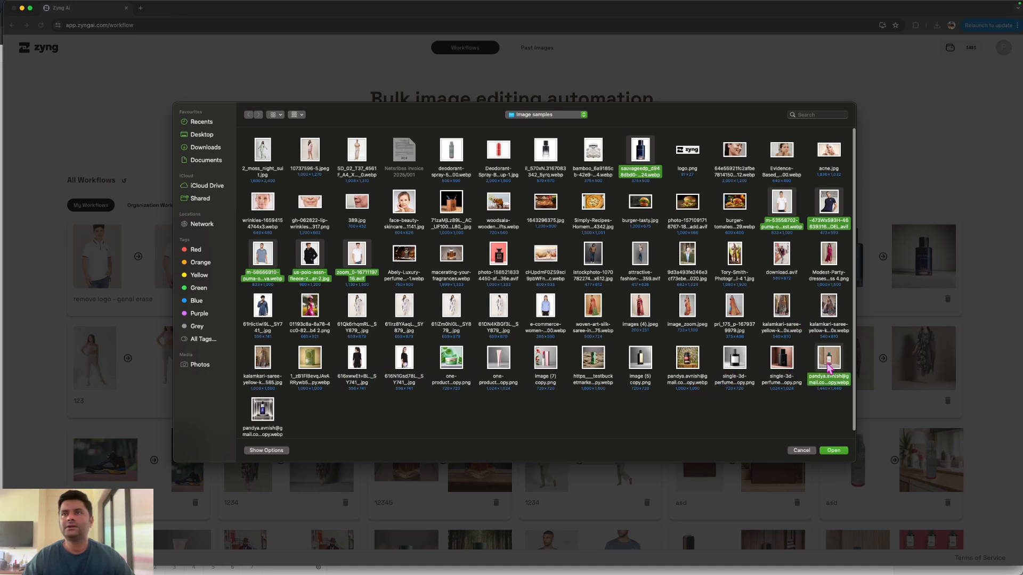
left_click(834, 451)
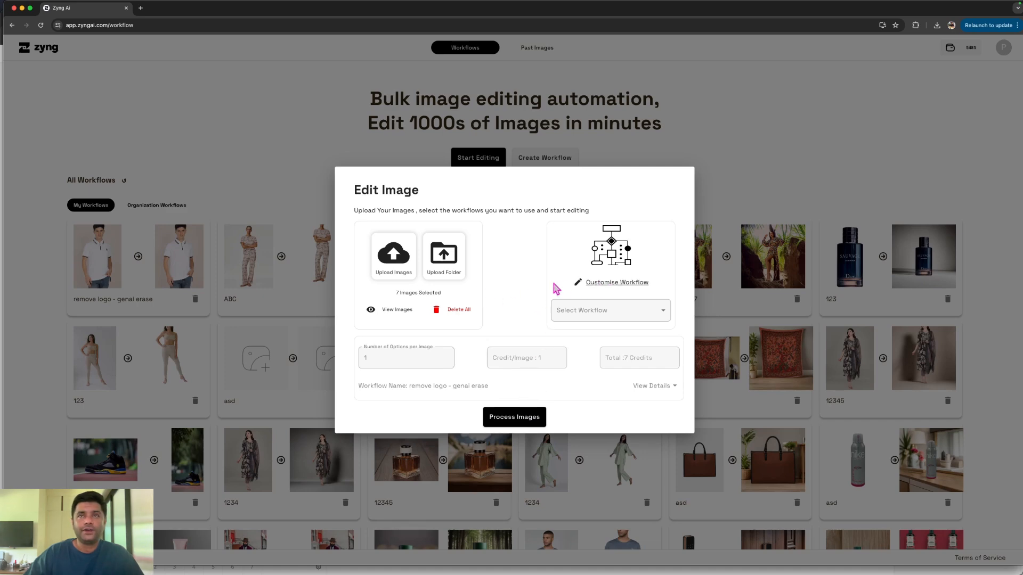
Customise the workflow by extending the Gen Ai Erase object to remove beyond "logo", save the parameters and use the edited workflow
left_click(631, 286)
scroll(566, 427, "down", 3)
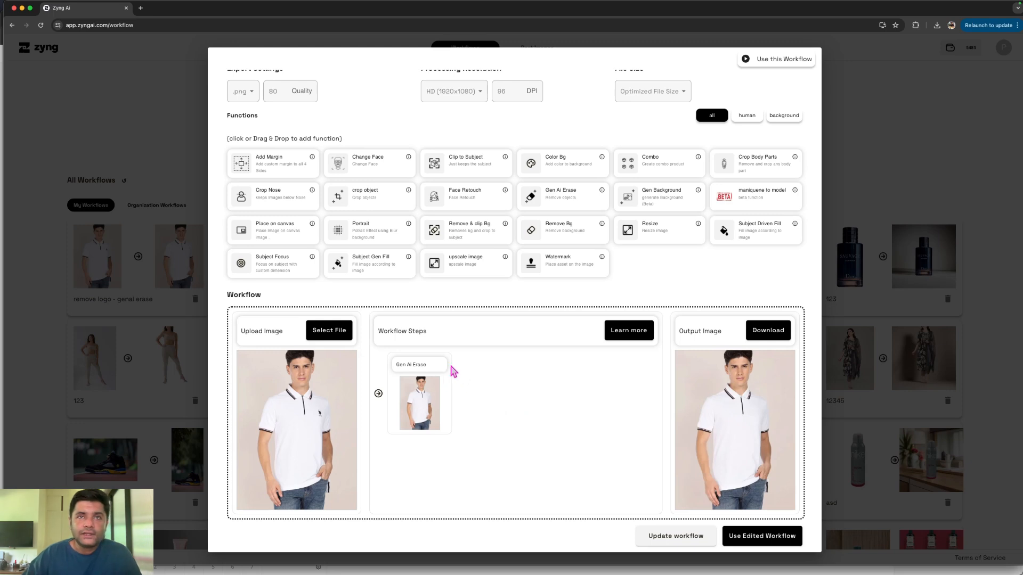
left_click(485, 367)
left_click(452, 281)
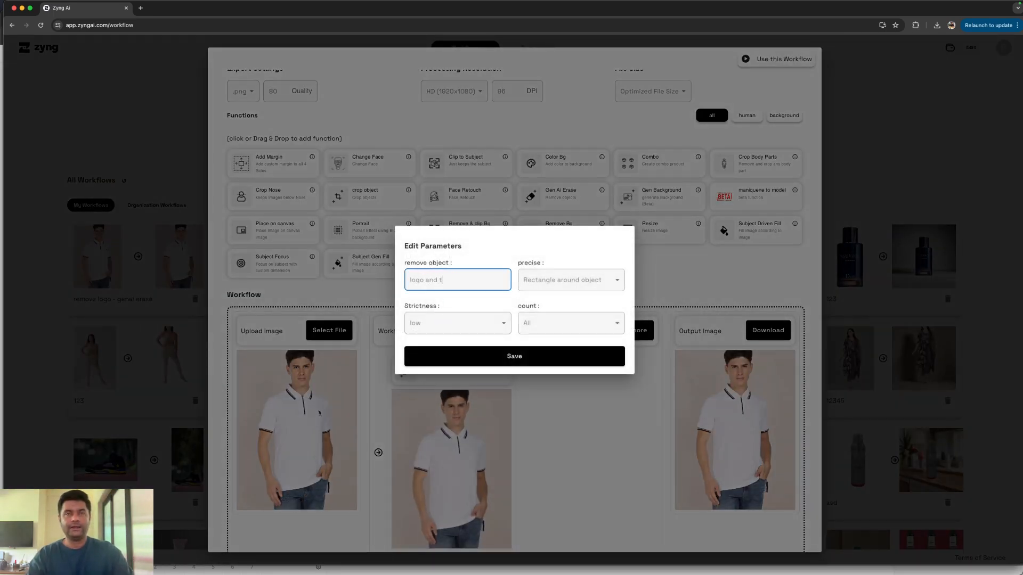
left_click(486, 357)
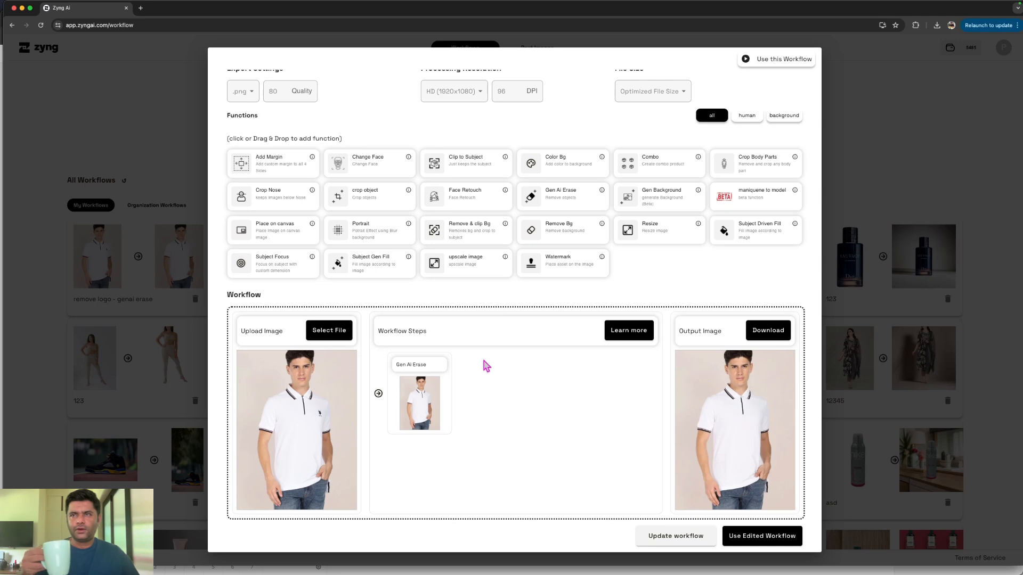
left_click(741, 539)
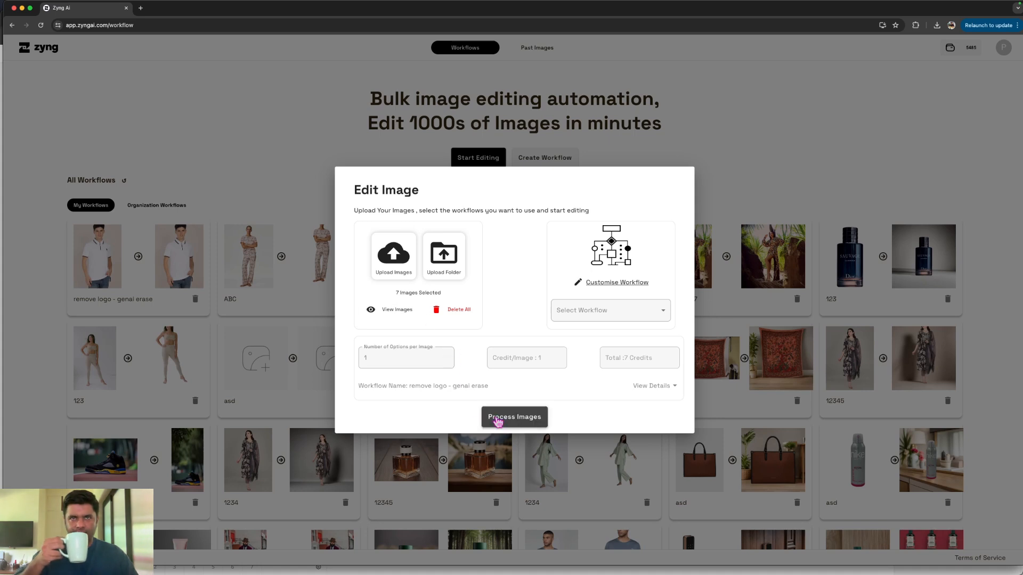
Set the number of options per image to 2, process the uploaded images and dismiss the confirmation
left_click(388, 363)
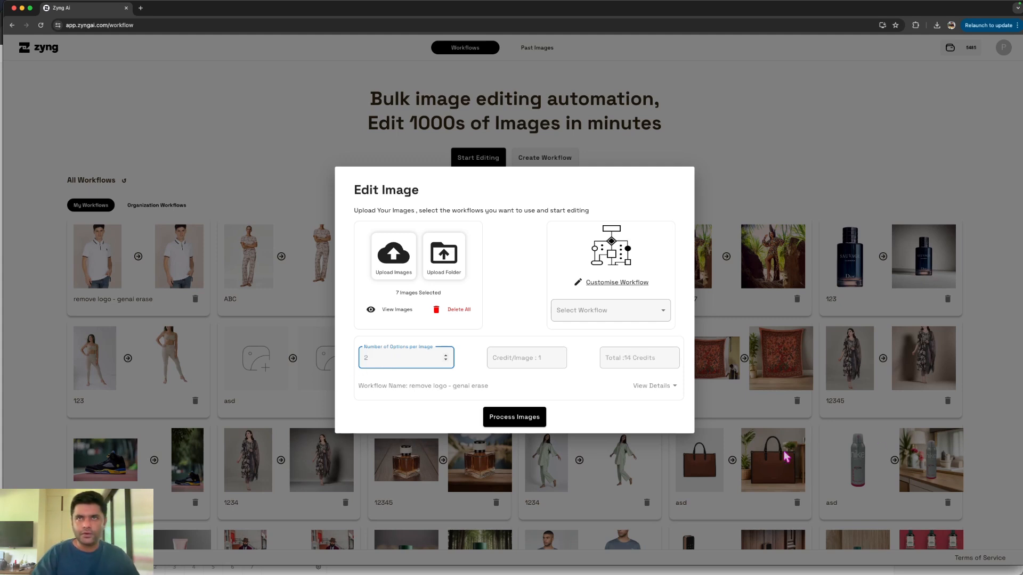
left_click(512, 422)
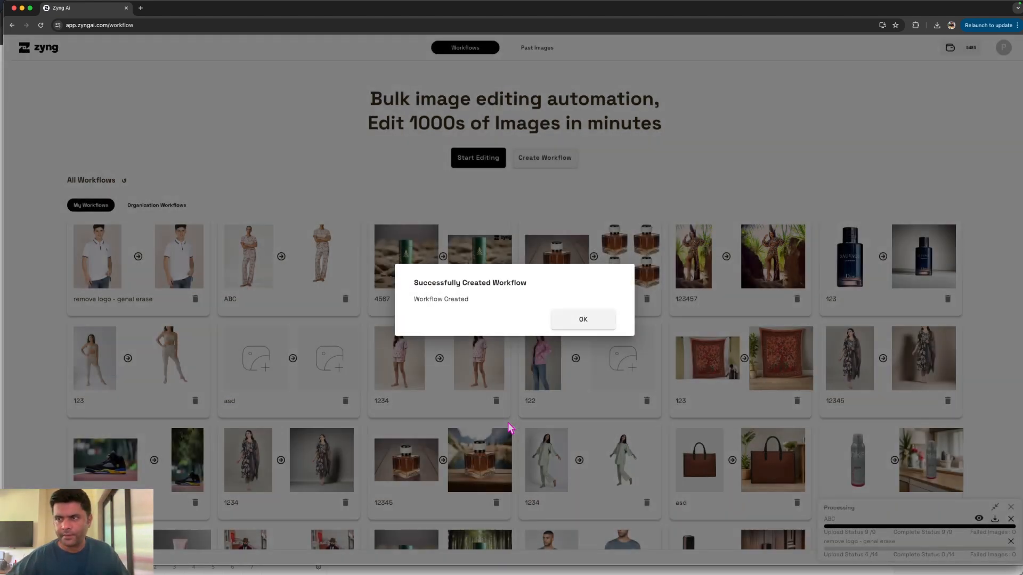
left_click(578, 322)
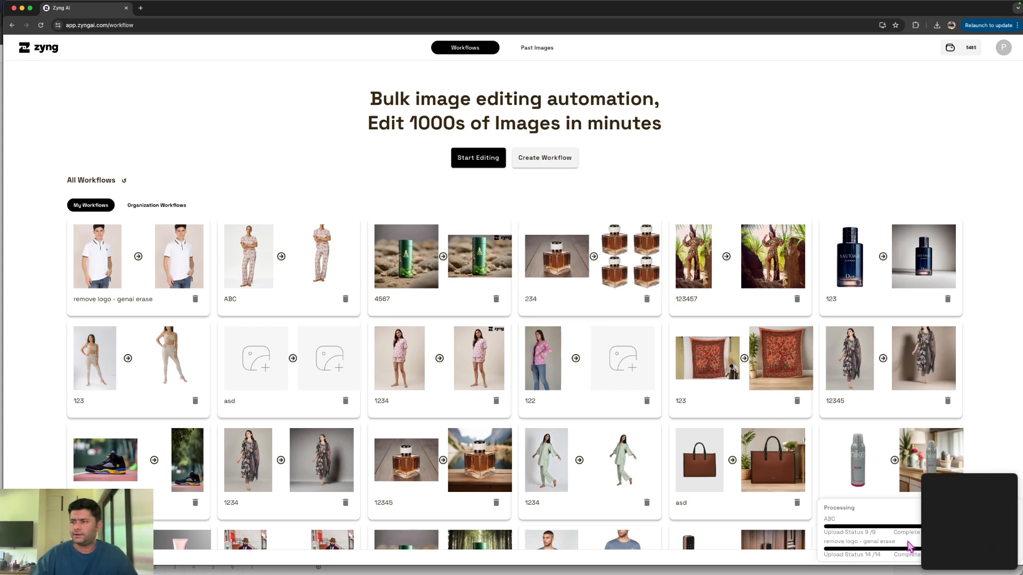
Review the processed images of the "remove logo - genai erase" job for remaining logos and close the results
left_click(979, 542)
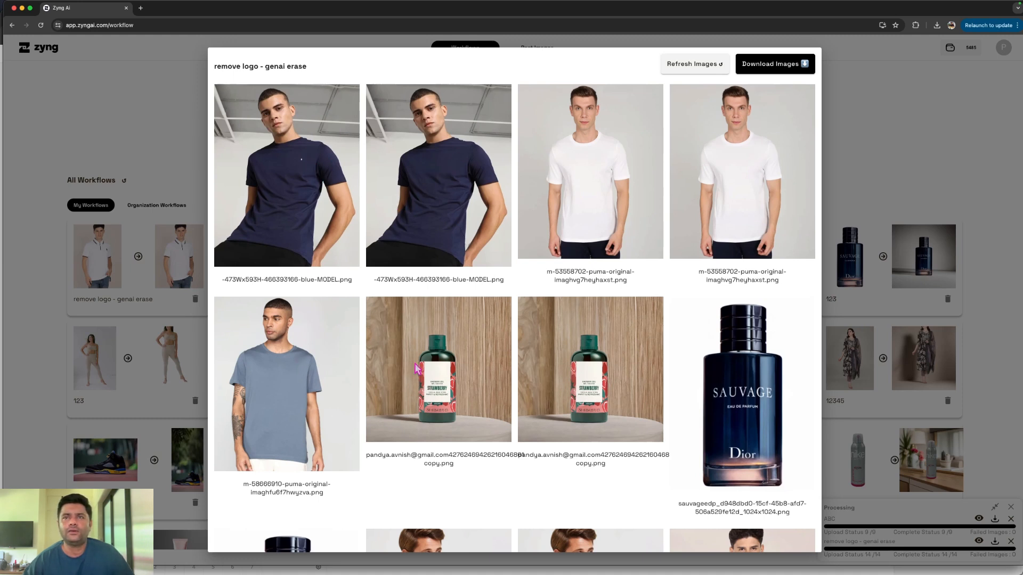
scroll(453, 403, "down", 5)
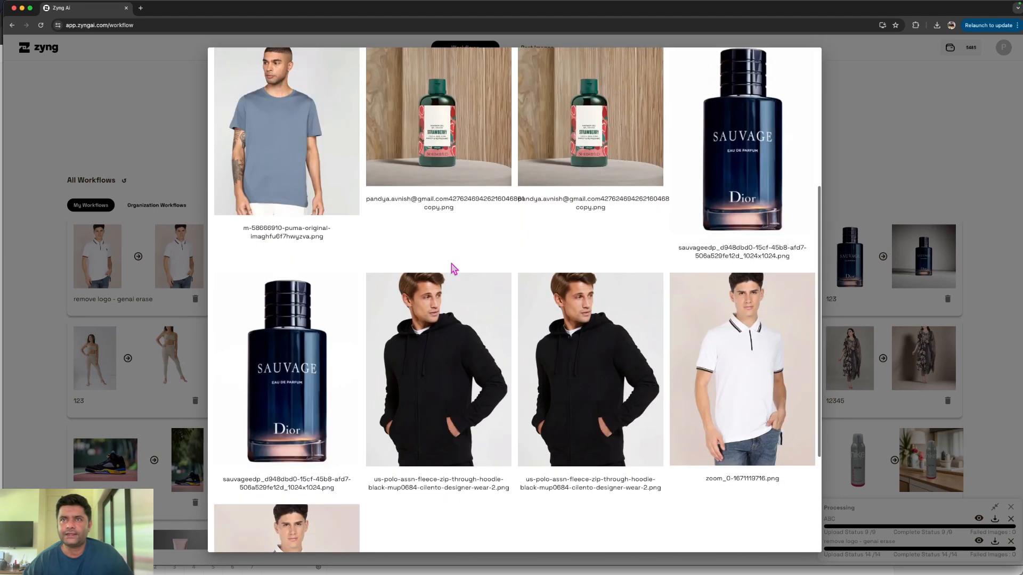
scroll(452, 228, "up", 1)
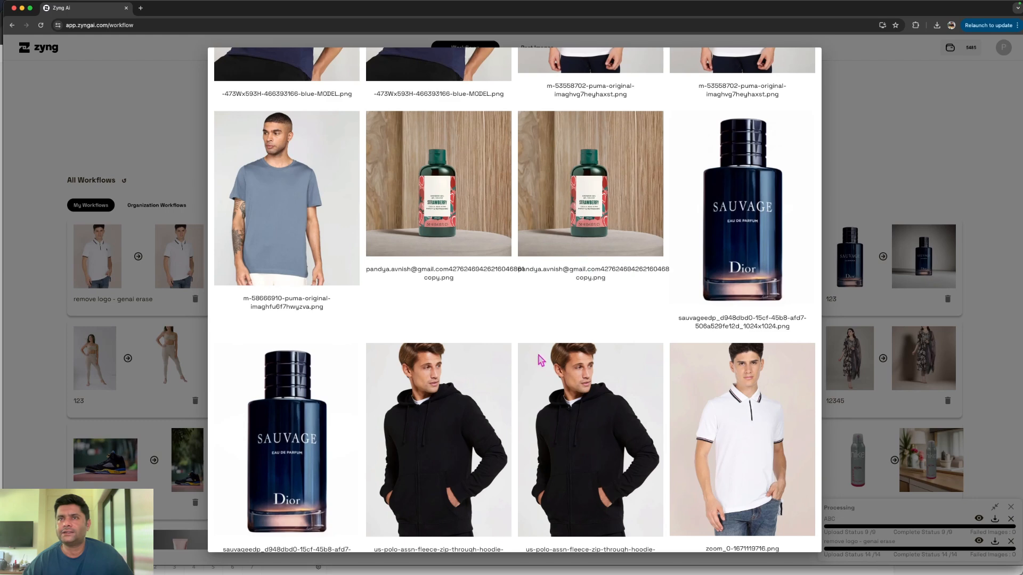
scroll(506, 484, "down", 5)
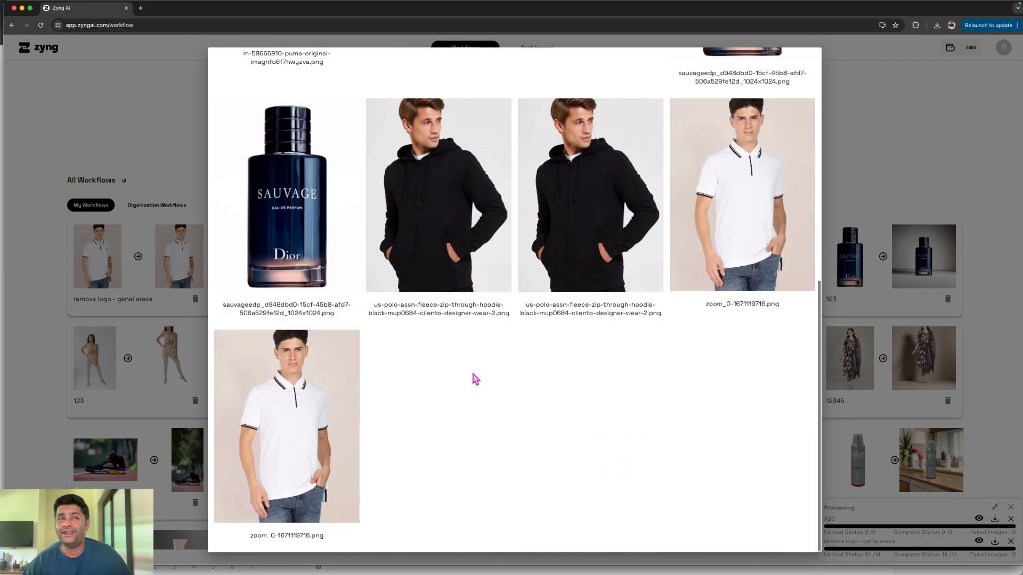
scroll(417, 385, "up", 9)
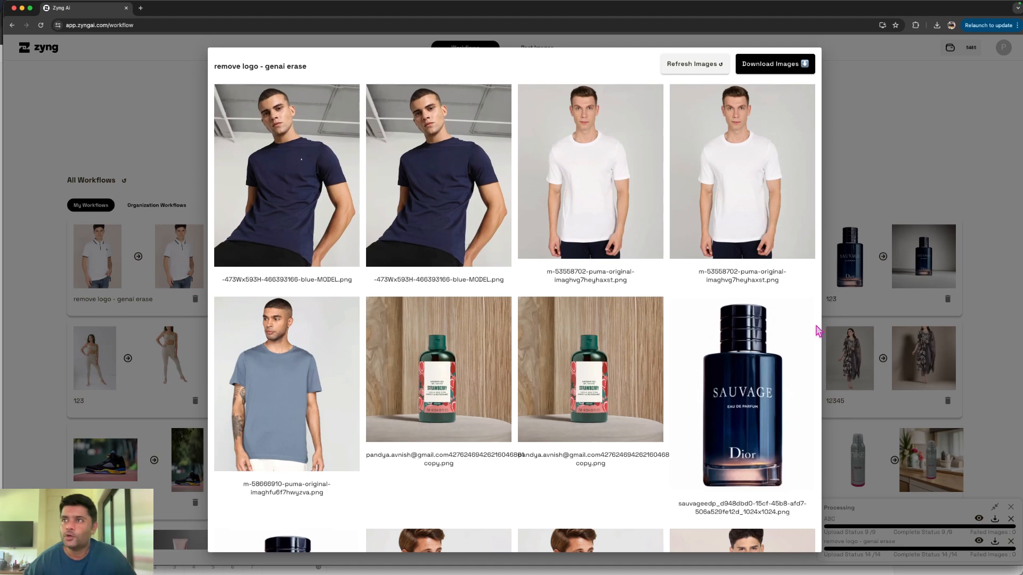
left_click(899, 183)
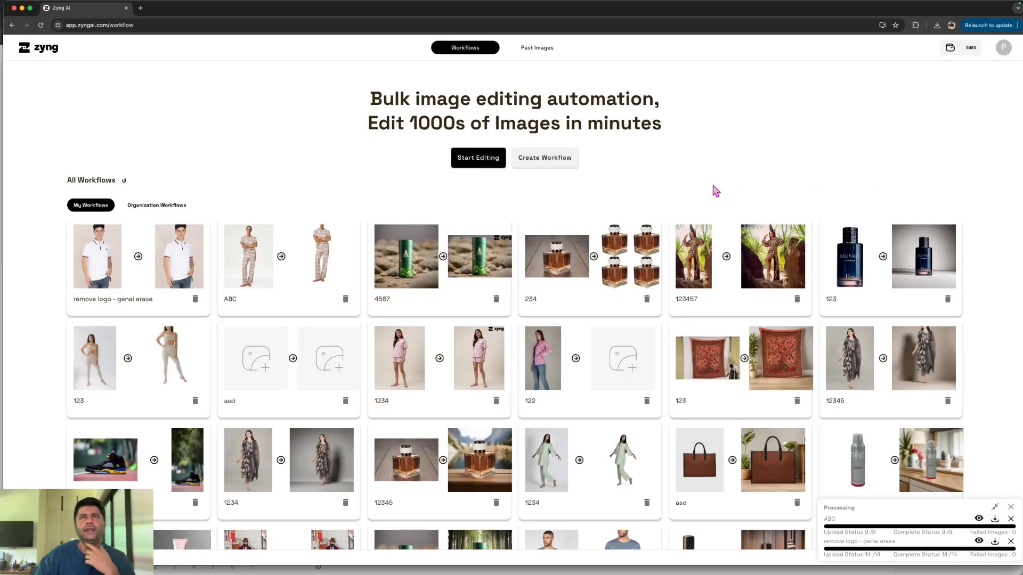
Start a new workflow with the sample sneaker image and add a Remove & clip Bg step
left_click(493, 169)
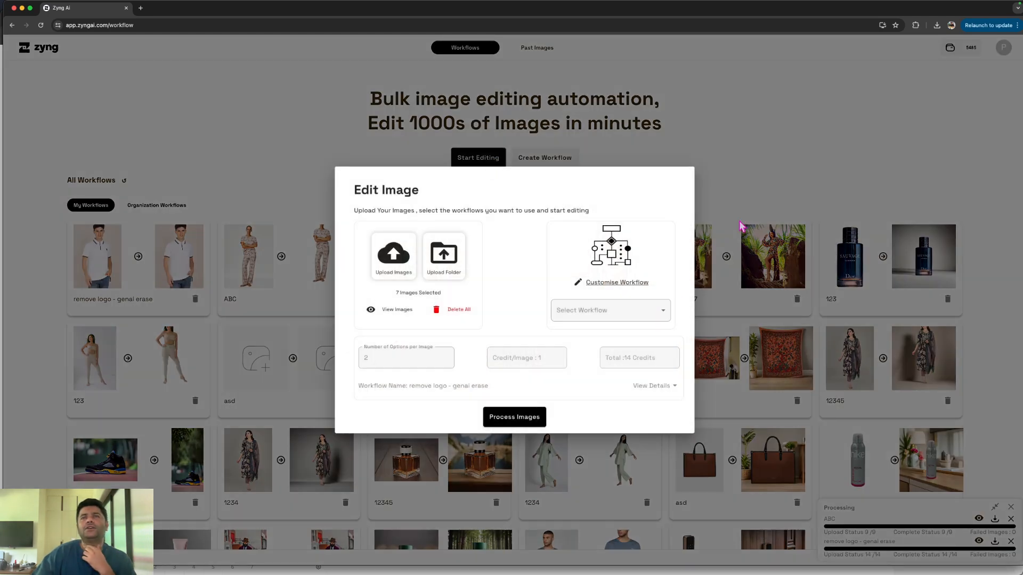
left_click(543, 161)
left_click(546, 164)
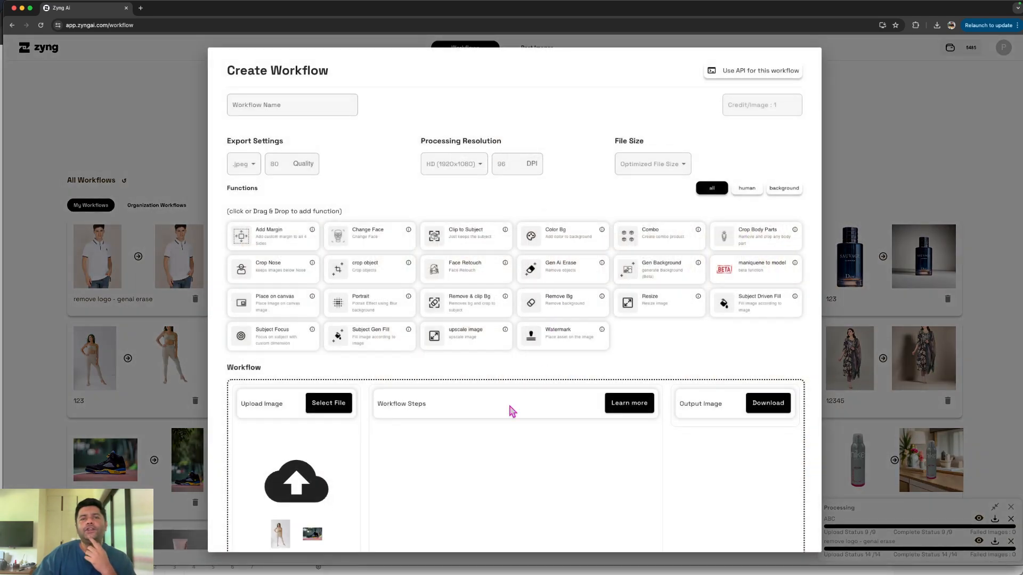
left_click(308, 540)
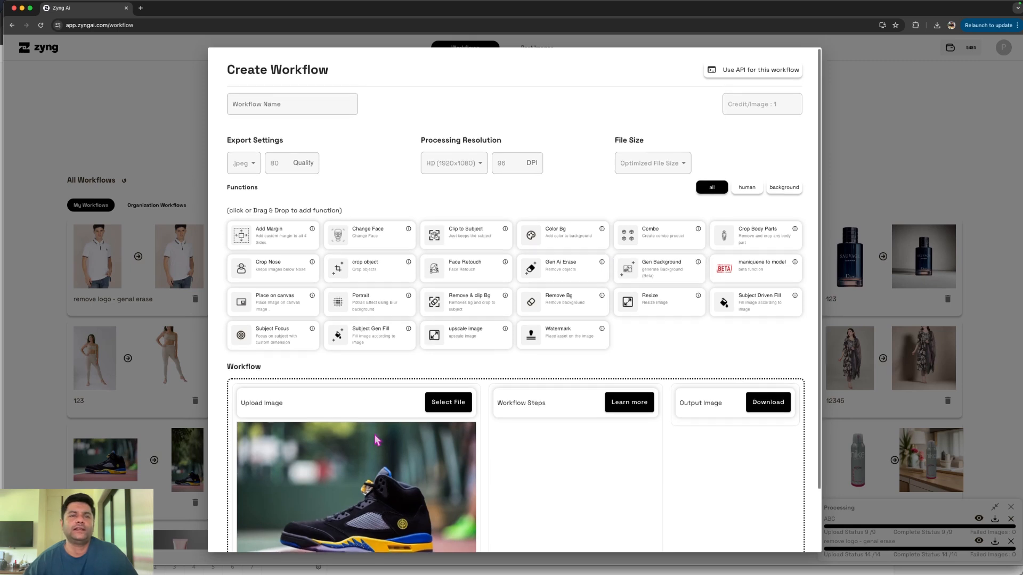
scroll(349, 437, "down", 3)
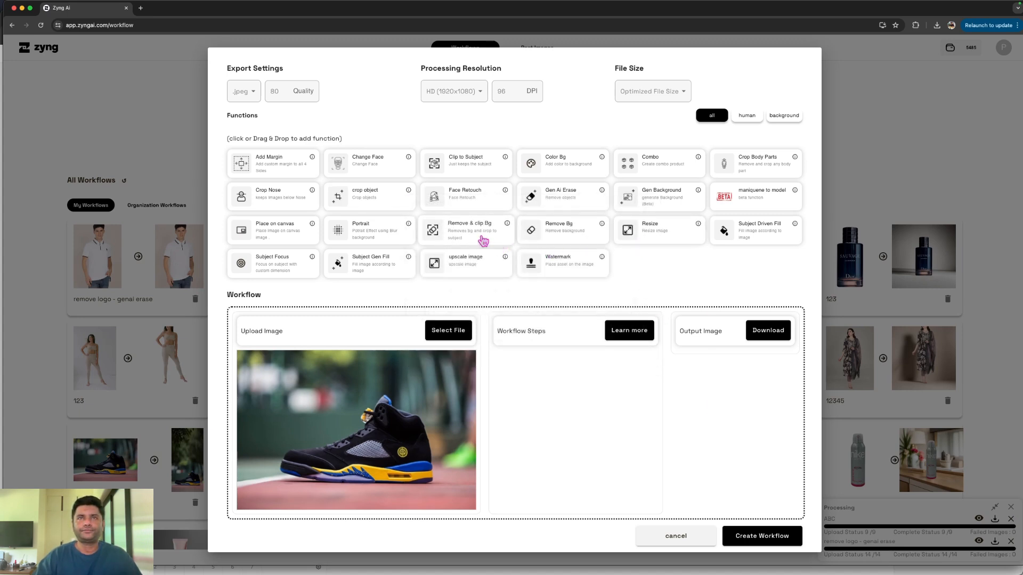
left_click(461, 241)
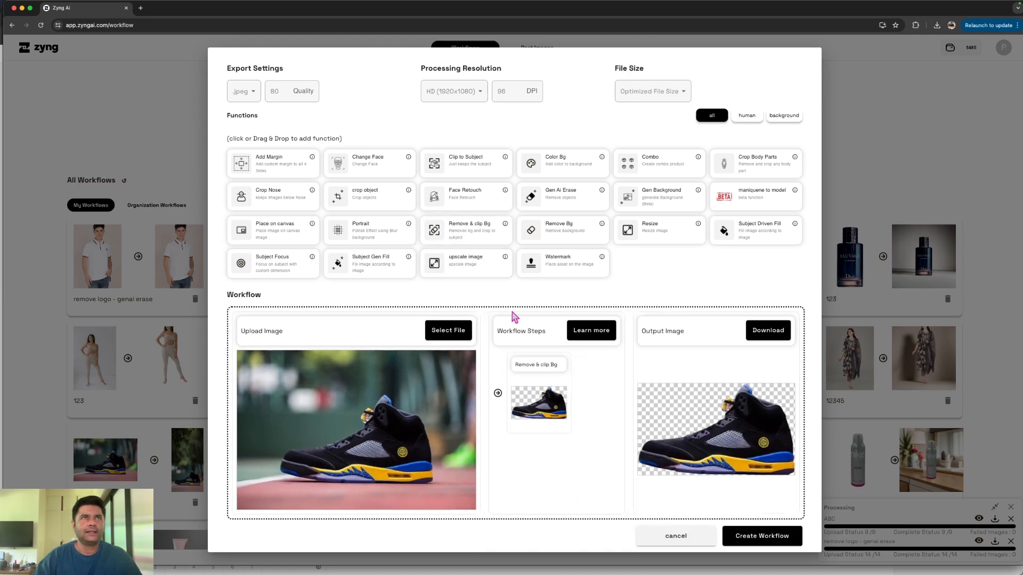
Add an Add Margin step to the workflow and set its width to 1400 and height to 1200
left_click(296, 173)
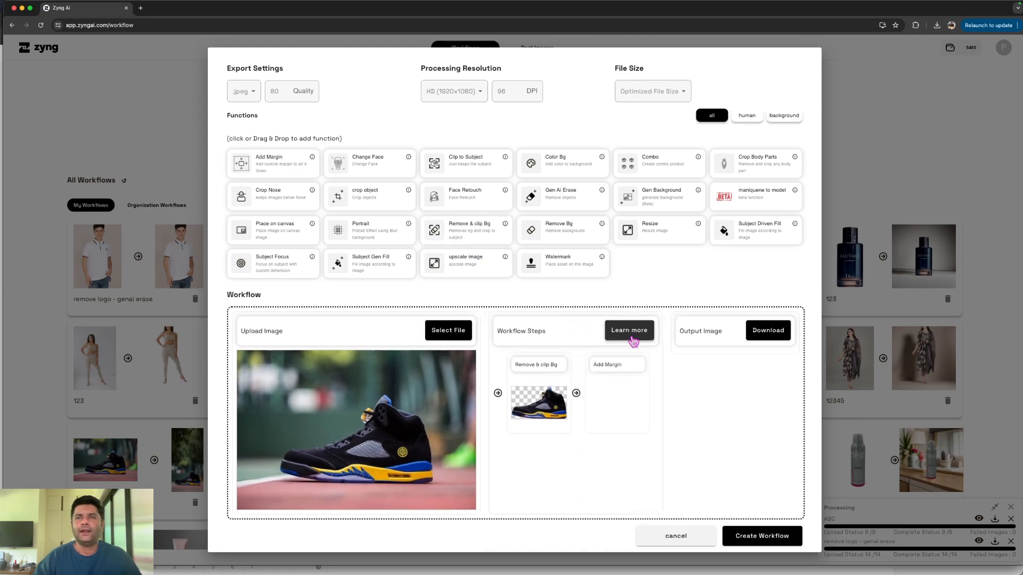
left_click(626, 376)
left_click(426, 218)
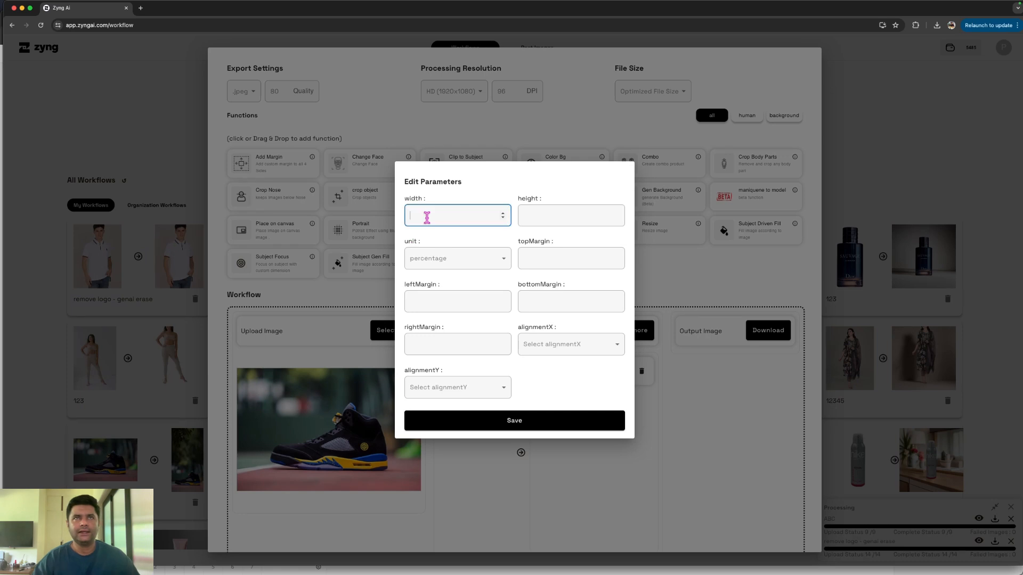
key("Tab")
type("1")
Set the top, left, right and bottom margins of the Add Margin step to 10 percent each
left_click(544, 254)
type("10")
key("Tab")
type("10")
key("Tab")
type("0")
key("BackSpace")
key("Tab")
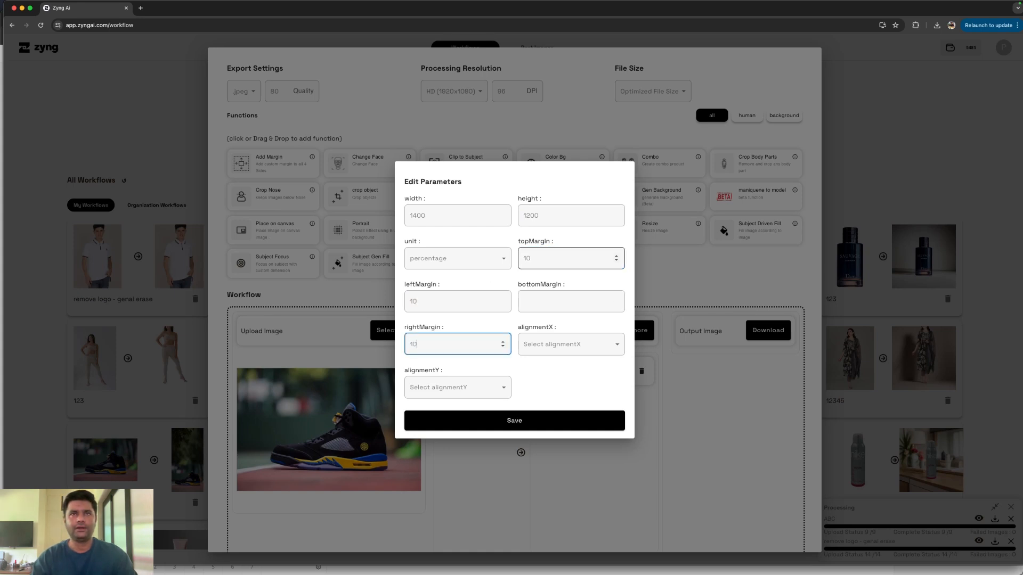
type("10")
left_click(584, 299)
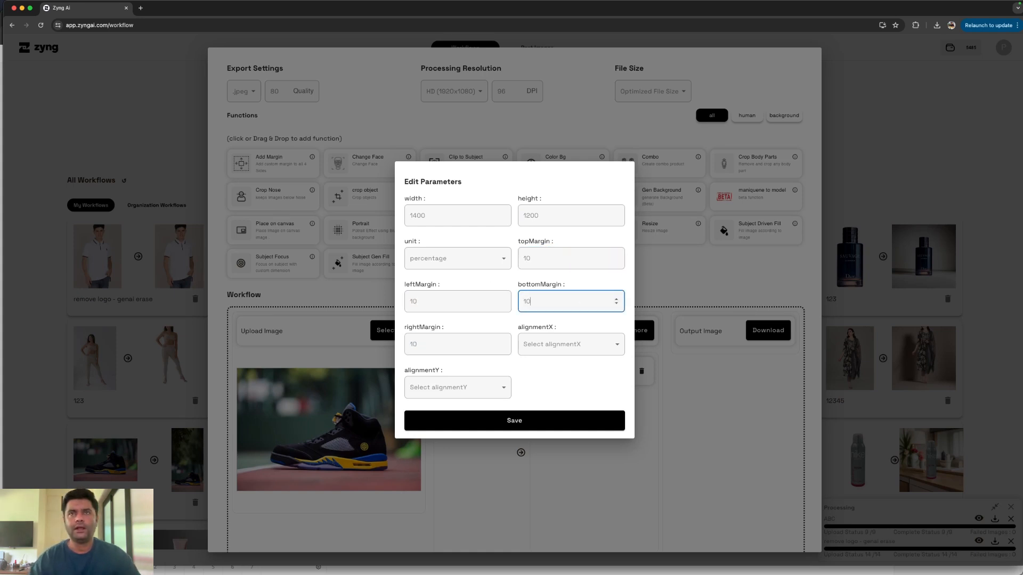
Choose the X and Y alignment for the Add Margin step and save its parameters
left_click(559, 344)
left_click(554, 410)
left_click(468, 391)
left_click(475, 453)
left_click(480, 422)
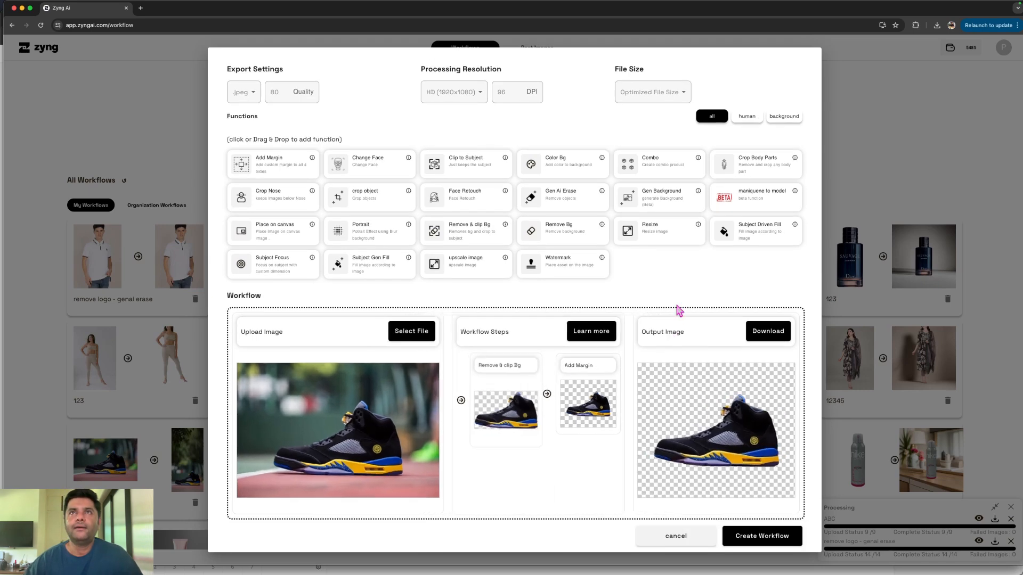
Add a Gen Background step with the prompt "a shoe placed on a street in a modern city, depth of field and high quality photo, real shadows"
left_click(663, 199)
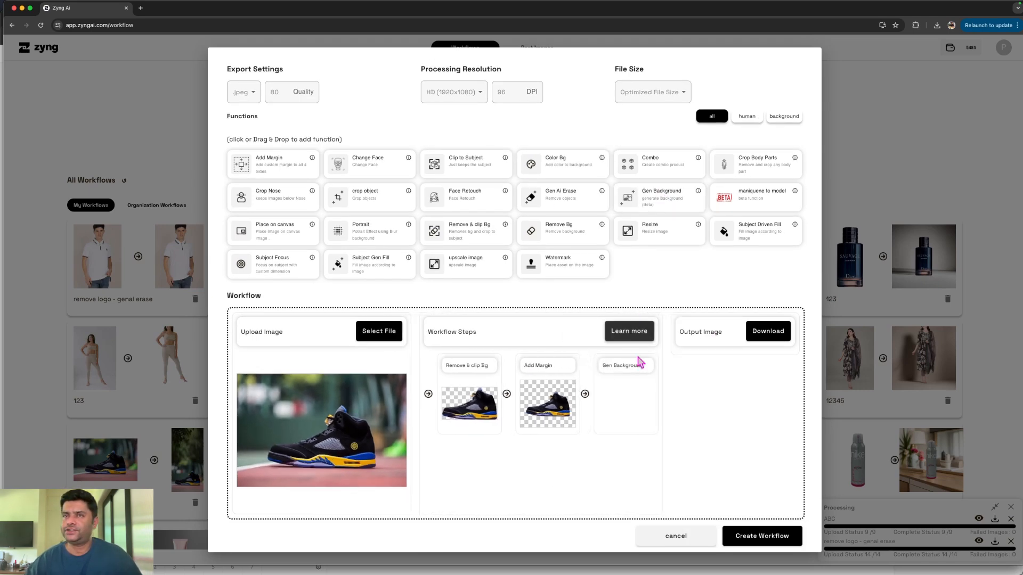
left_click(639, 371)
left_click(452, 301)
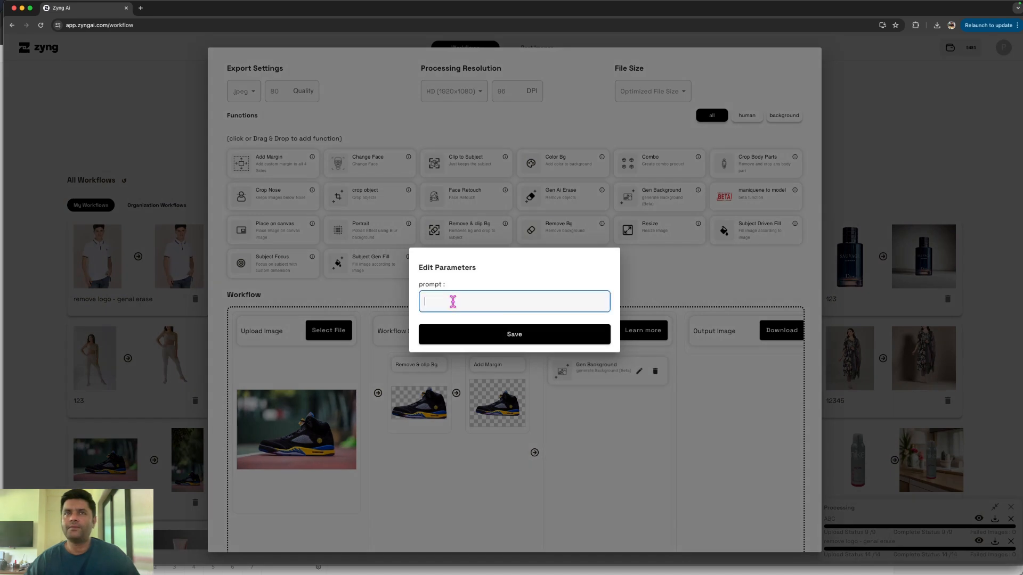
type("a shoe placed on a street in a modern city, depth")
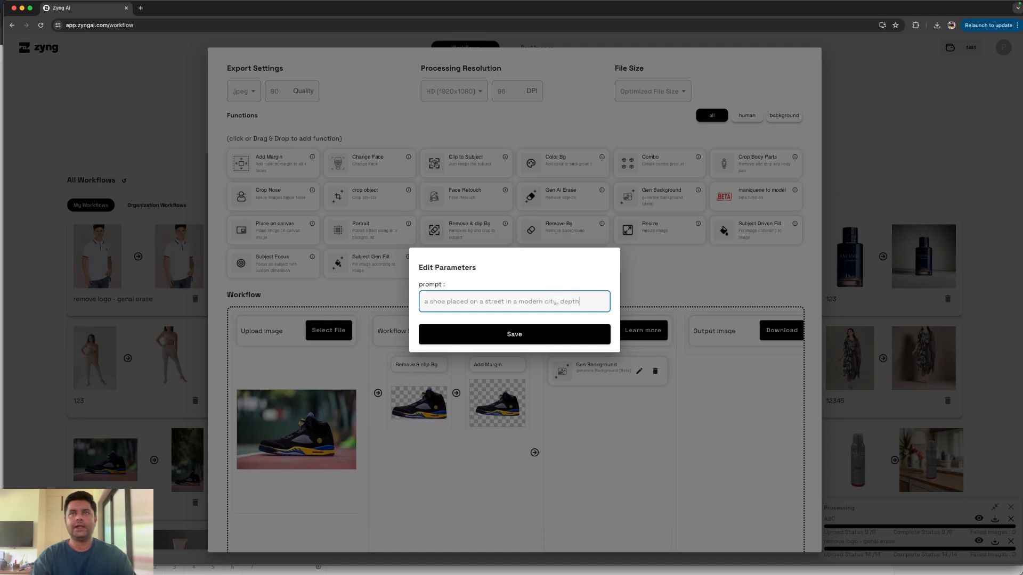
type("and high qu")
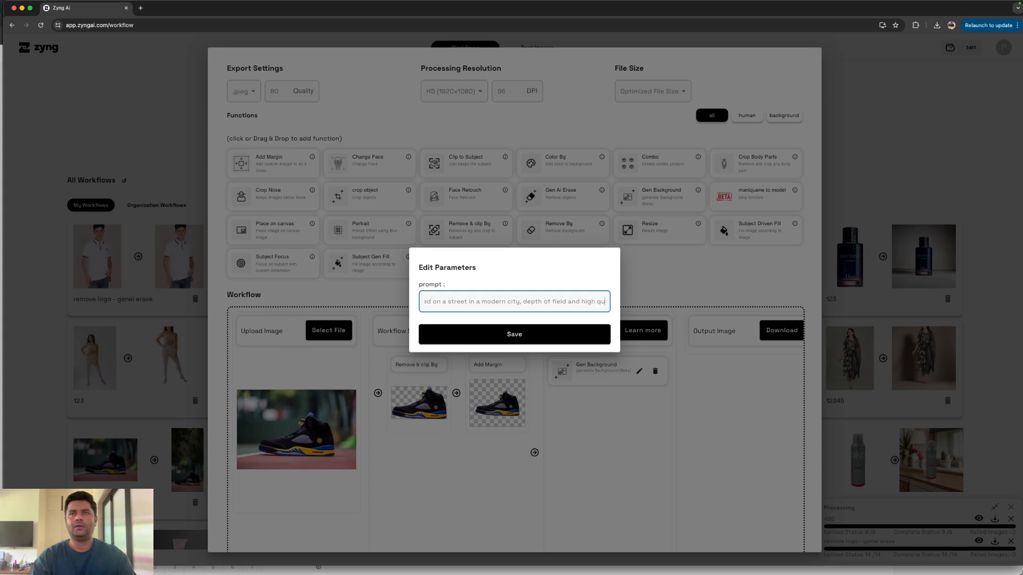
type("ality p")
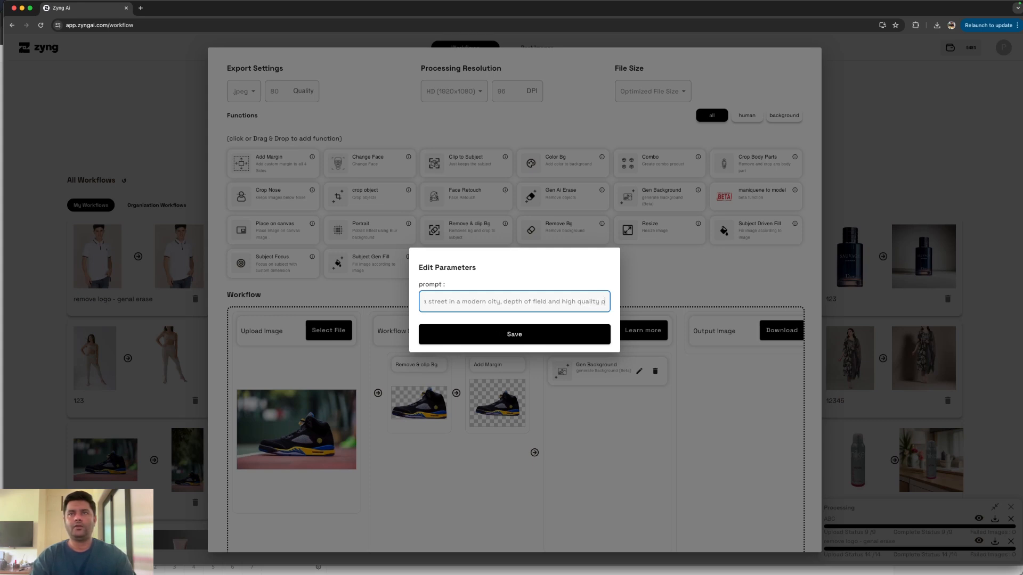
type("hoto, real shaow")
key("BackSpace")
key("BackSpace")
type("dows")
left_click(514, 335)
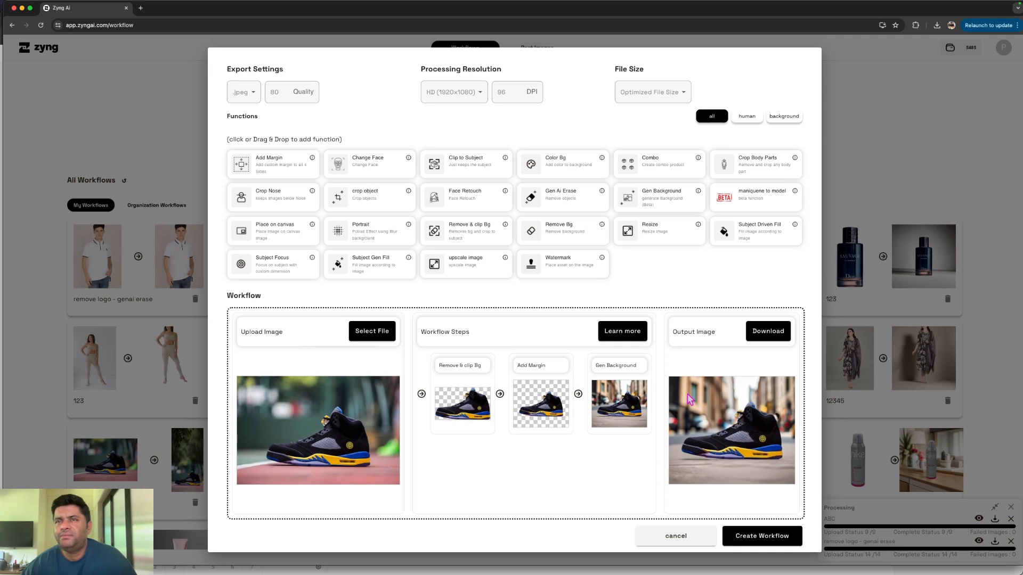
Set the Add Margin step's right margin to 20 percent and its left margin to 1020, and save the parameters
left_click(642, 369)
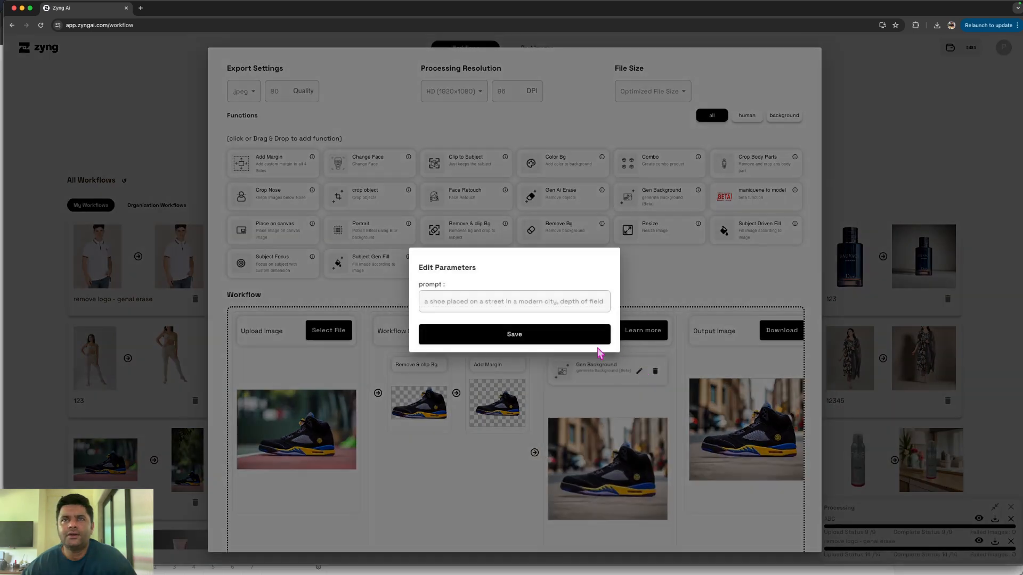
left_click(641, 404)
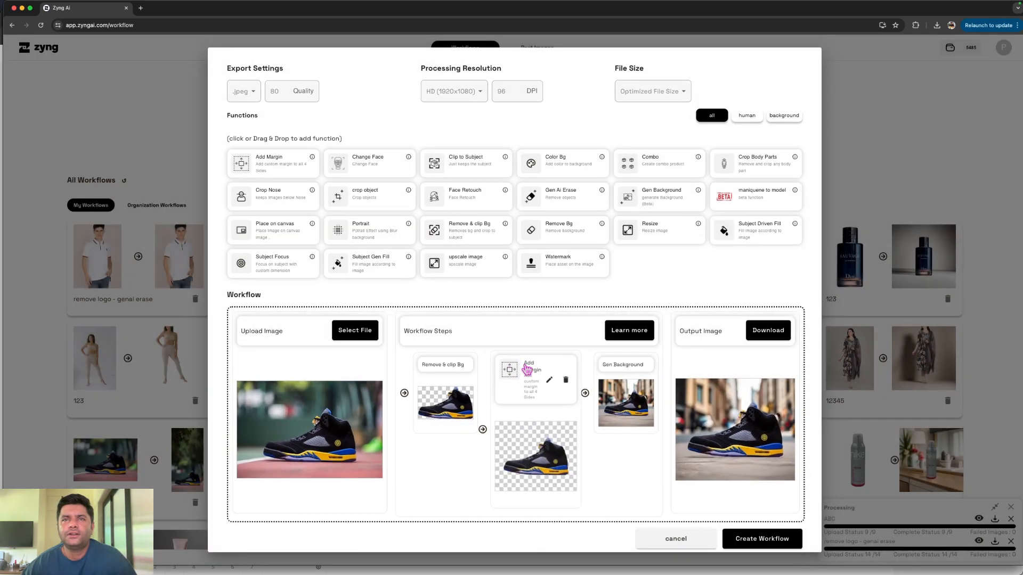
left_click(558, 369)
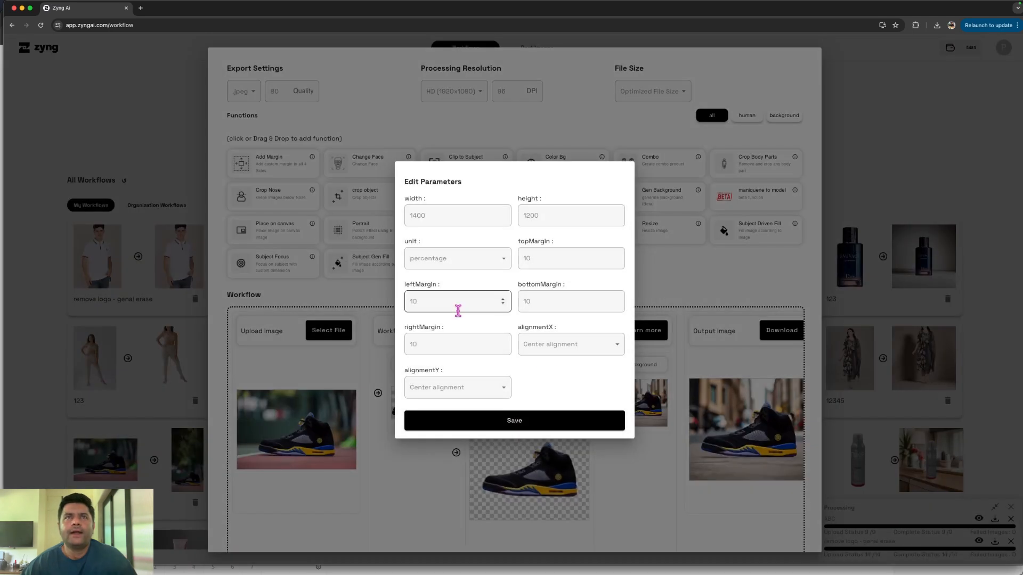
left_click_drag(462, 300, 411, 344)
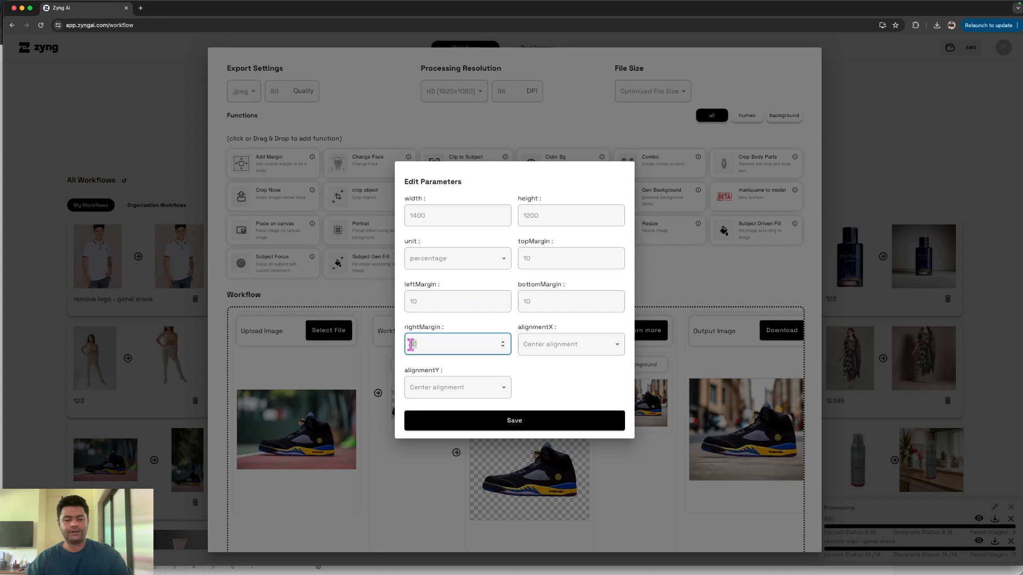
type("20")
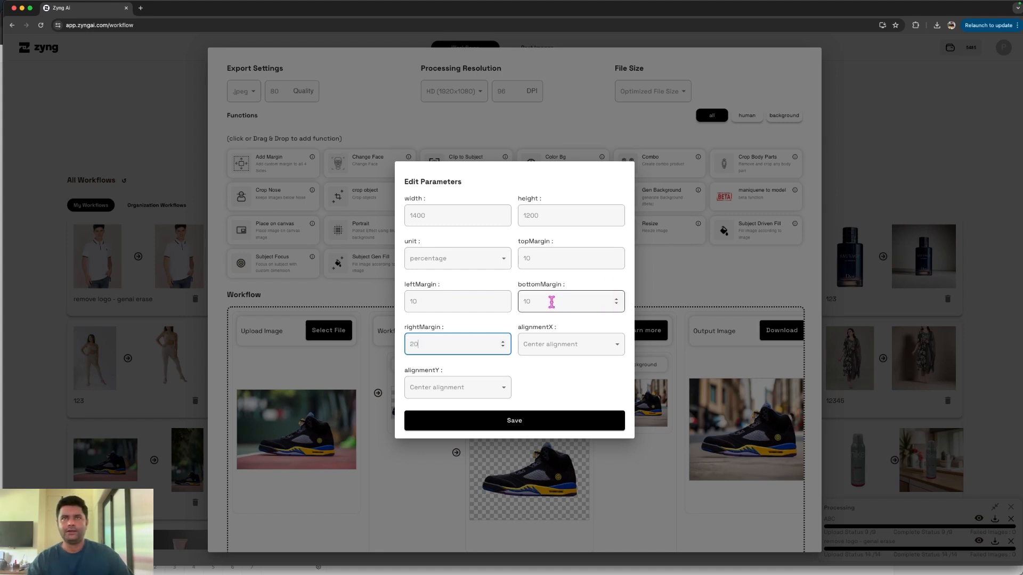
left_click_drag(543, 300, 510, 302)
left_click(510, 301)
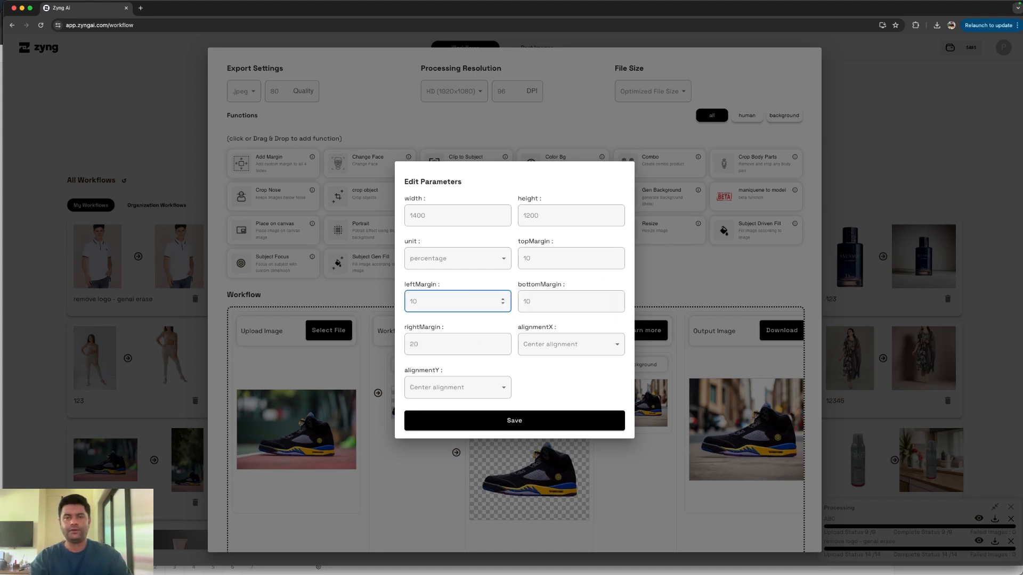
left_click(566, 424)
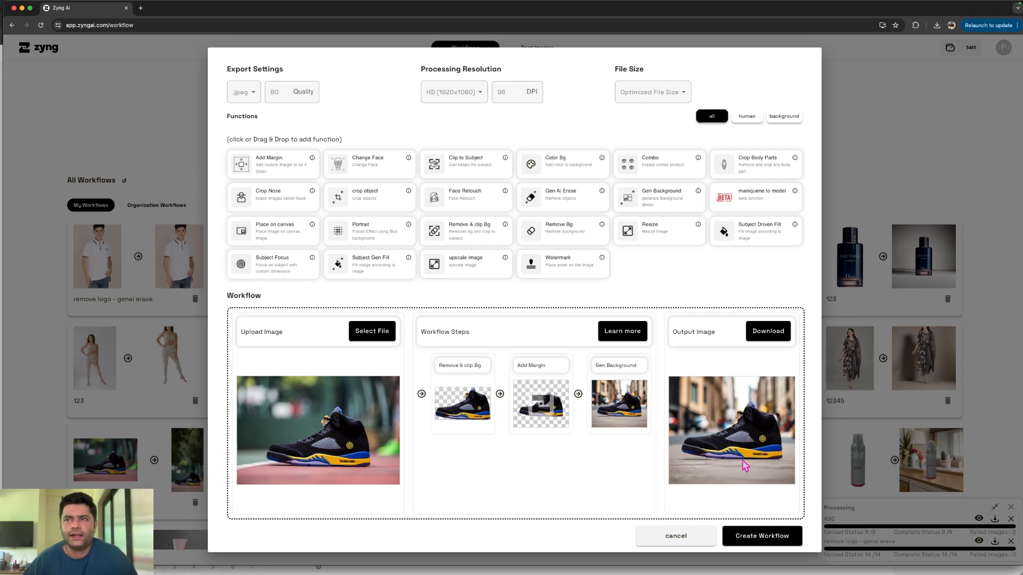
Correct the Add Margin step's left margin to 20 percent and save the parameters
left_click(514, 420)
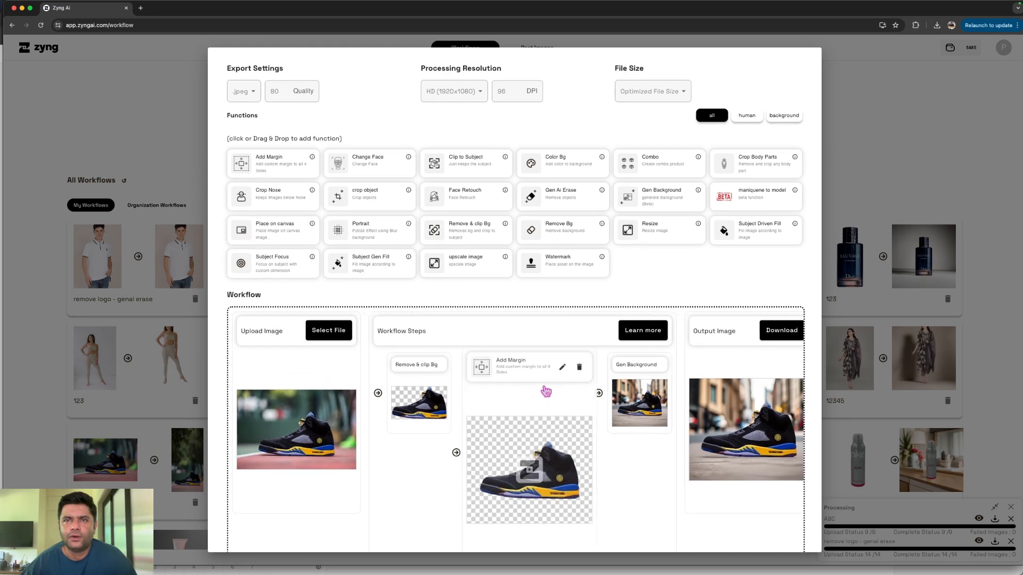
left_click(562, 368)
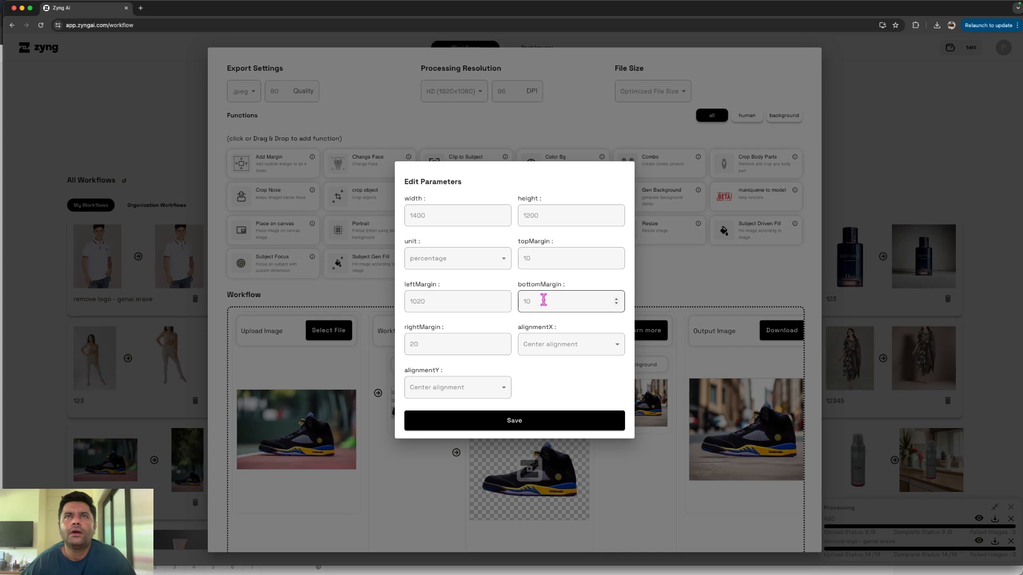
left_click(409, 302)
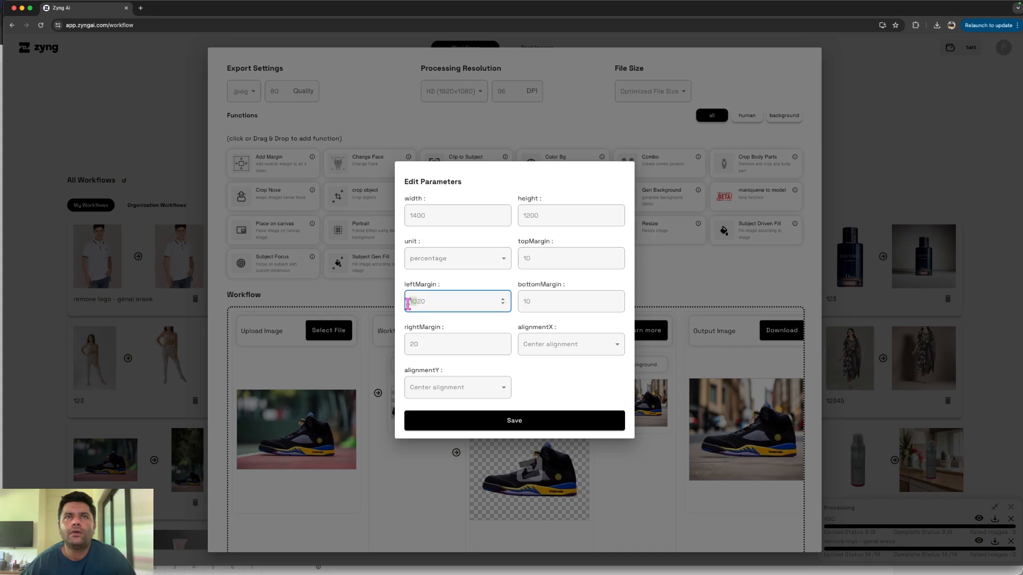
key("BackSpace")
left_click(486, 428)
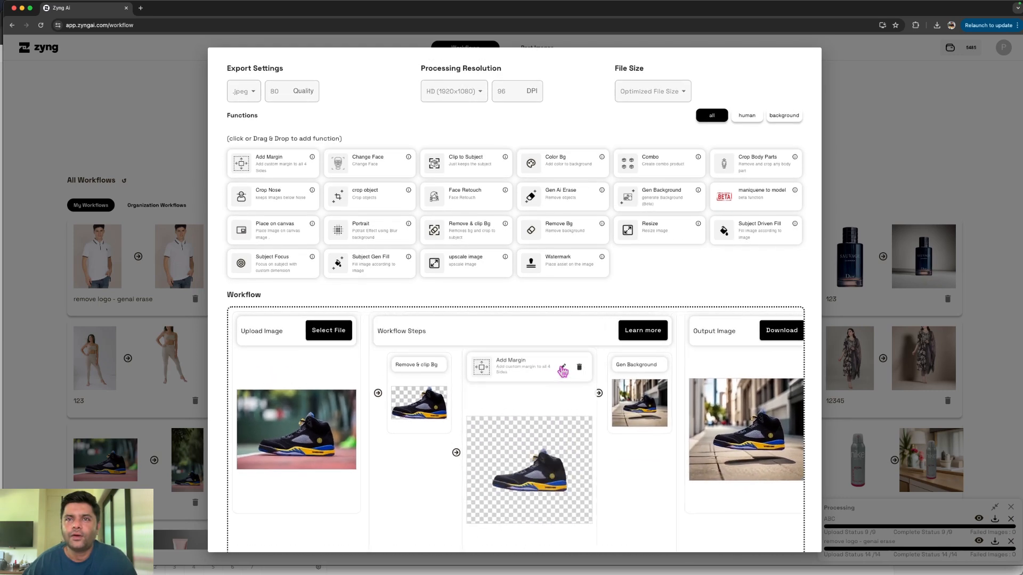
Set the Add Margin step's left margin to 15 percent, replace the right margin value, and save the parameters
left_click(562, 368)
left_click(413, 302)
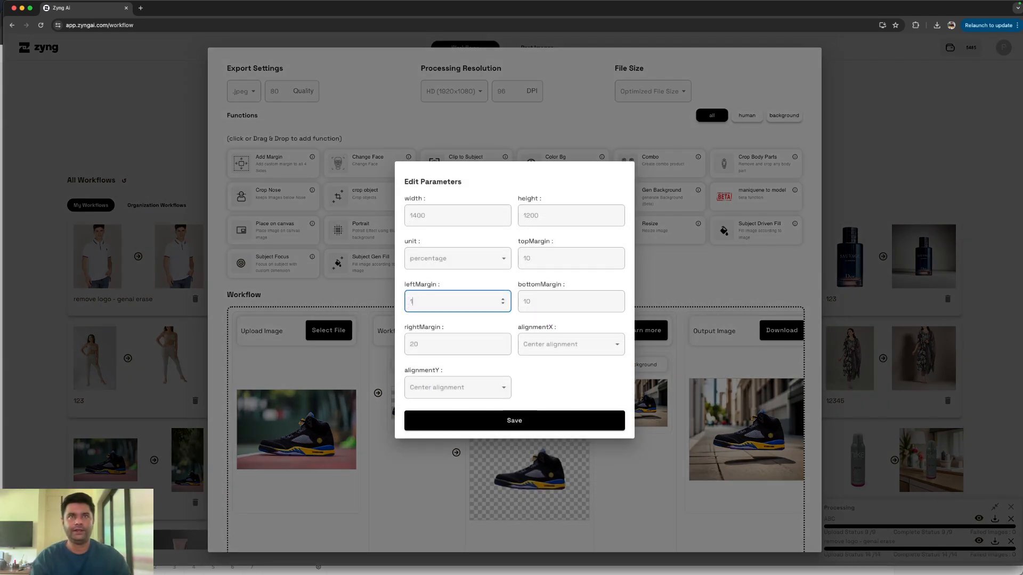
double_click(405, 346)
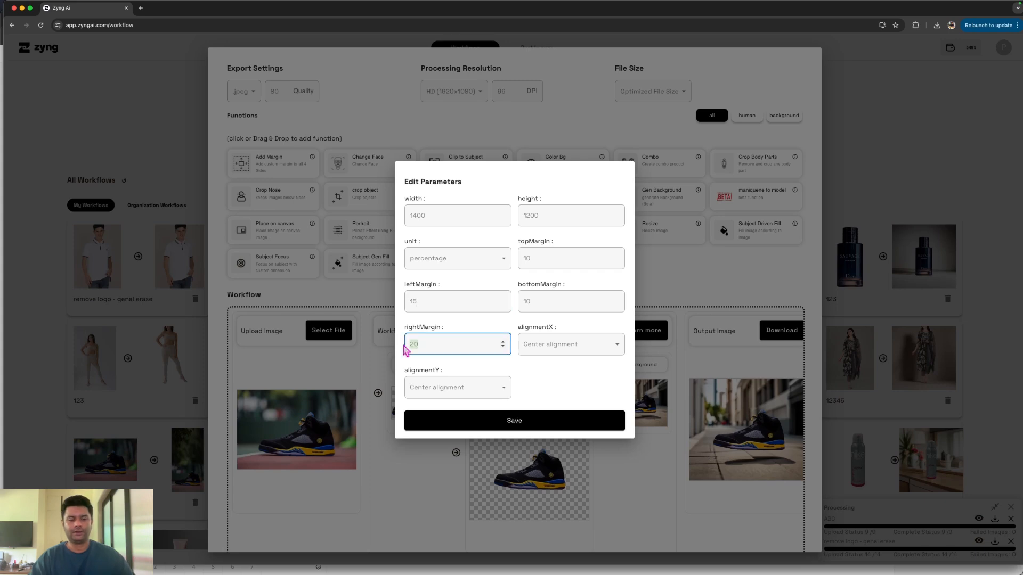
left_click(515, 420)
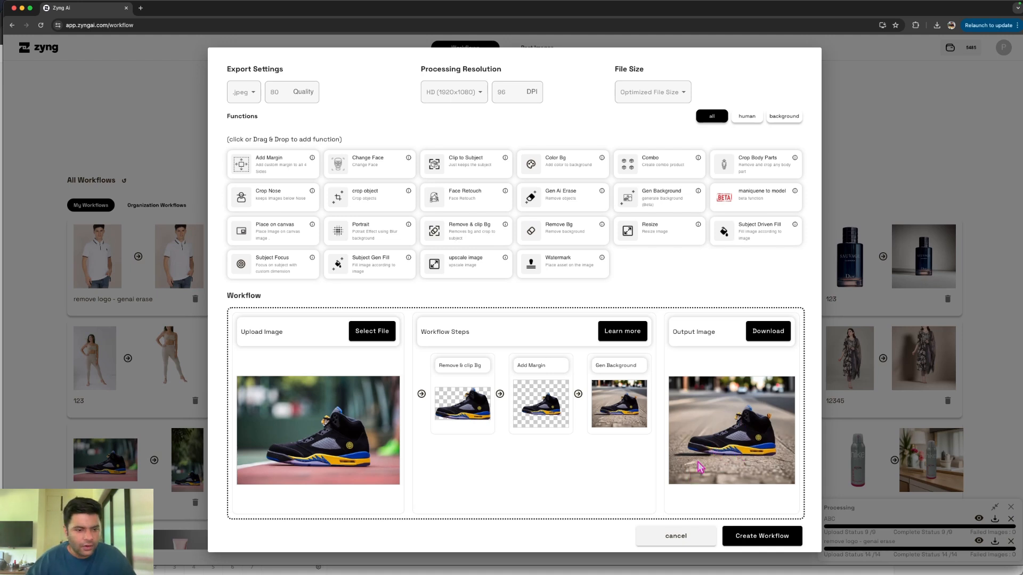
Name the workflow 123genback, create it and dismiss the confirmation
scroll(701, 466, "up", 3)
left_click(288, 109)
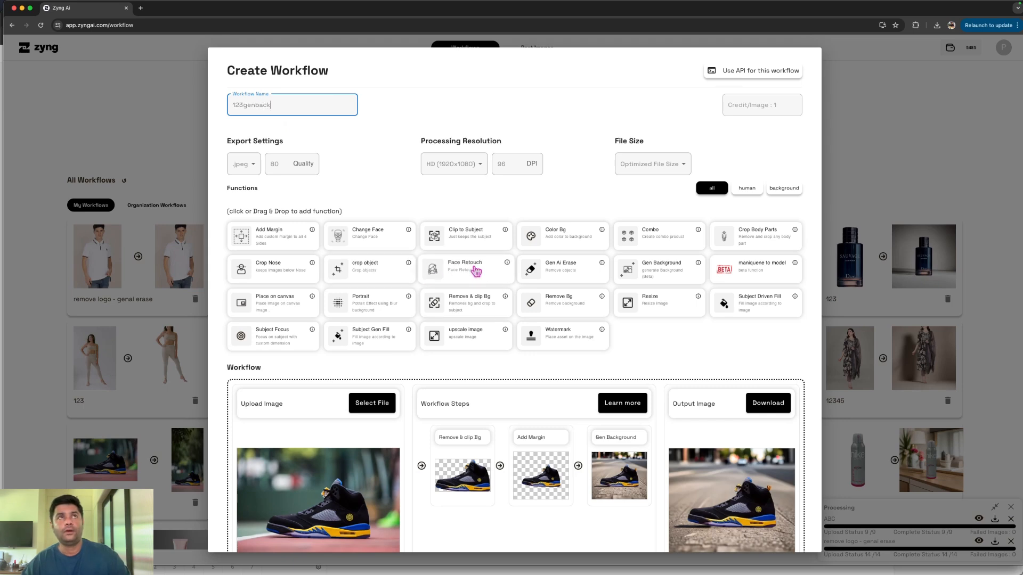
scroll(471, 268, "down", 3)
left_click(762, 536)
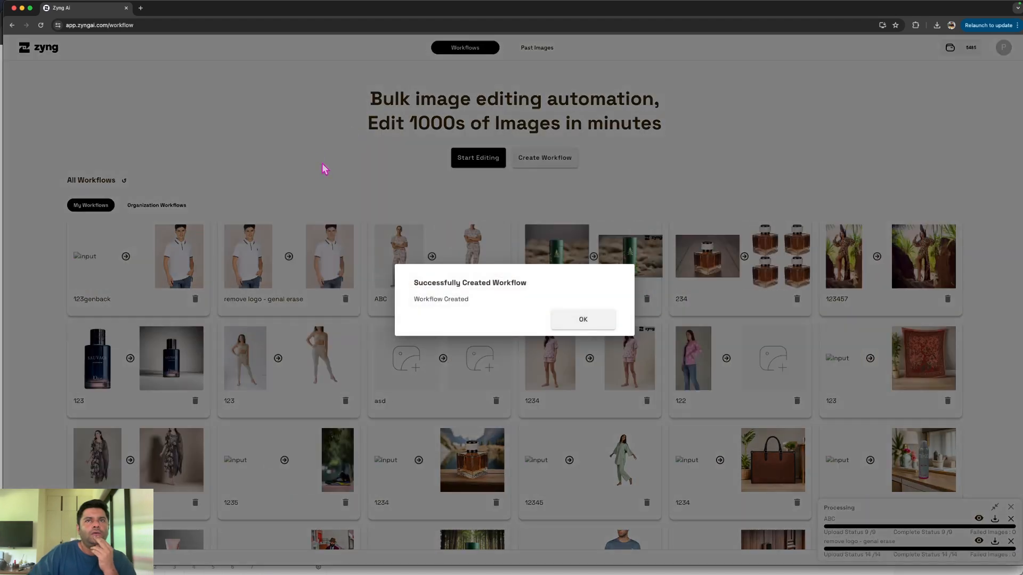
left_click(290, 169)
Open the 123genback workflow for image editing and upload the shoe image ending in (3).jpeg from the "shoe gen gen ai (1)" folder in Downloads
left_click(160, 261)
left_click(794, 61)
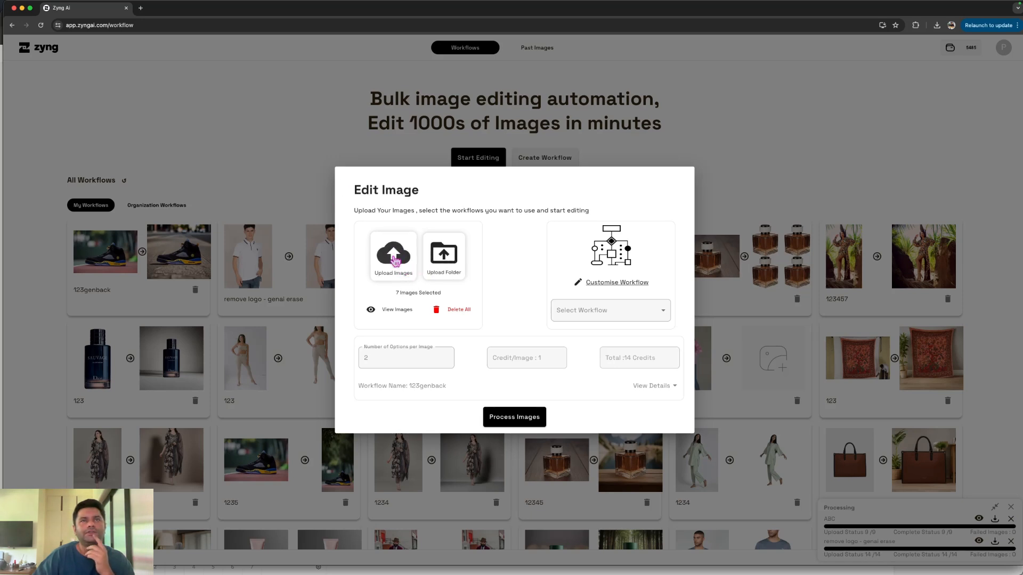
left_click(393, 255)
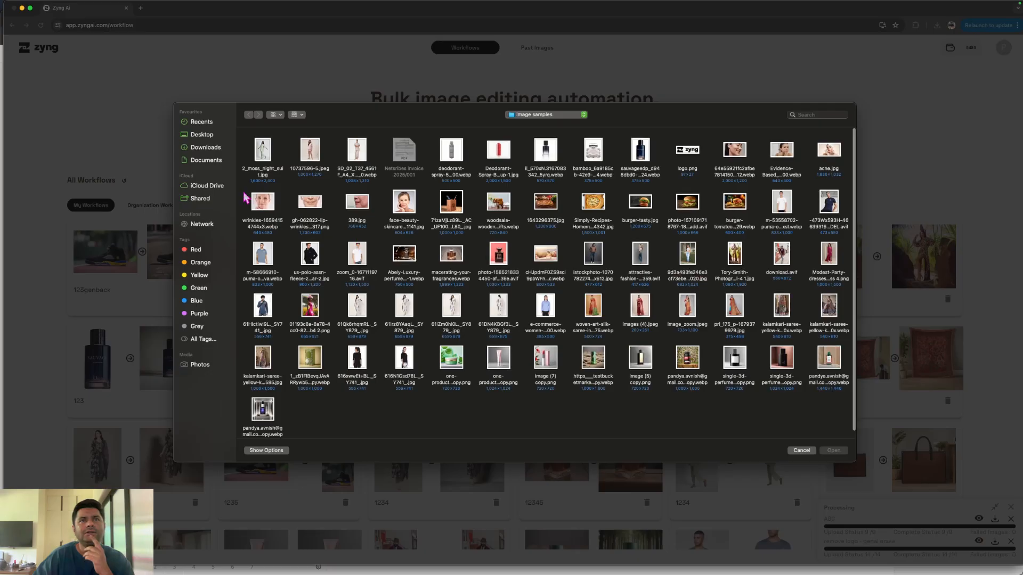
left_click(205, 148)
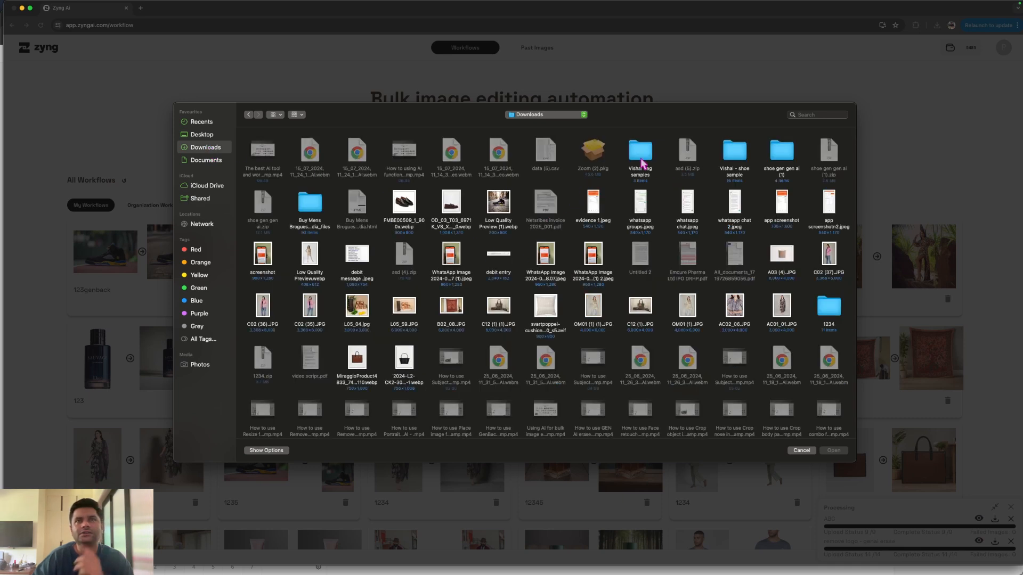
double_click(782, 153)
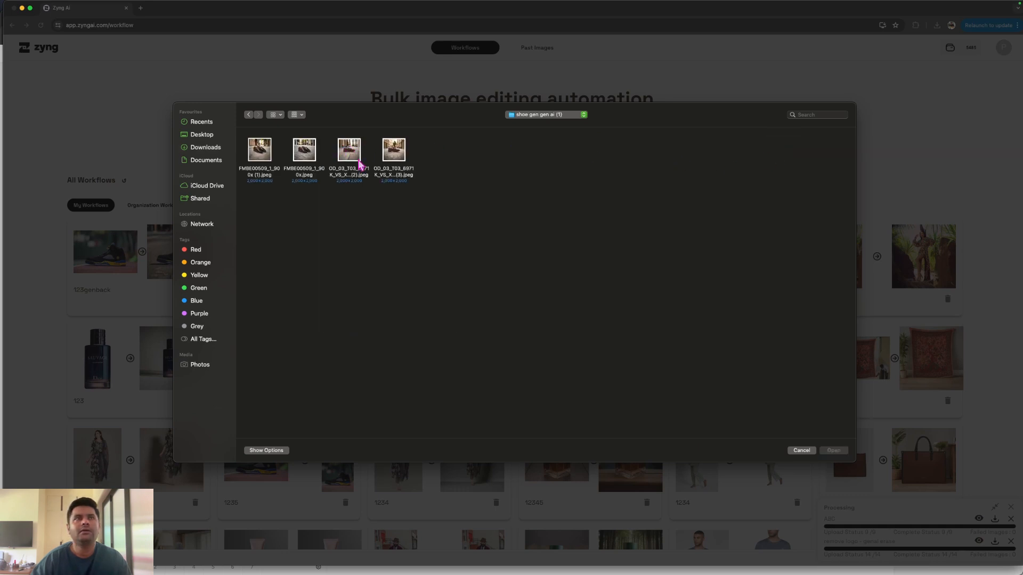
left_click(395, 156)
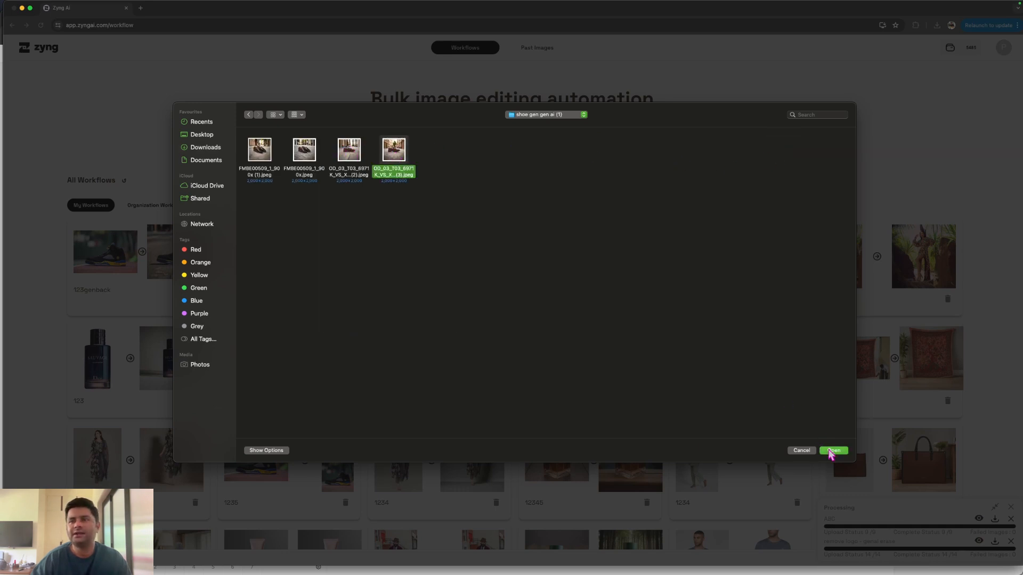
left_click(833, 451)
left_click_drag(393, 353, 352, 356)
Upload blueboot.jpg, a Tan-1 image and several other shoe images from the Buy Mens Brogues folder in Downloads
left_click(412, 251)
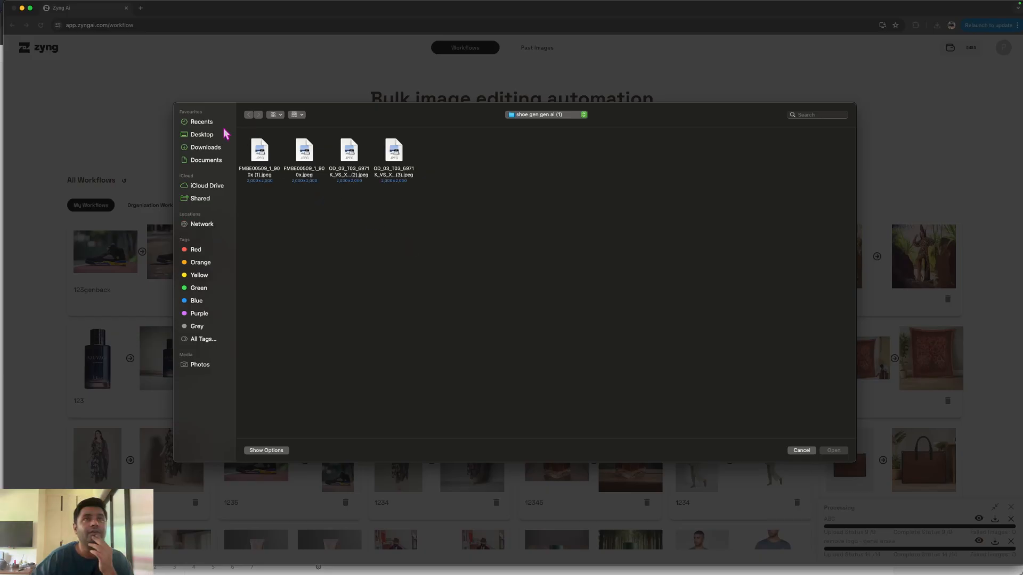
left_click(210, 151)
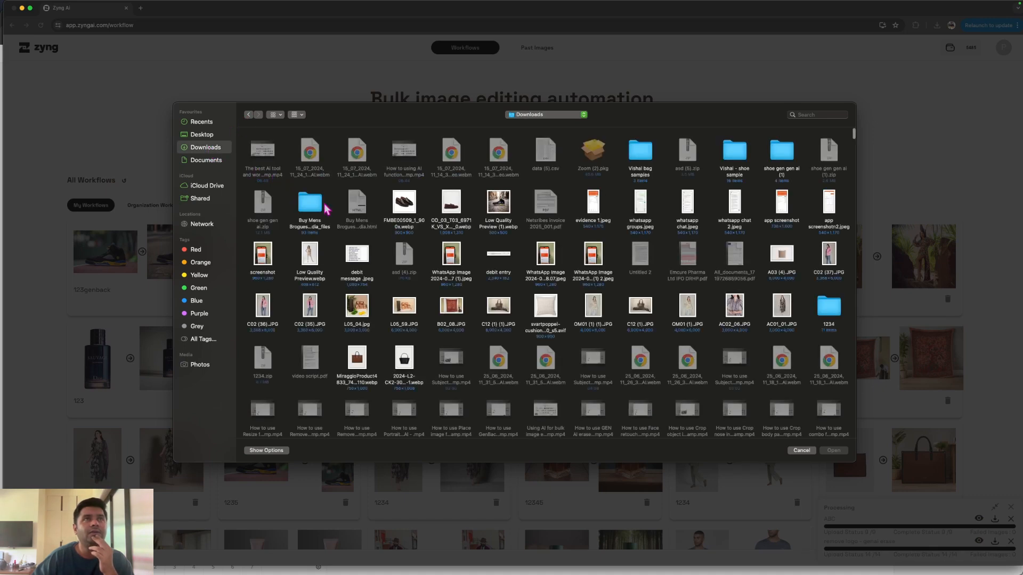
double_click(317, 208)
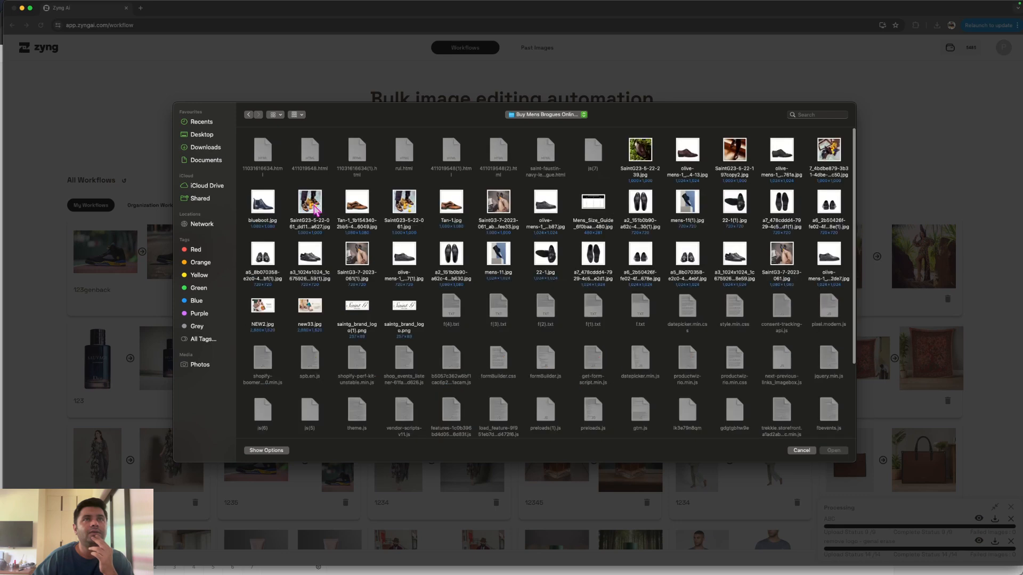
left_click(261, 205)
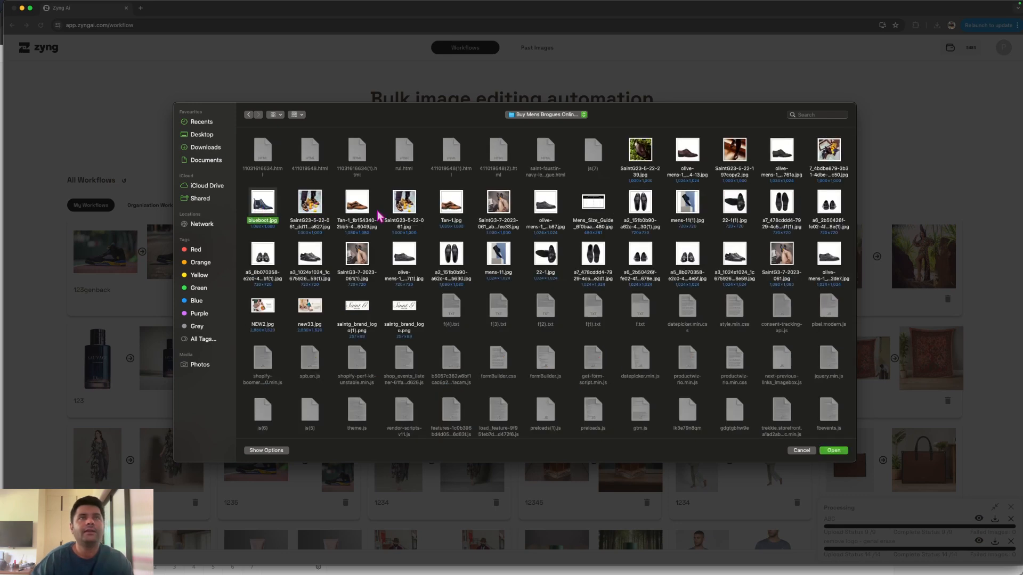
left_click(357, 205, "super")
left_click(546, 202, "super")
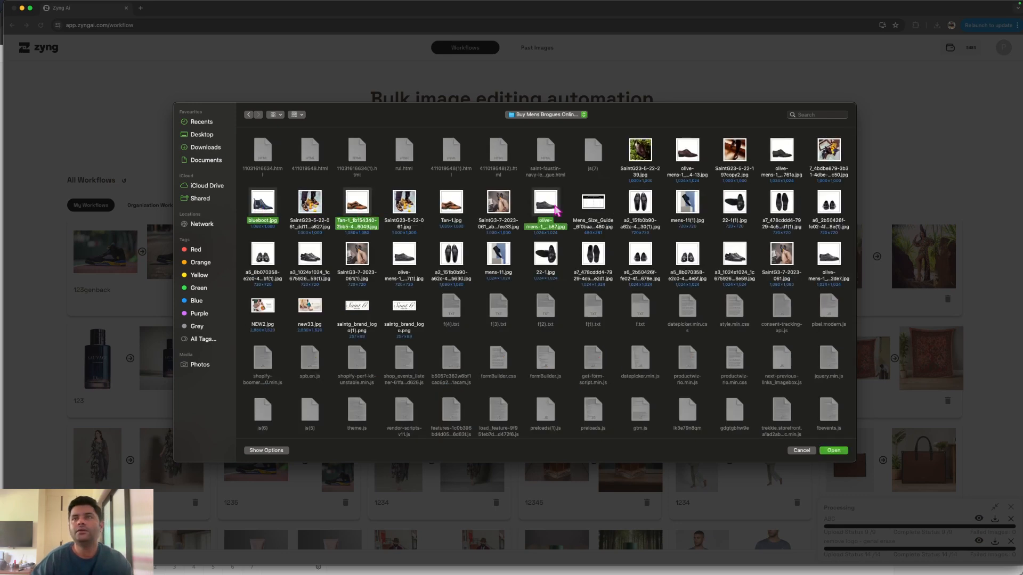
left_click(834, 264, "super")
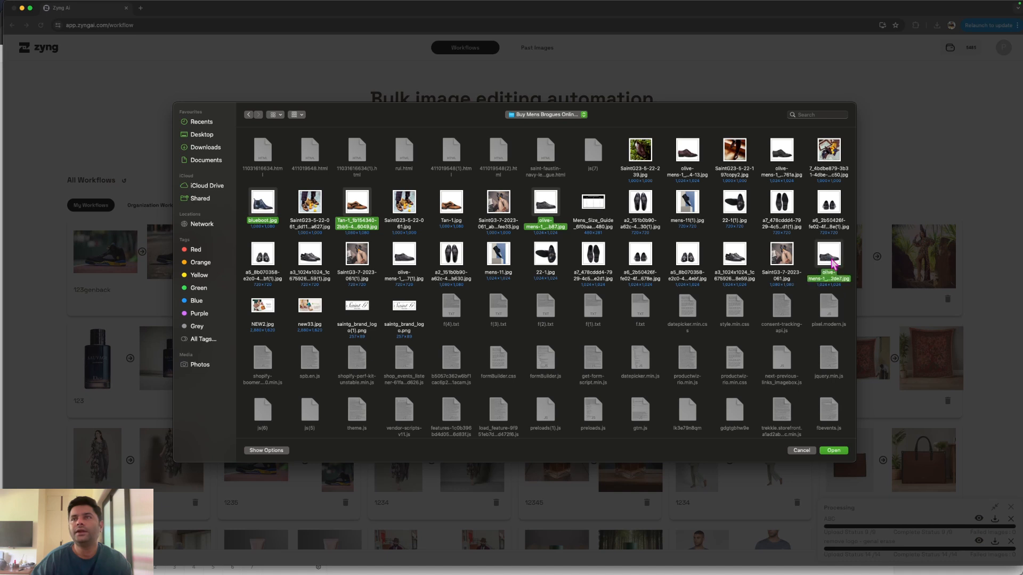
left_click(317, 261, "super")
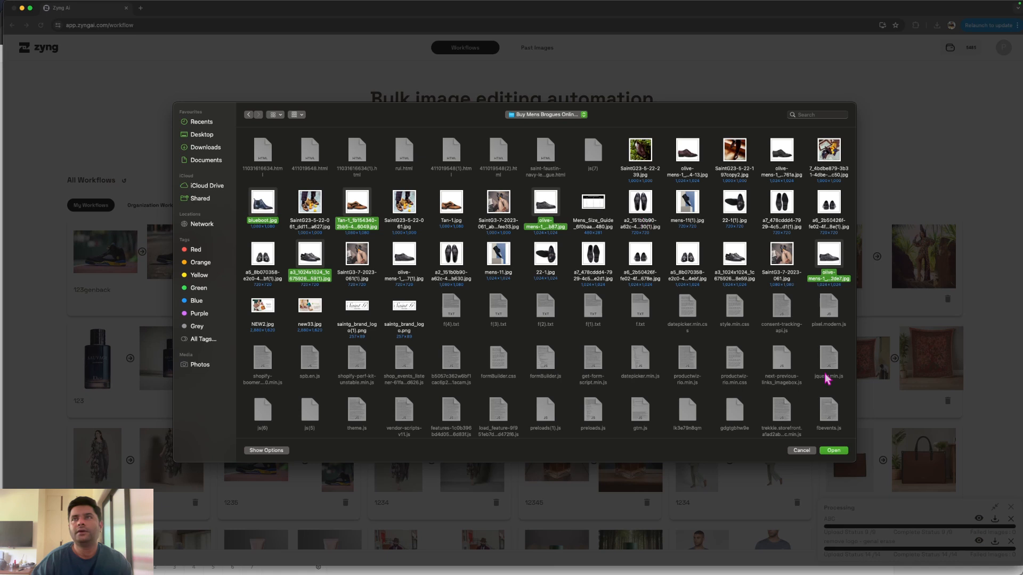
left_click(688, 161, "super")
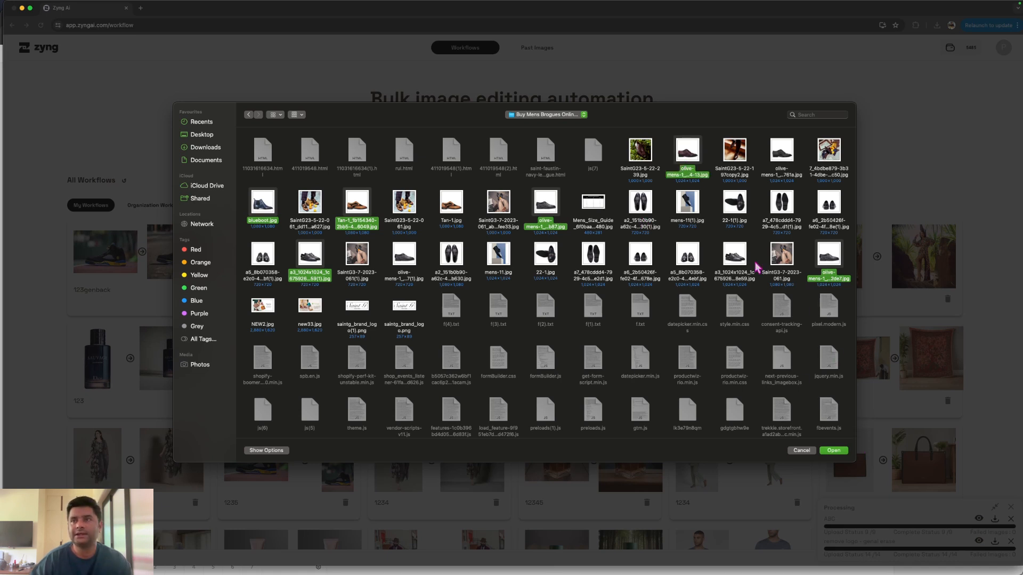
left_click(834, 450)
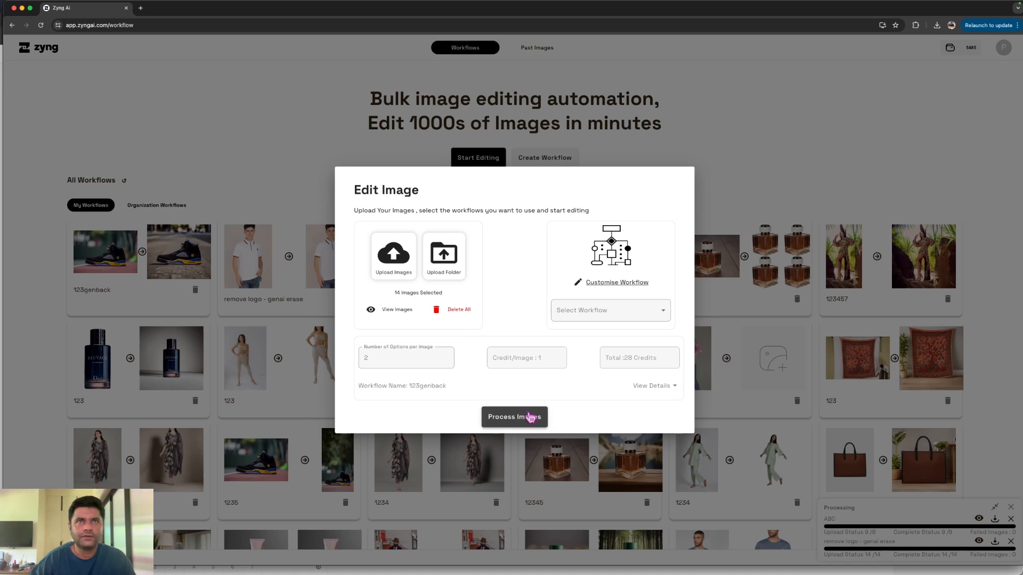
Clear all selected images and upload seven shoe images from the Buy Mens Brogues folder: blueboot.jpg, one Tan-1, one a5_8b070358 and four olive-mens files
left_click(457, 311)
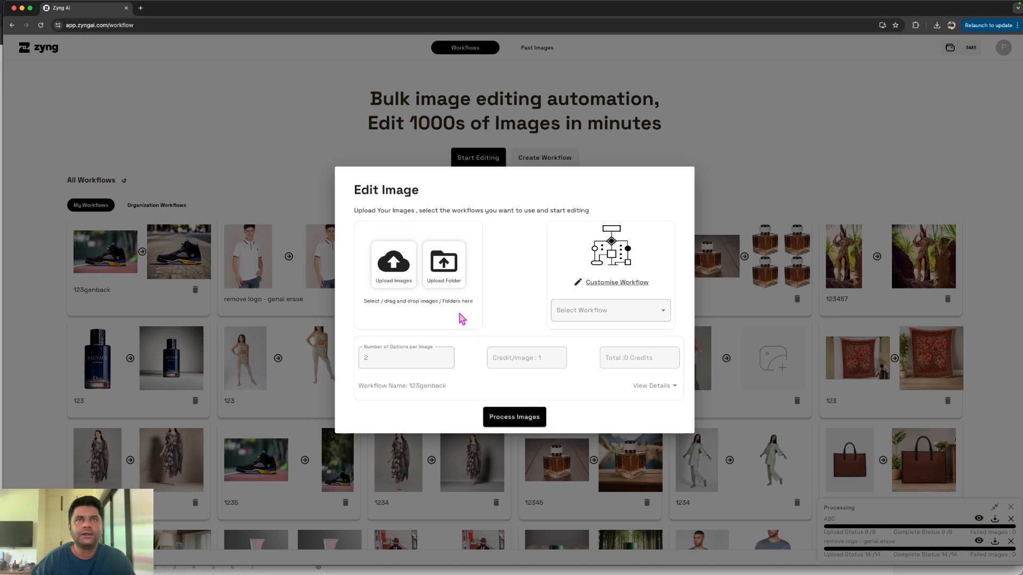
left_click(394, 274)
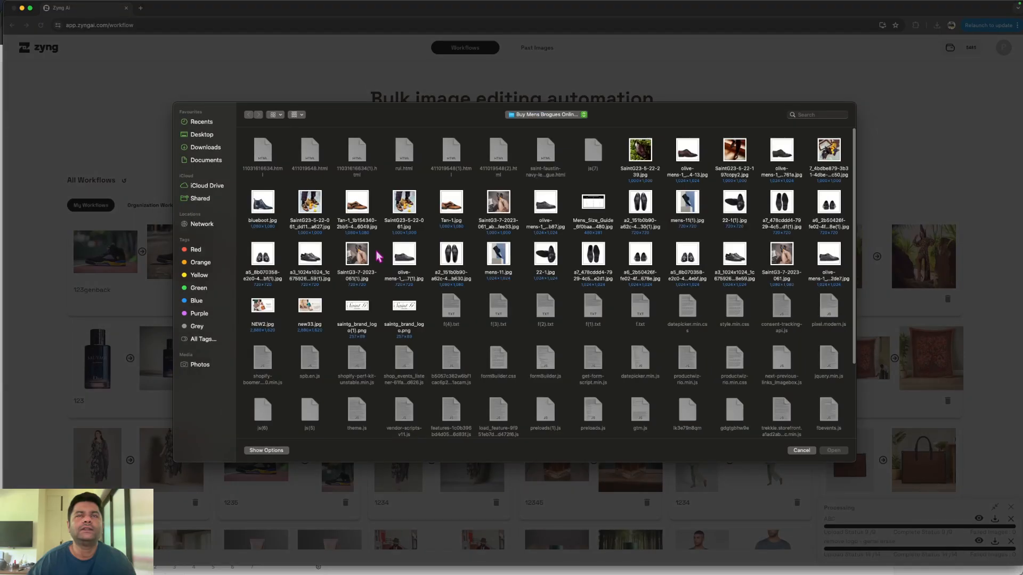
left_click(352, 211, "super")
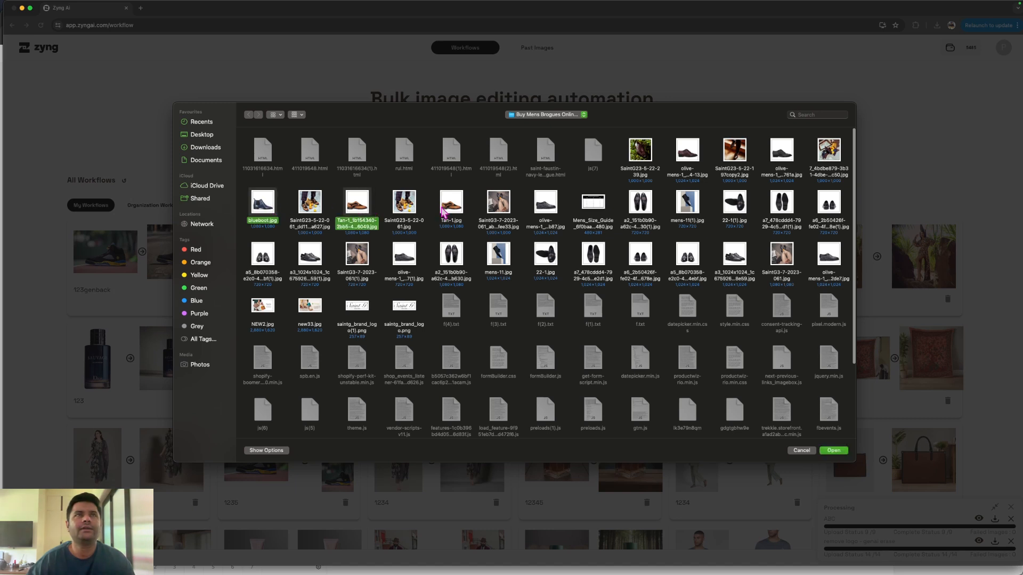
left_click(554, 209, "super")
left_click(692, 154, "super")
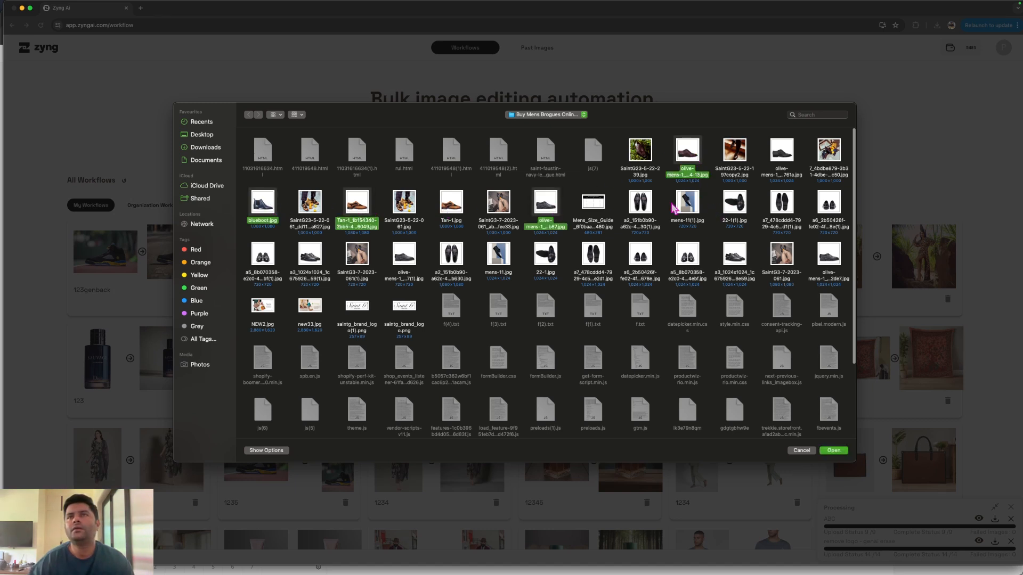
left_click(687, 261, "super")
left_click(829, 258, "super")
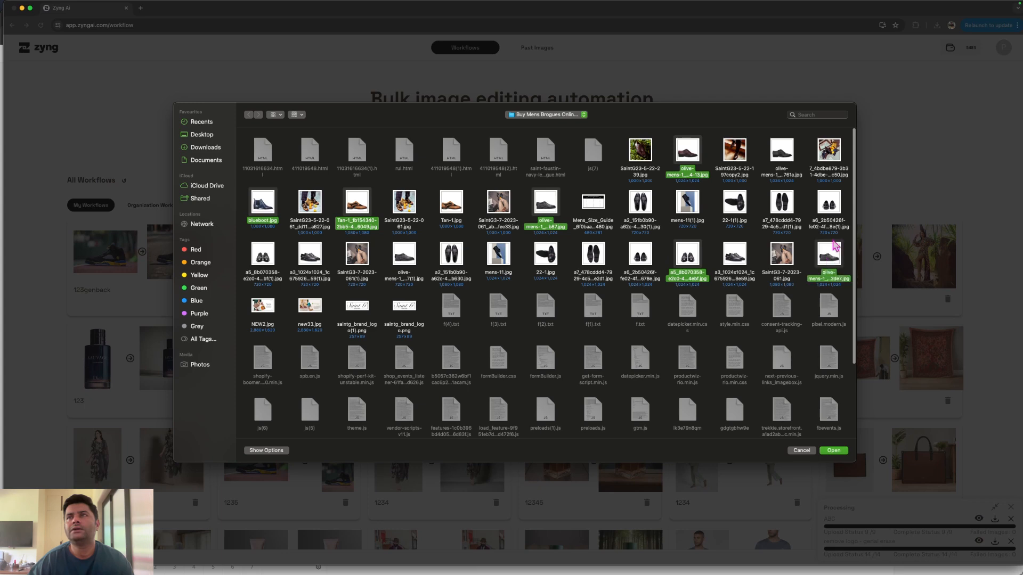
left_click(781, 157, "super")
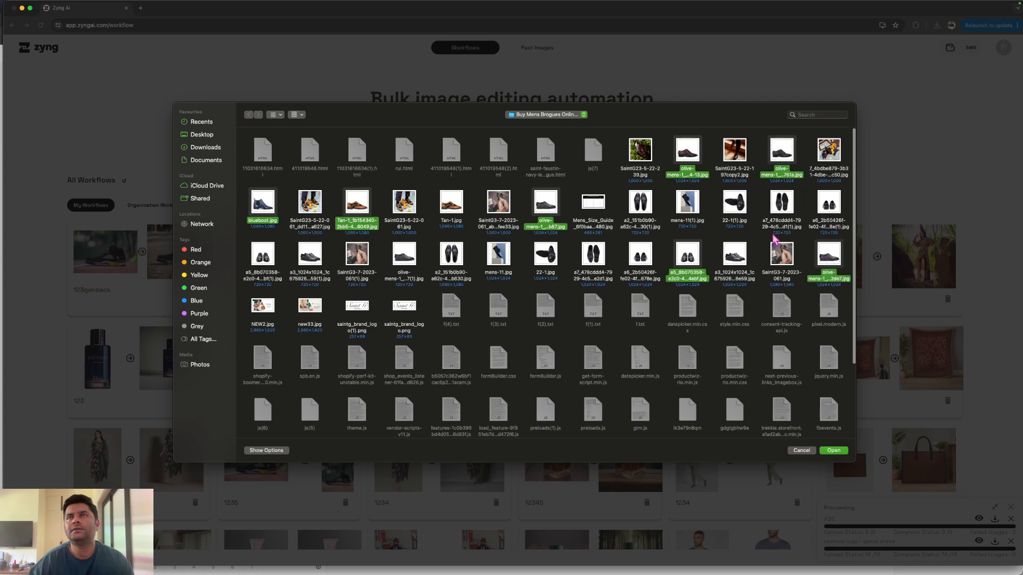
left_click(833, 451)
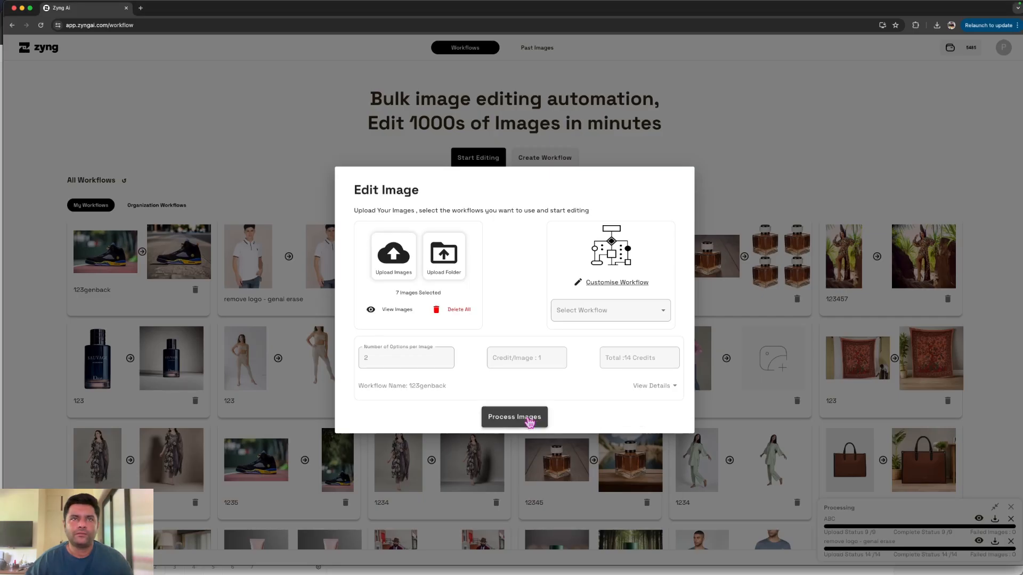
Process the uploaded shoe images with the 123genback workflow and dismiss the confirmation
left_click(520, 418)
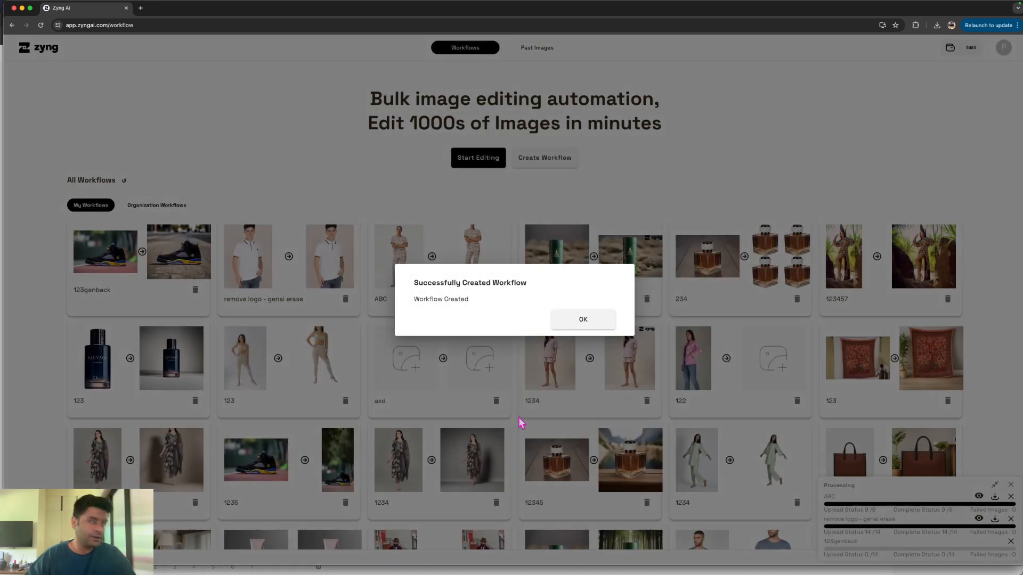
left_click(606, 328)
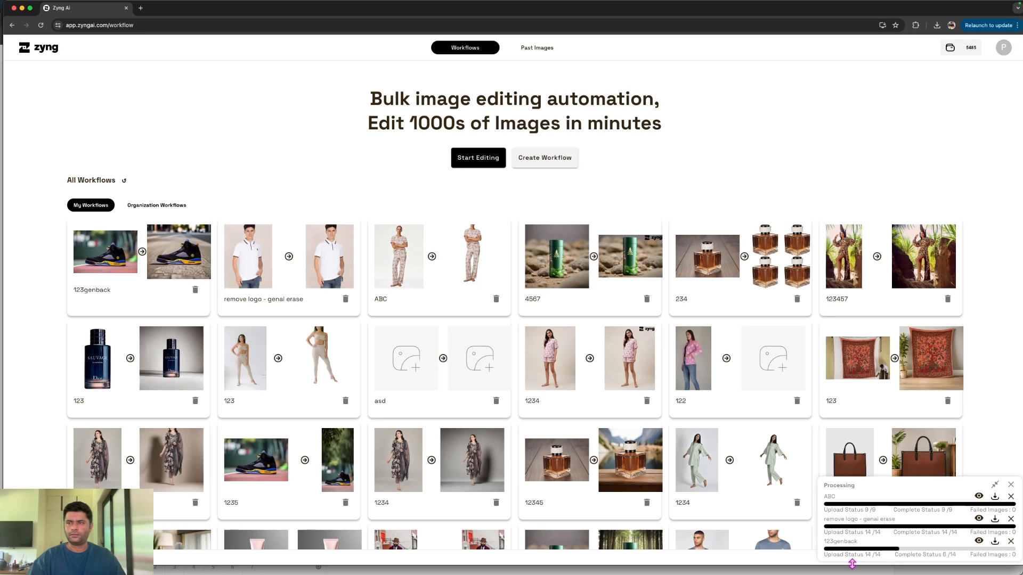
Open the output images of the 123genback run and refresh them to load the newly processed ones
left_click(980, 541)
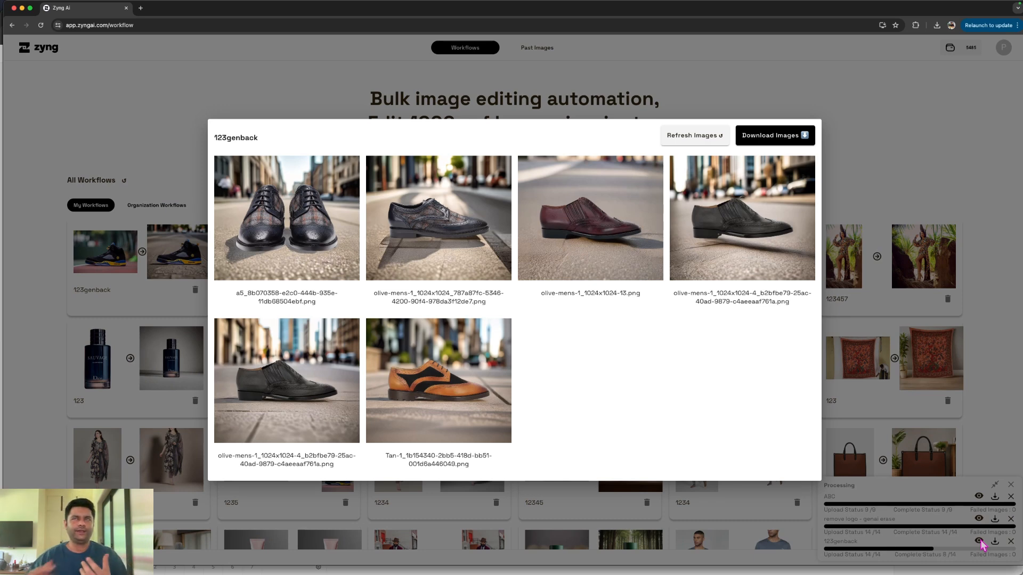
left_click(695, 136)
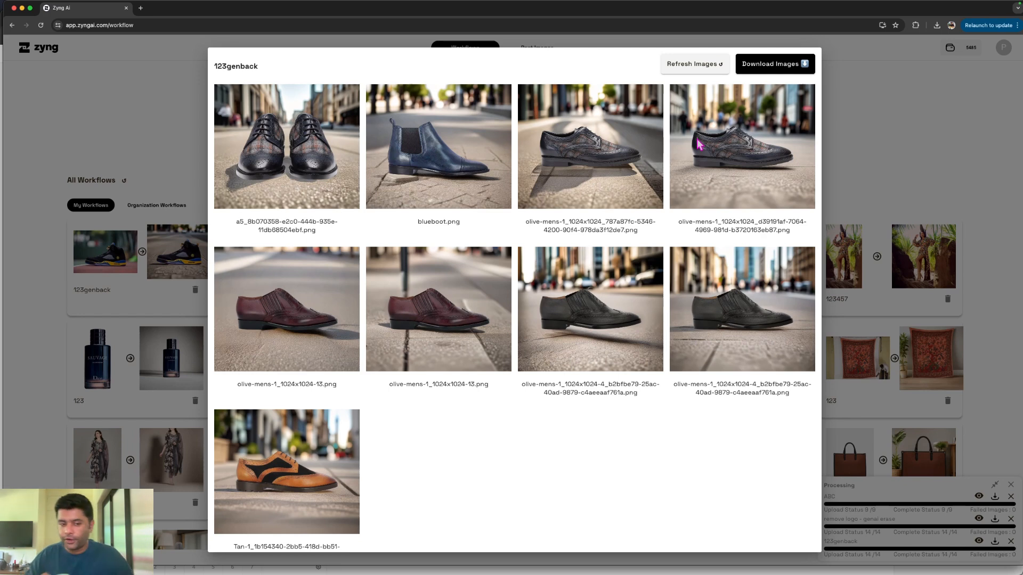
left_click(708, 67)
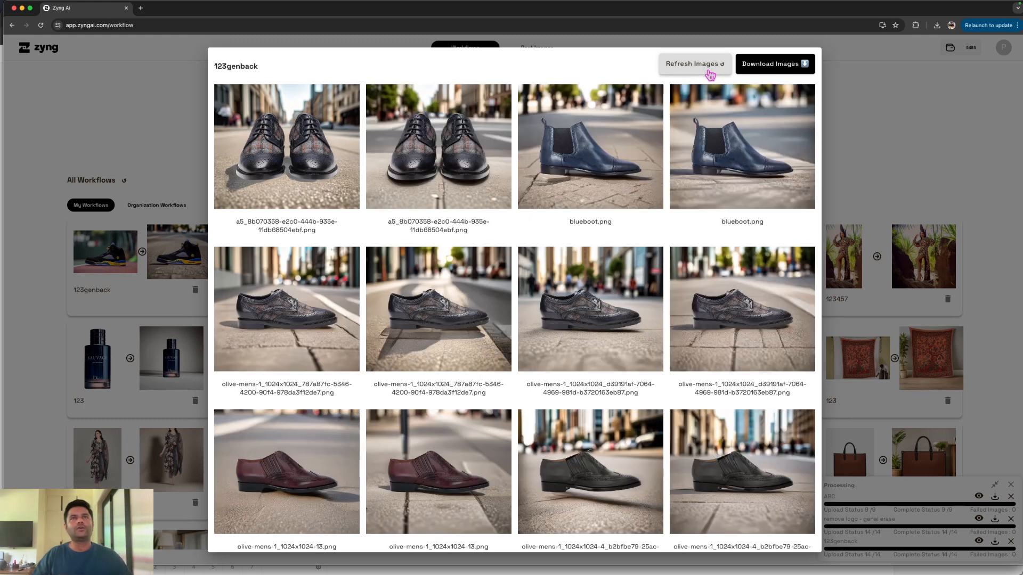
Examine the generated street backgrounds and shadows around the shoes up close and close the results
scroll(430, 150, "up", 6)
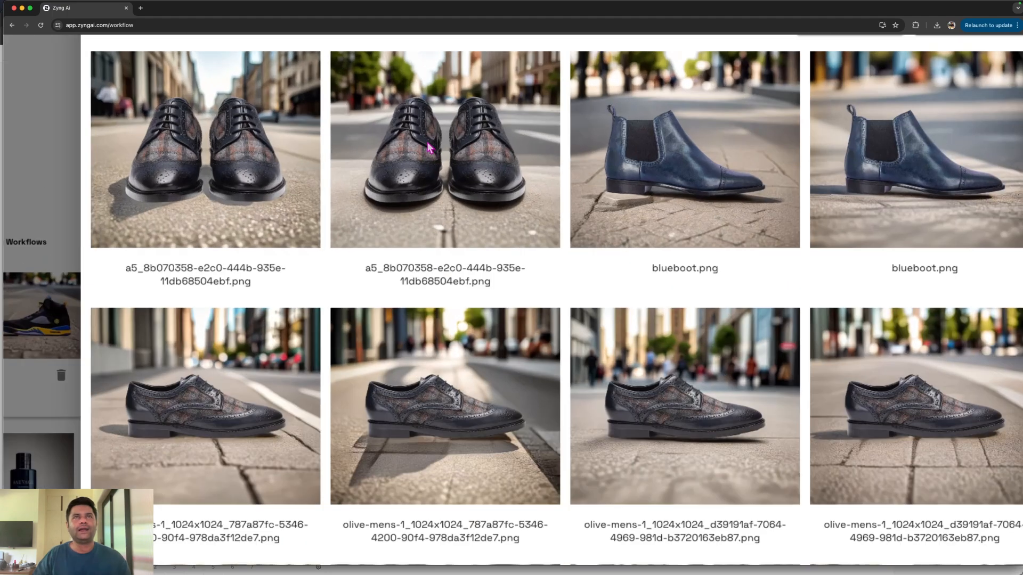
scroll(430, 148, "up", 3)
scroll(429, 148, "up", 1)
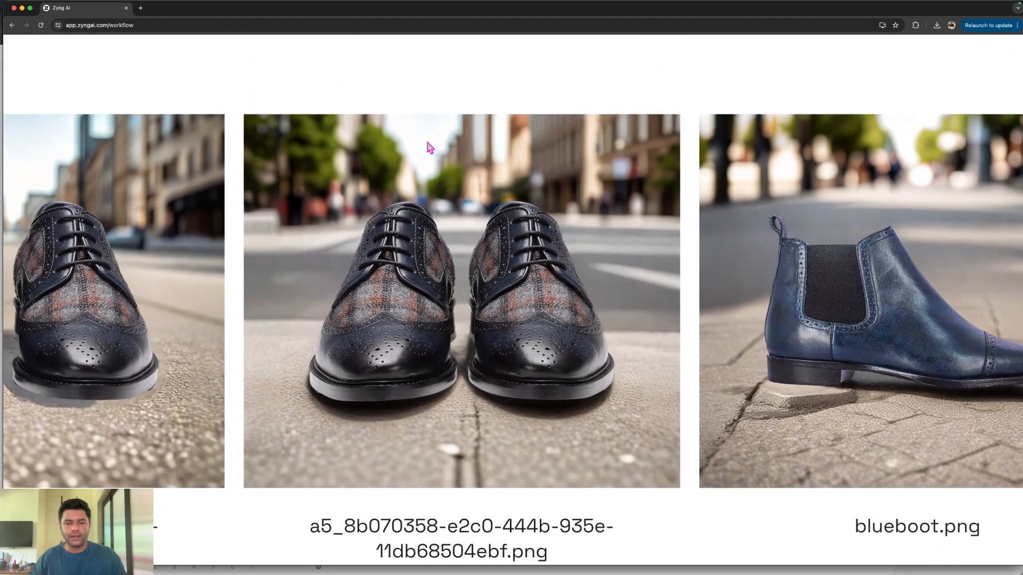
scroll(430, 149, "right", 1)
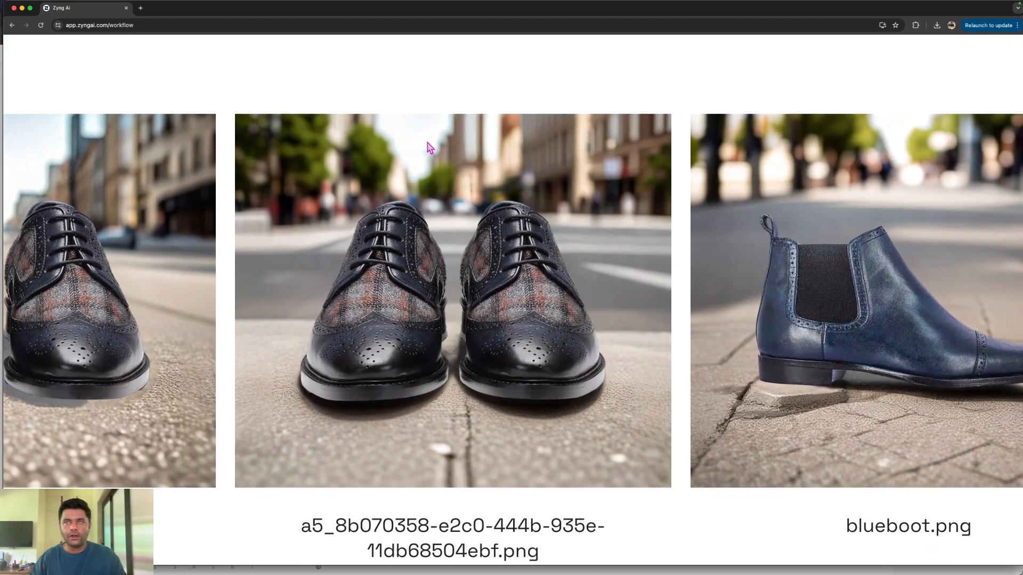
key("ctrl+Right")
key("ctrl+Left")
scroll(430, 148, "right", 5)
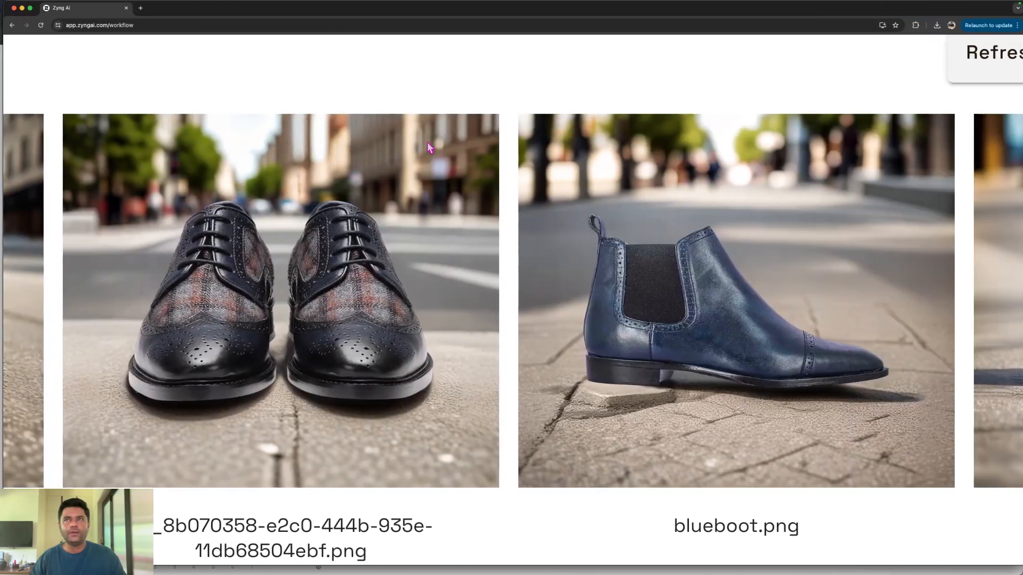
scroll(428, 143, "right", 5)
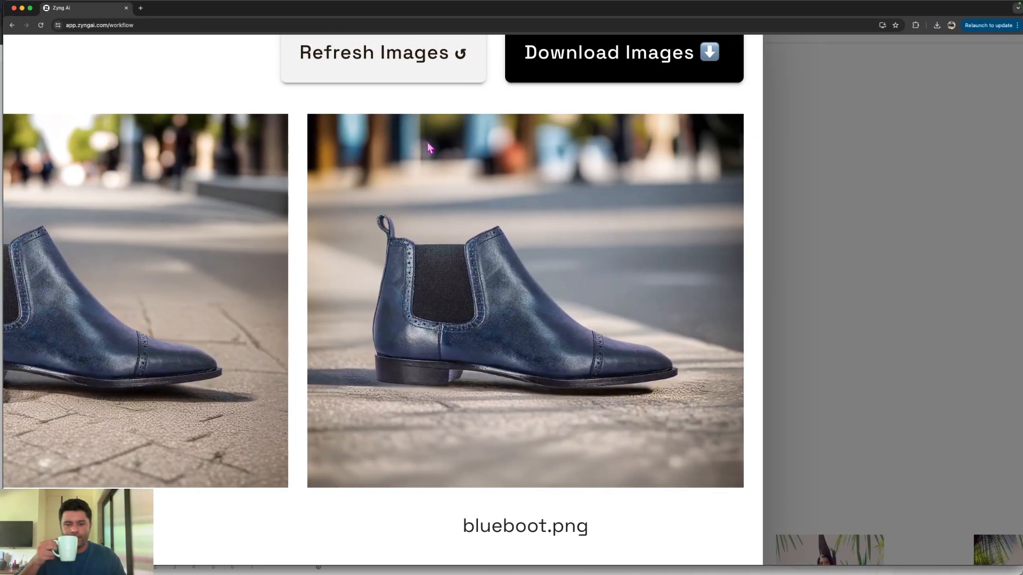
scroll(427, 143, "down", 5)
scroll(430, 148, "down", 5)
scroll(430, 147, "left", 3)
scroll(430, 144, "left", 5)
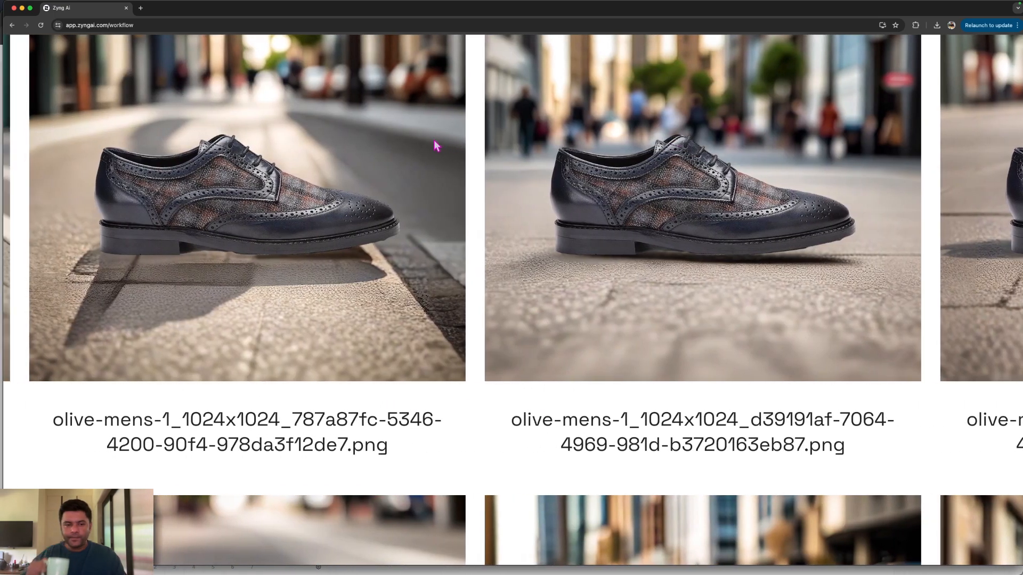
scroll(435, 145, "left", 2)
scroll(436, 145, "right", 5)
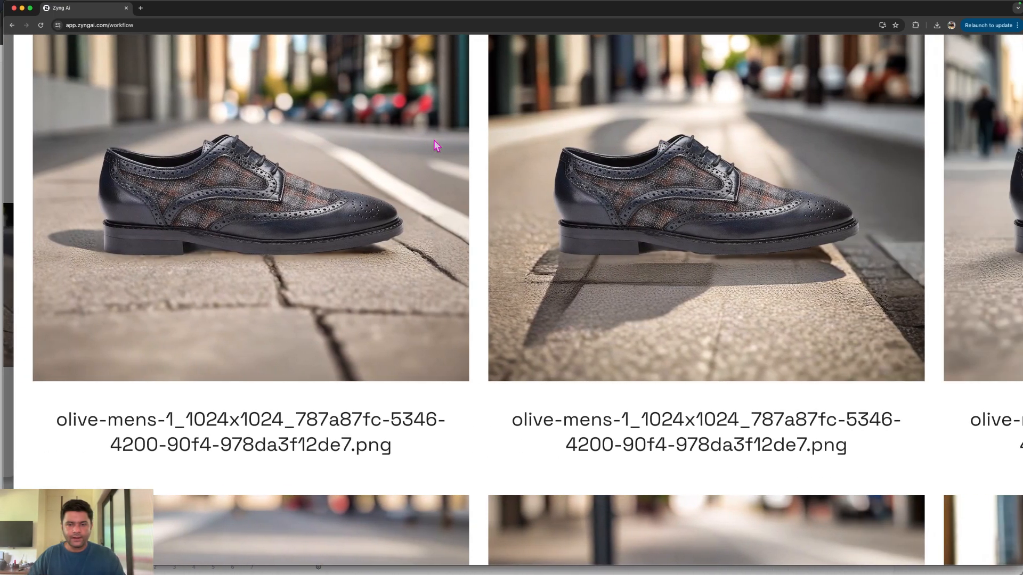
scroll(434, 143, "down", 5)
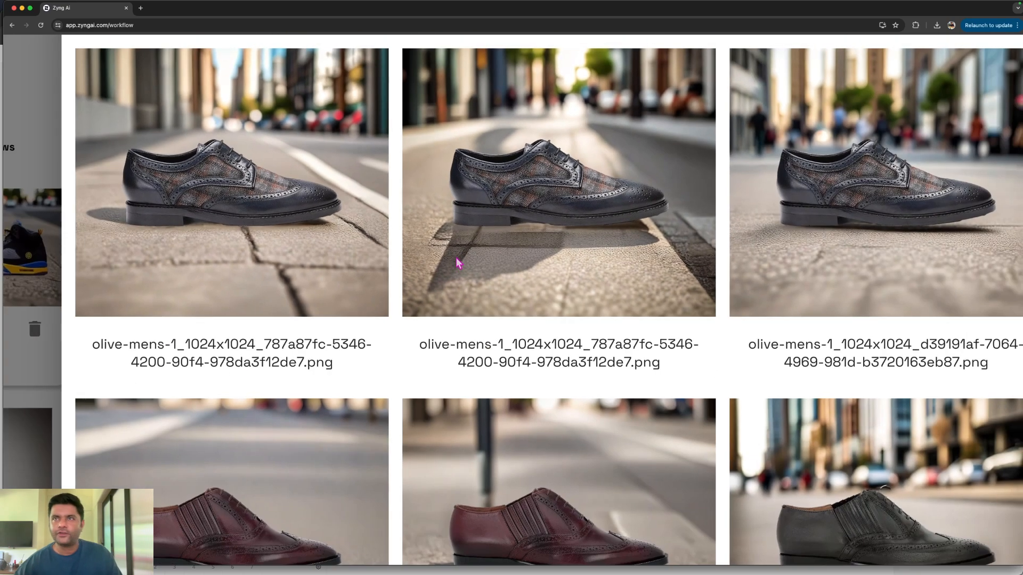
scroll(457, 259, "down", 5)
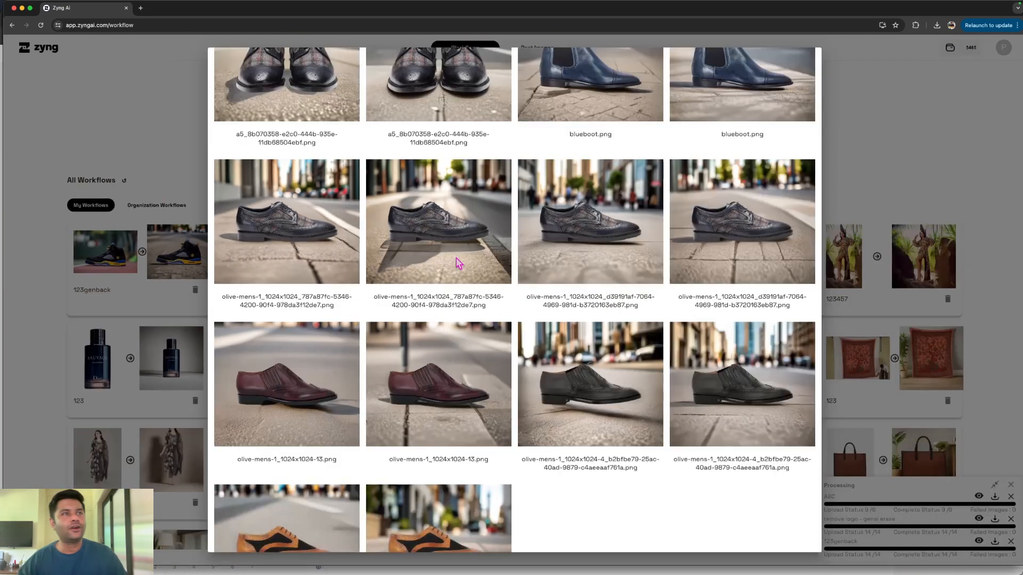
left_click(120, 152)
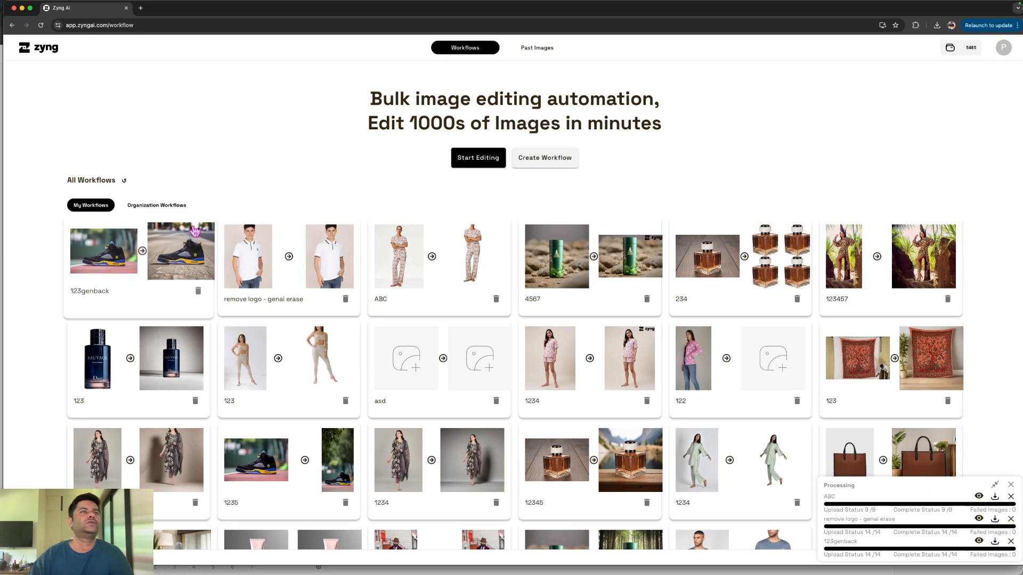
Start a new workflow and upload the webp close-up of a smiling woman with facial acne from the Image samples folder on the Desktop
left_click(564, 160)
scroll(414, 334, "down", 3)
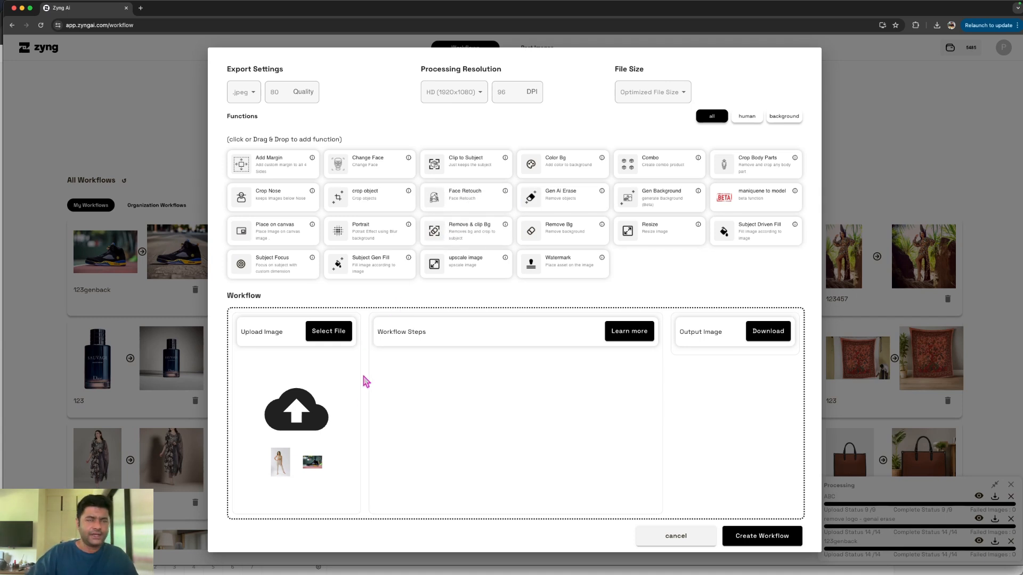
left_click(335, 337)
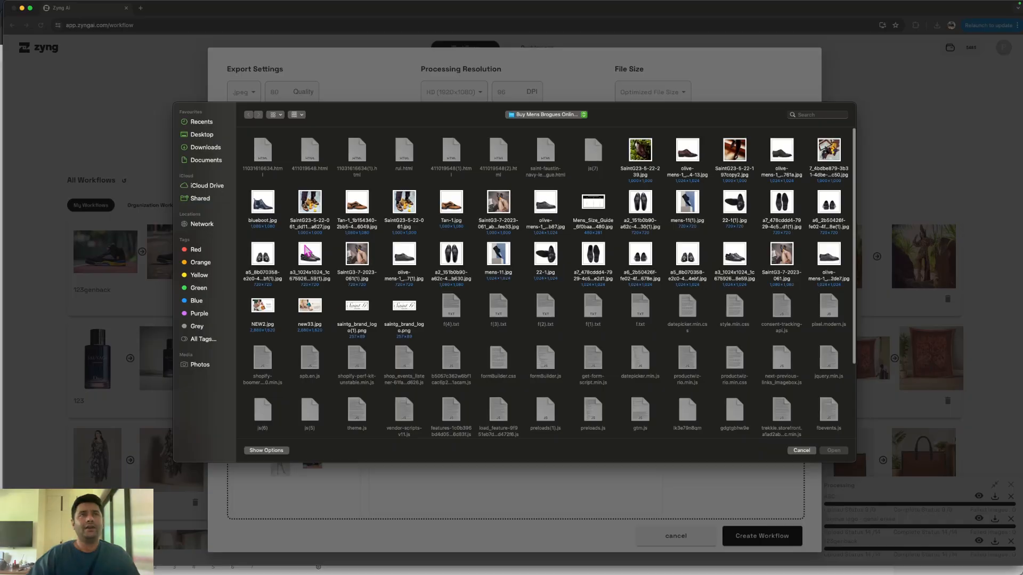
left_click(196, 135)
double_click(601, 214)
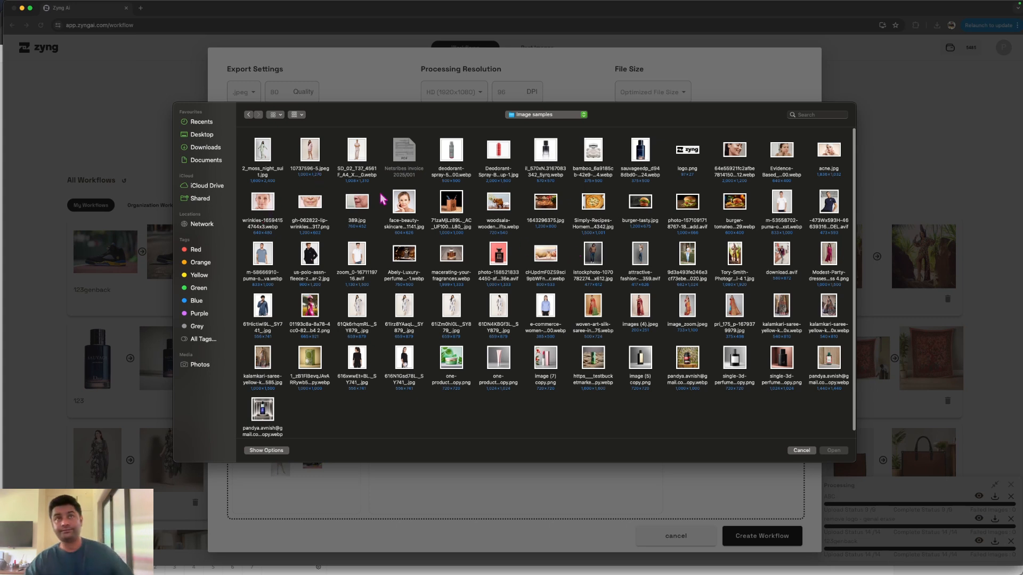
left_click(744, 159)
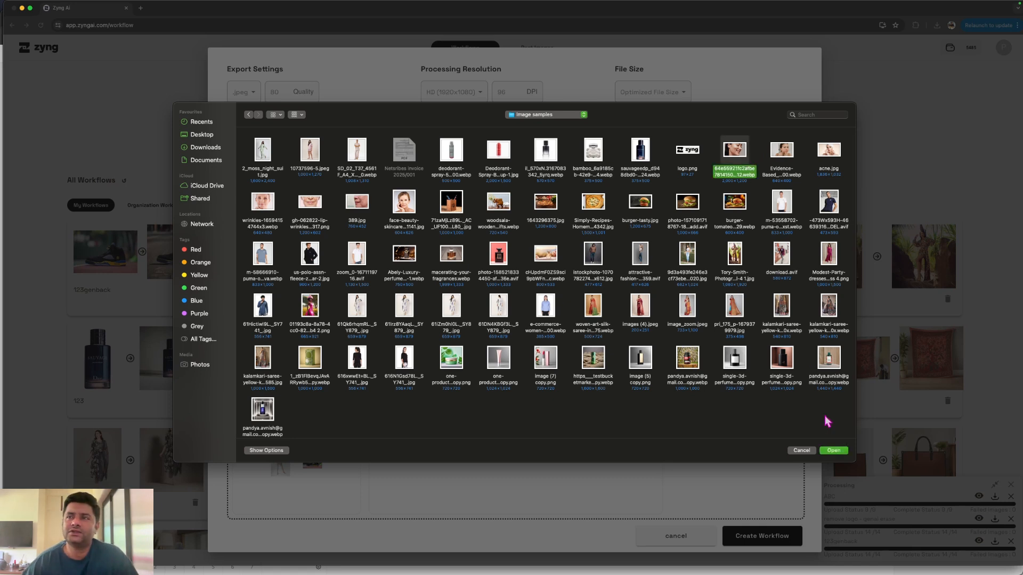
left_click(833, 451)
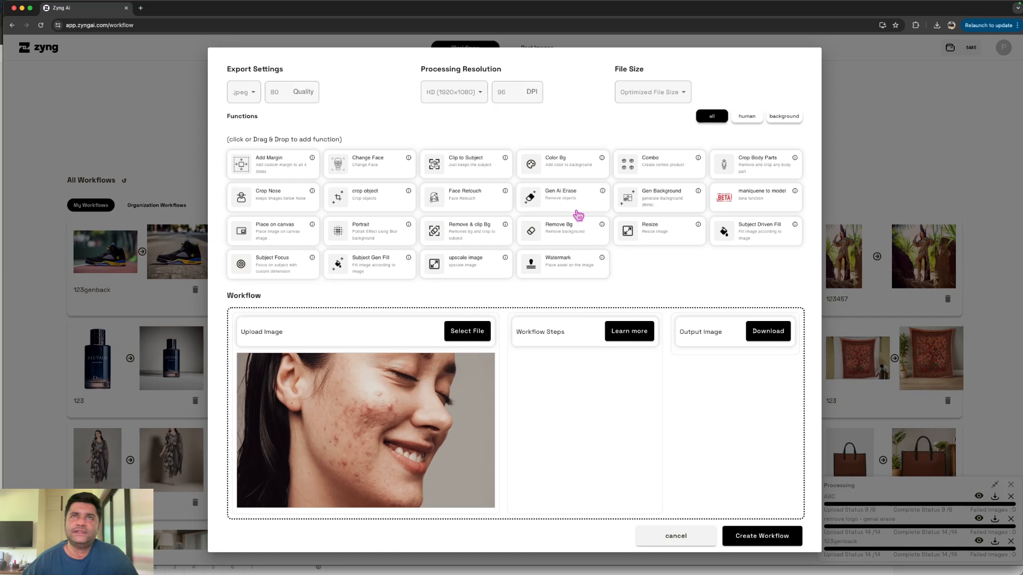
Add a Face Retouch function to the workflow and run it on acne.jpg as the replacement input image
left_click(460, 201)
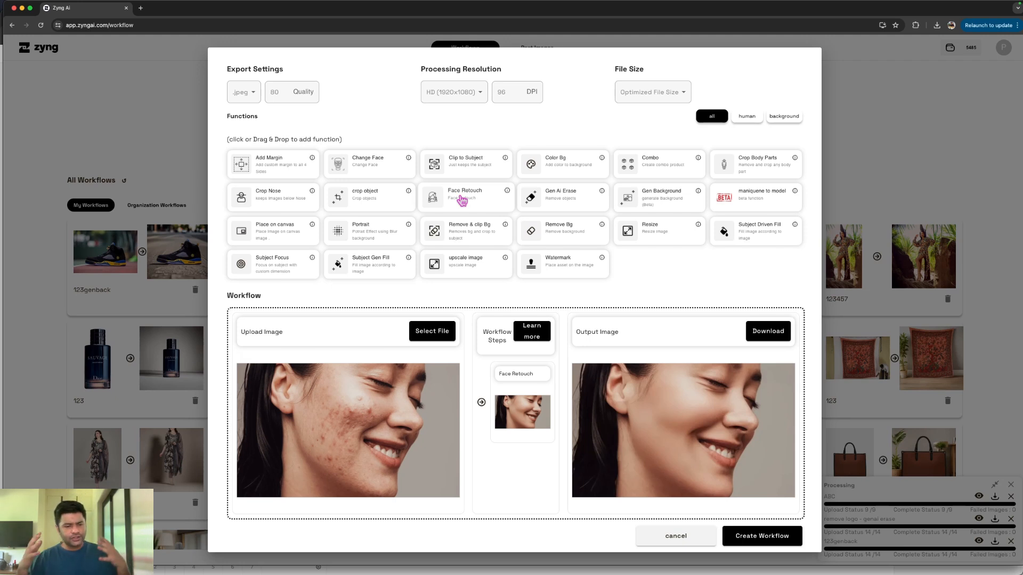
left_click(420, 332)
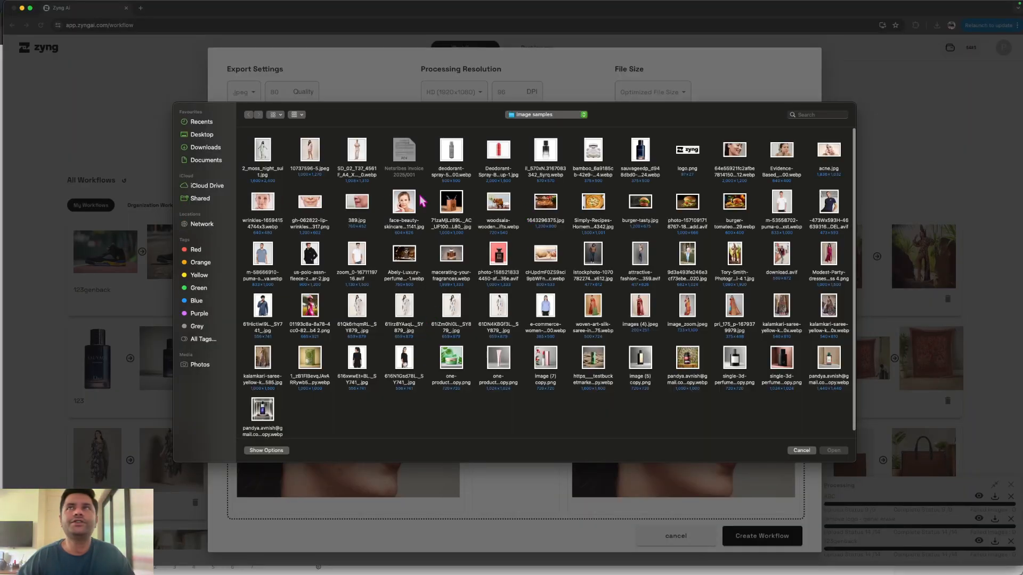
left_click(829, 152)
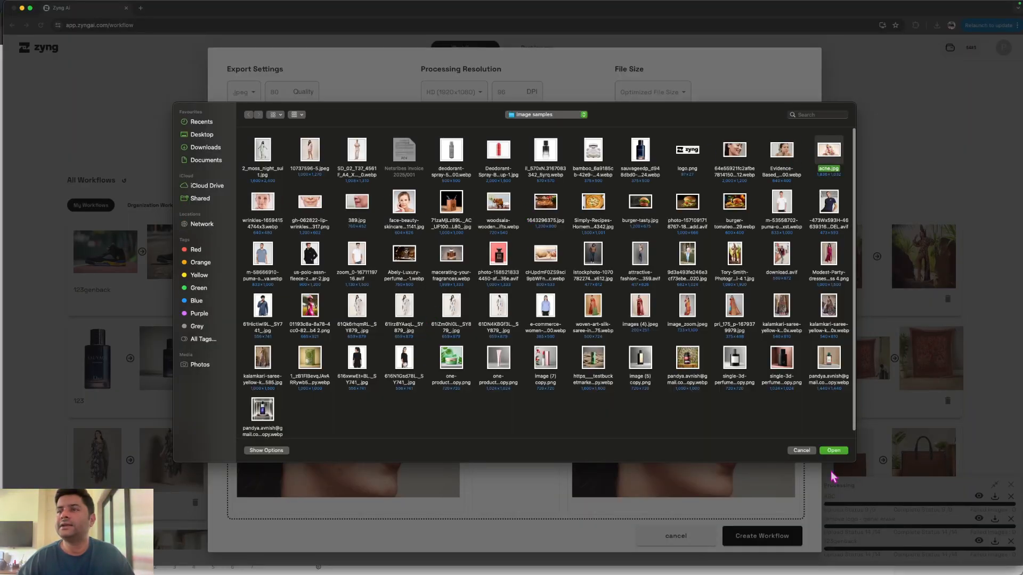
left_click(833, 451)
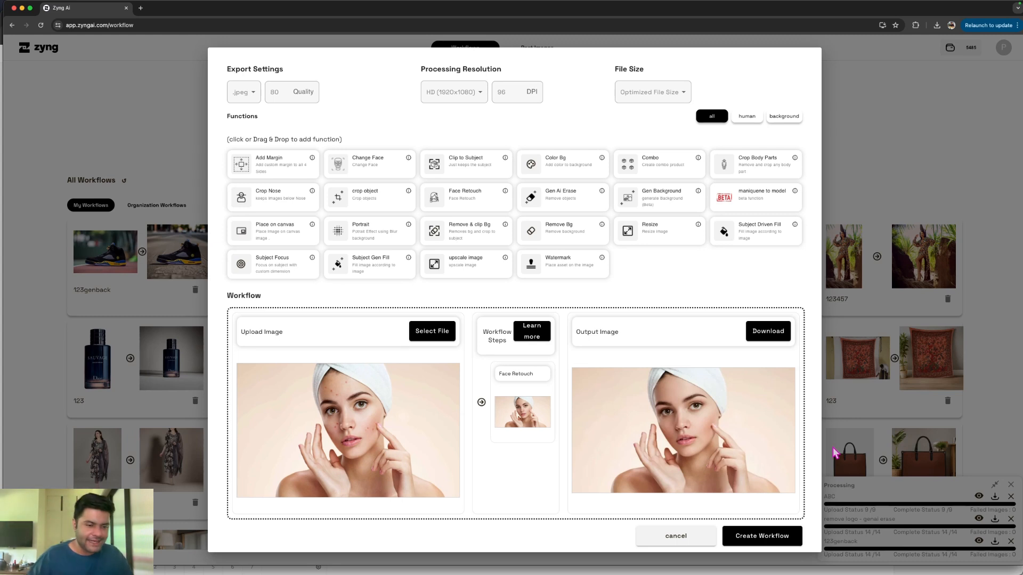
scroll(778, 474, "up", 2)
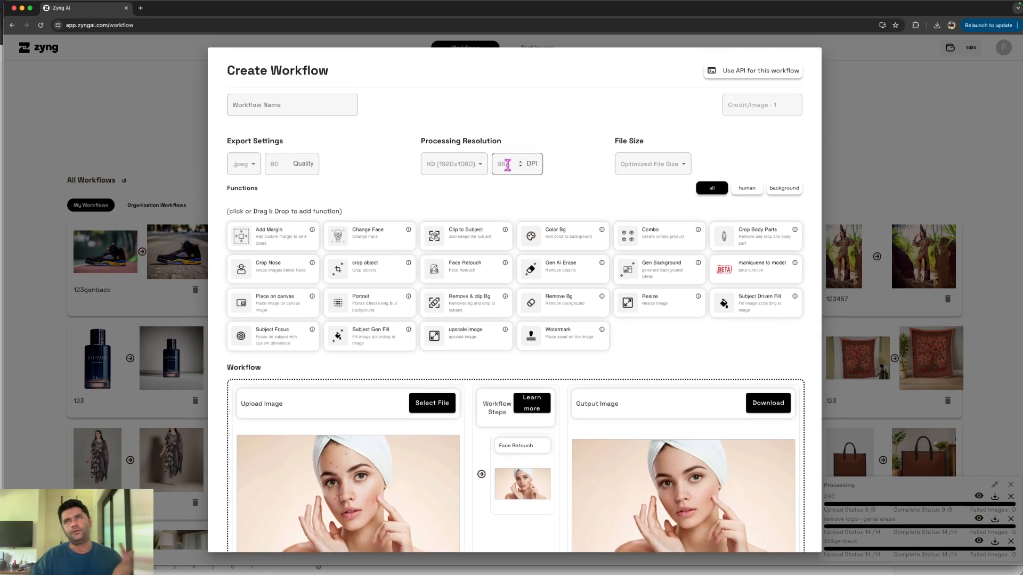
scroll(730, 349, "down", 2)
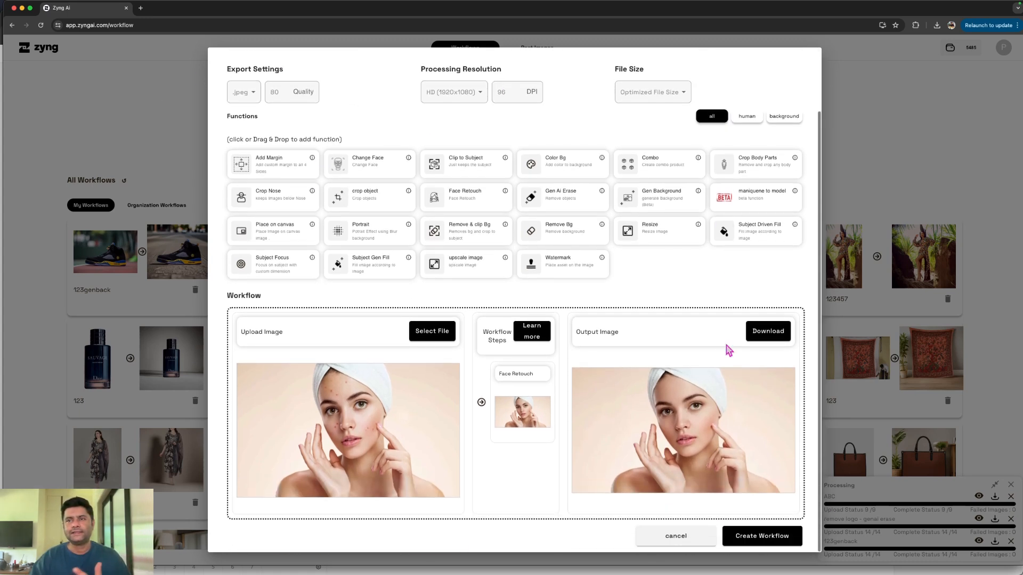
left_click(755, 539)
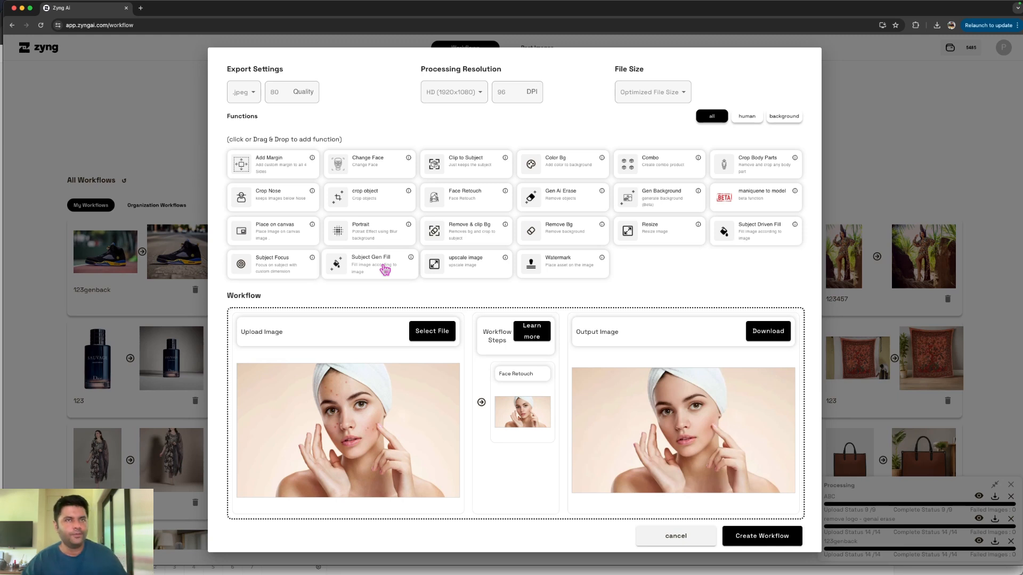
Replace the input image with the avif photo of the black perfume bottle on a red background and remove the Face Retouch step
left_click(432, 332)
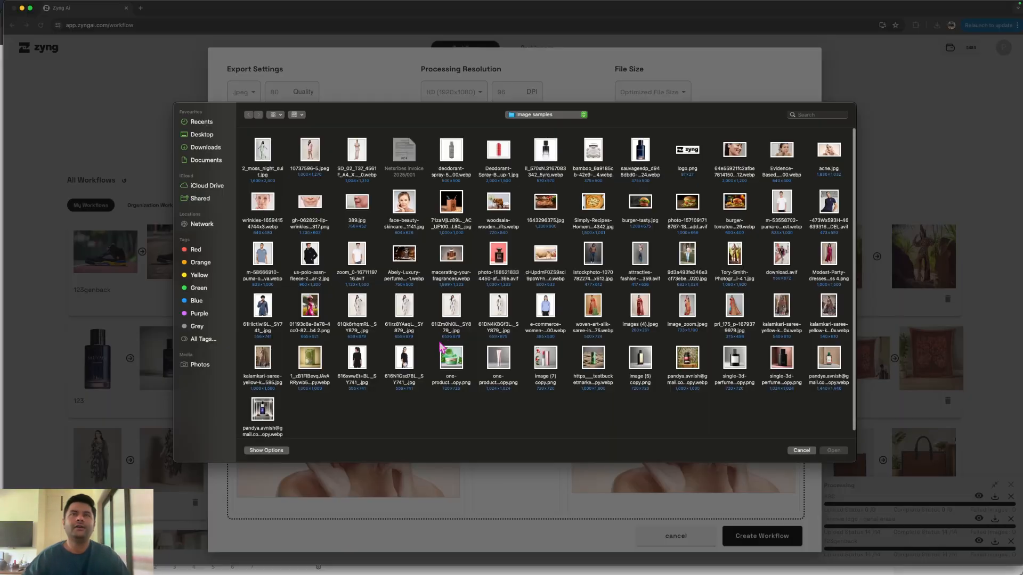
left_click(495, 267)
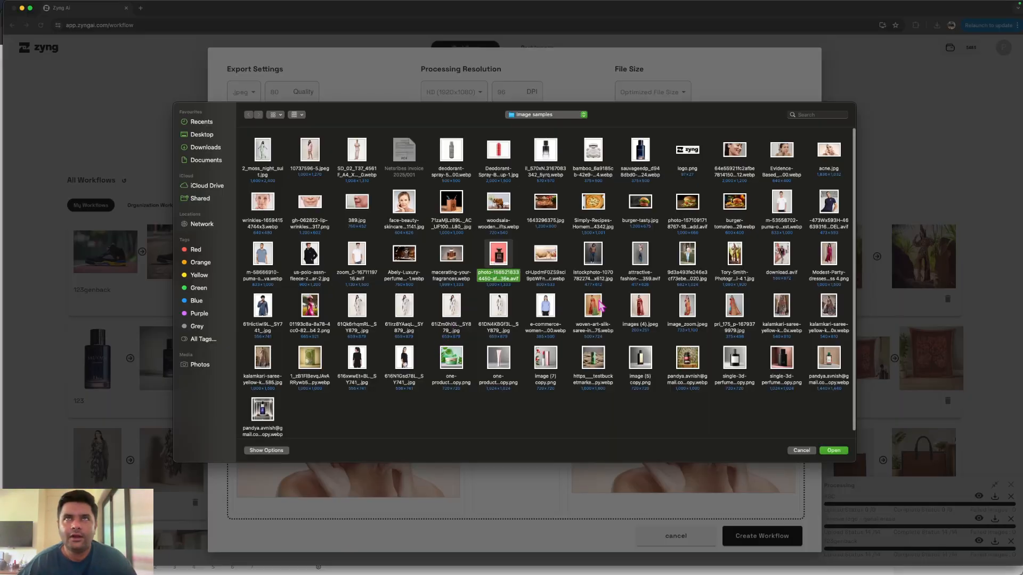
left_click(834, 451)
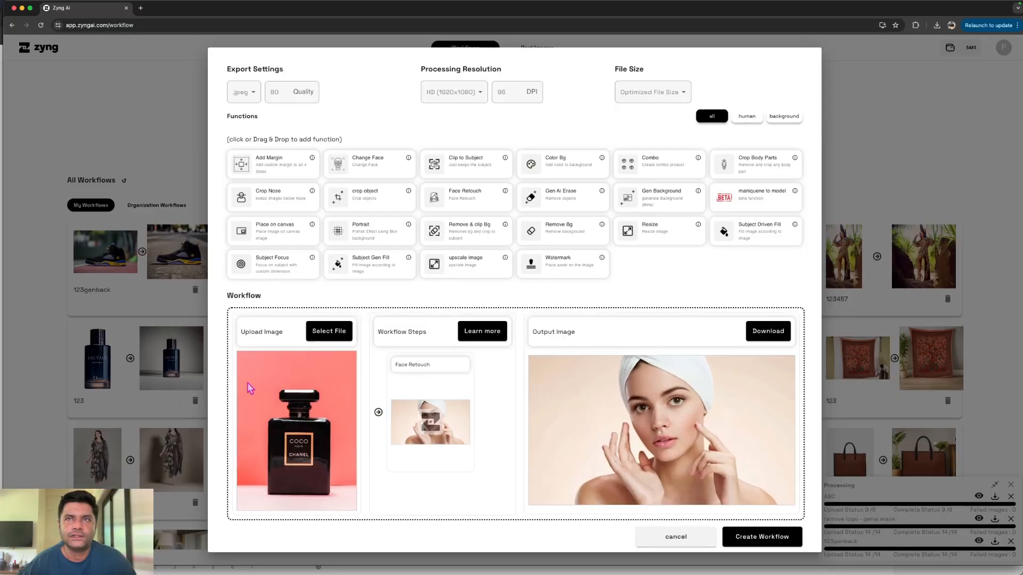
left_click(501, 370)
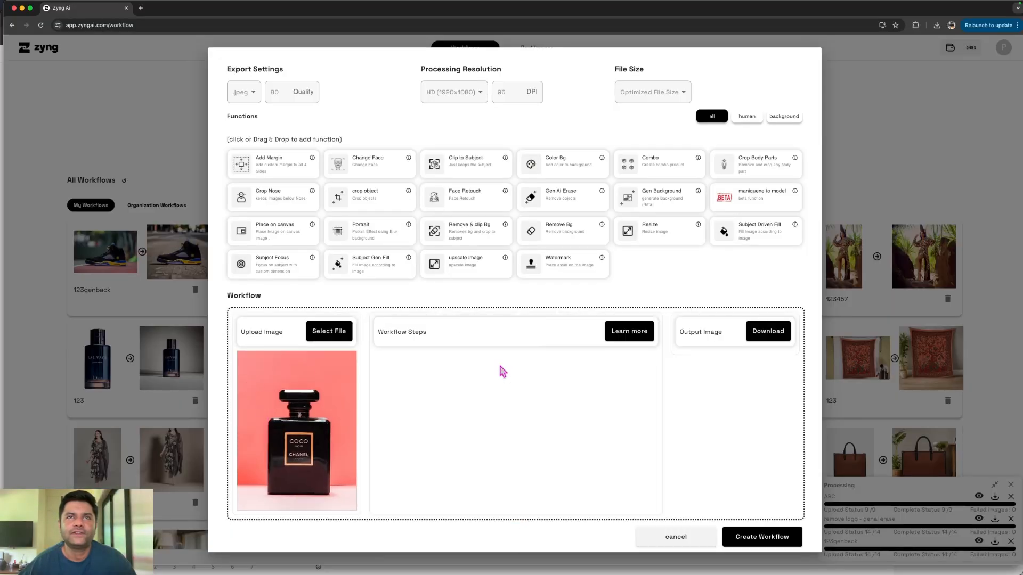
Add a Subject Gen Fill step to the workflow and set its width and height to 1500
left_click_drag(365, 267, 464, 393)
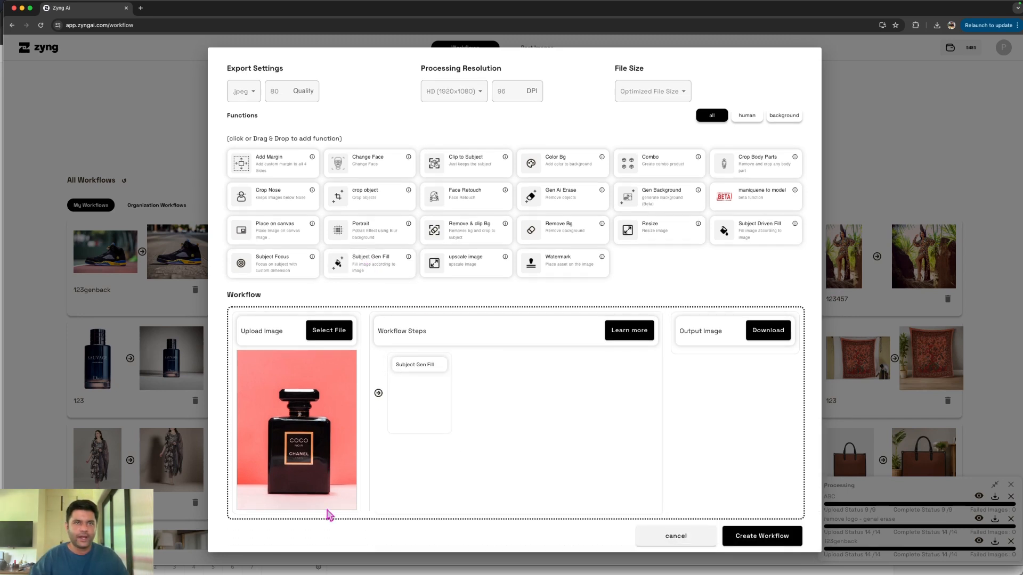
left_click(485, 368)
left_click(445, 212)
type("1500")
key("Tab")
type("1500")
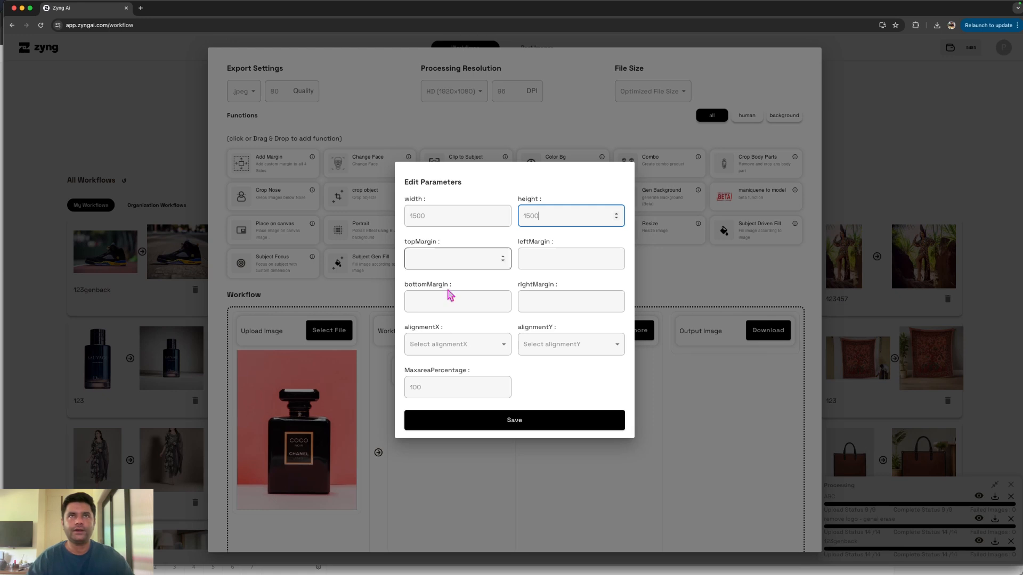
Set the top, left, bottom and right margins to 20, choose Center alignment for X and Y, and save the parameters
left_click(447, 260)
type("20")
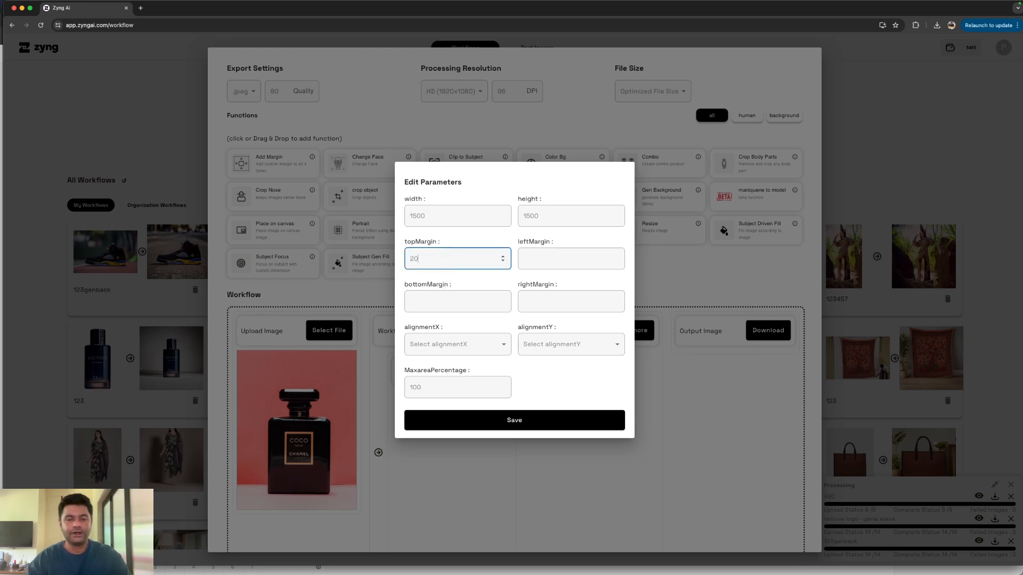
key("Tab")
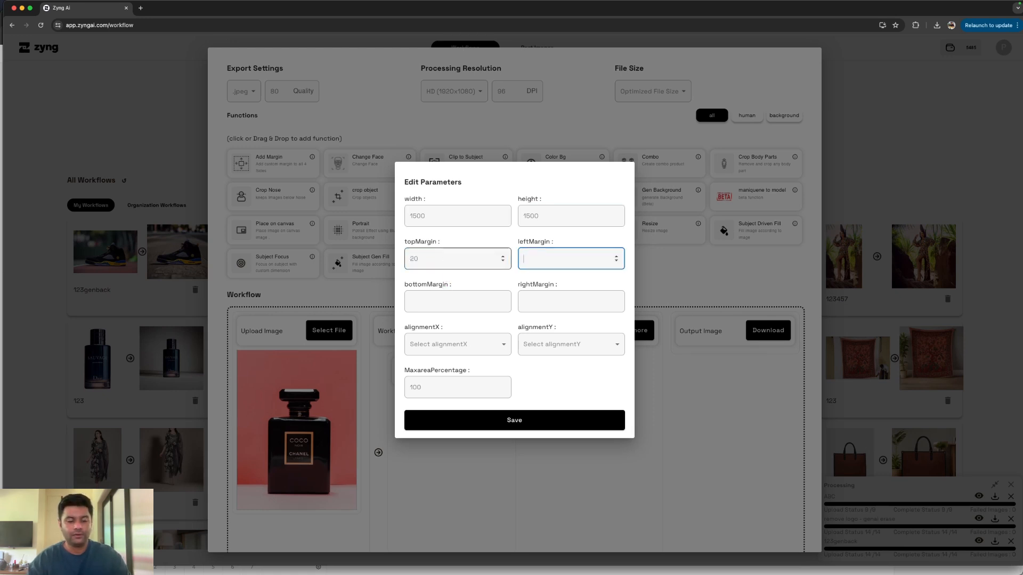
type("20")
key("Tab")
type("20")
key("Tab")
type("20")
left_click(463, 356)
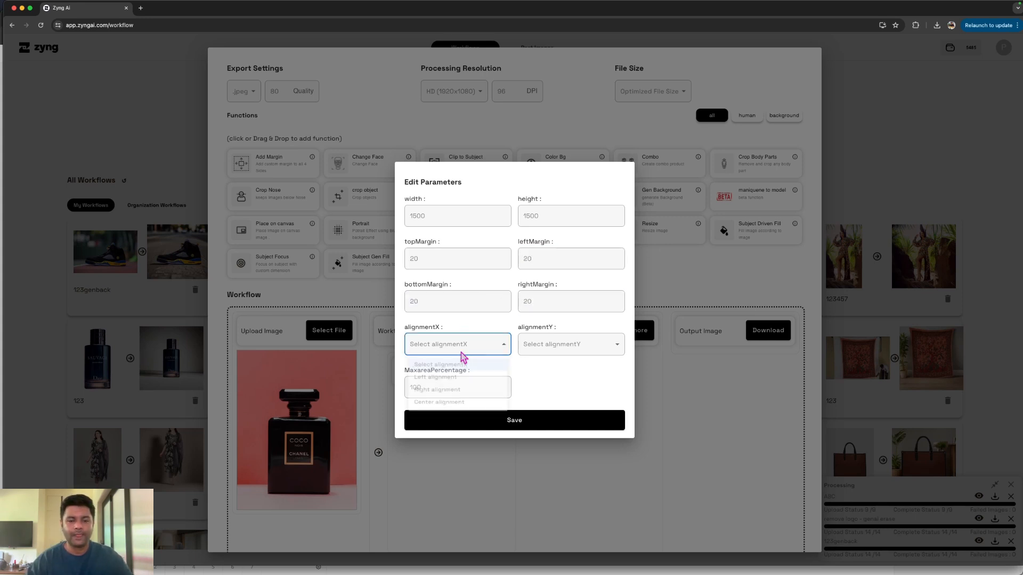
left_click(448, 408)
left_click(565, 344)
left_click(540, 410)
left_click(507, 418)
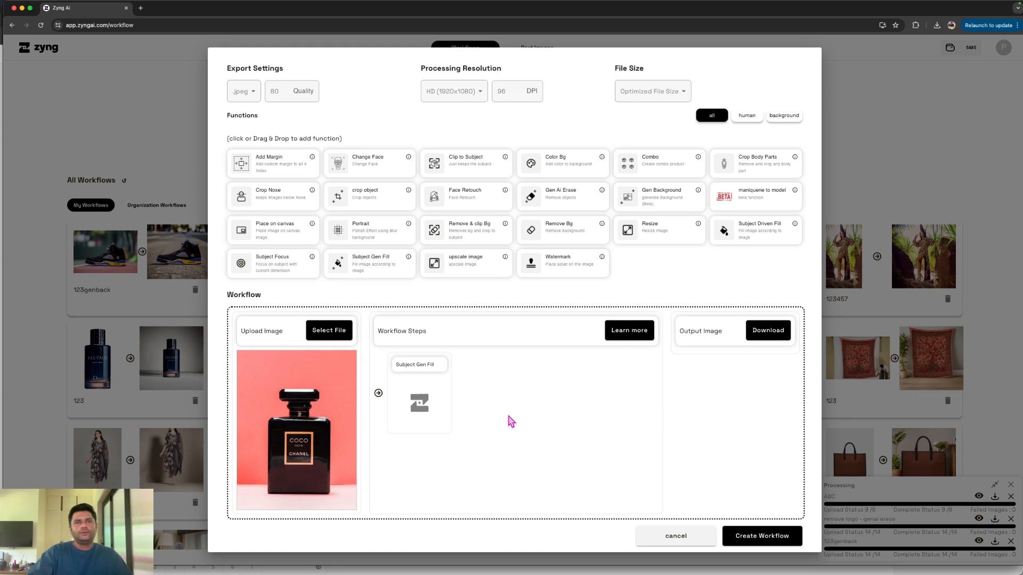
Change all four margins of the Subject Gen Fill step to 25 and save the parameters
mouse_move(400, 410)
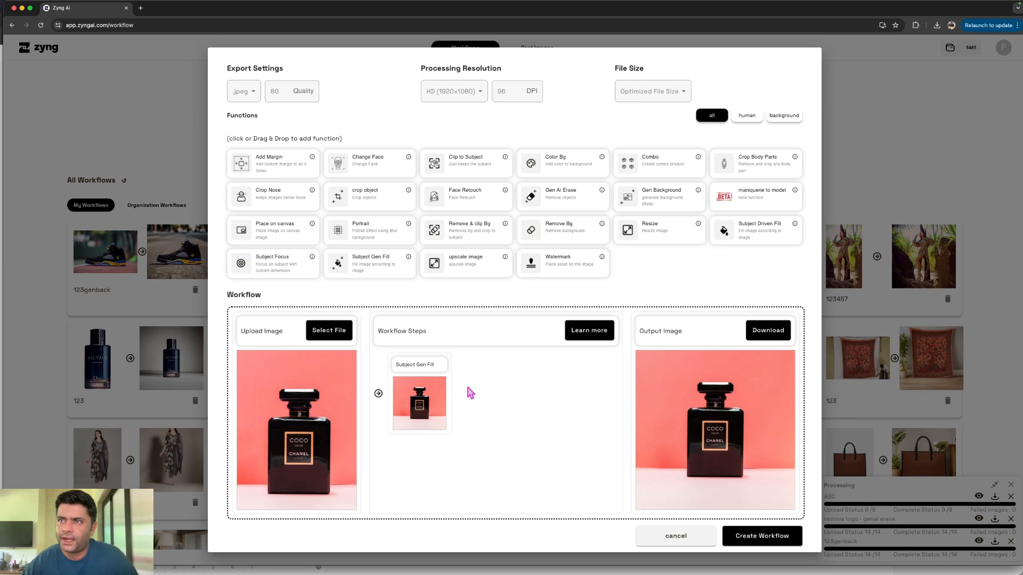
mouse_move(448, 368)
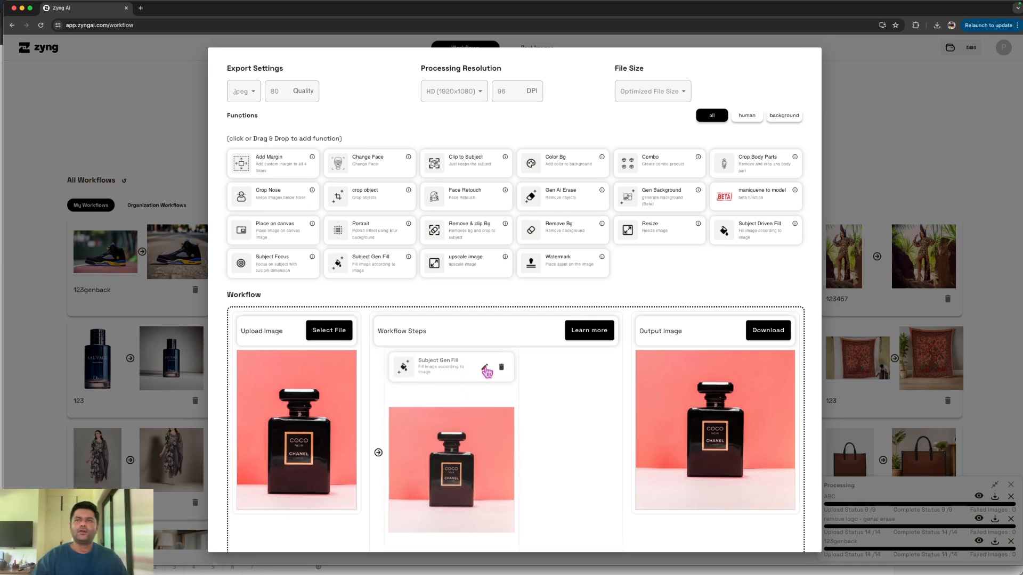
left_click(485, 368)
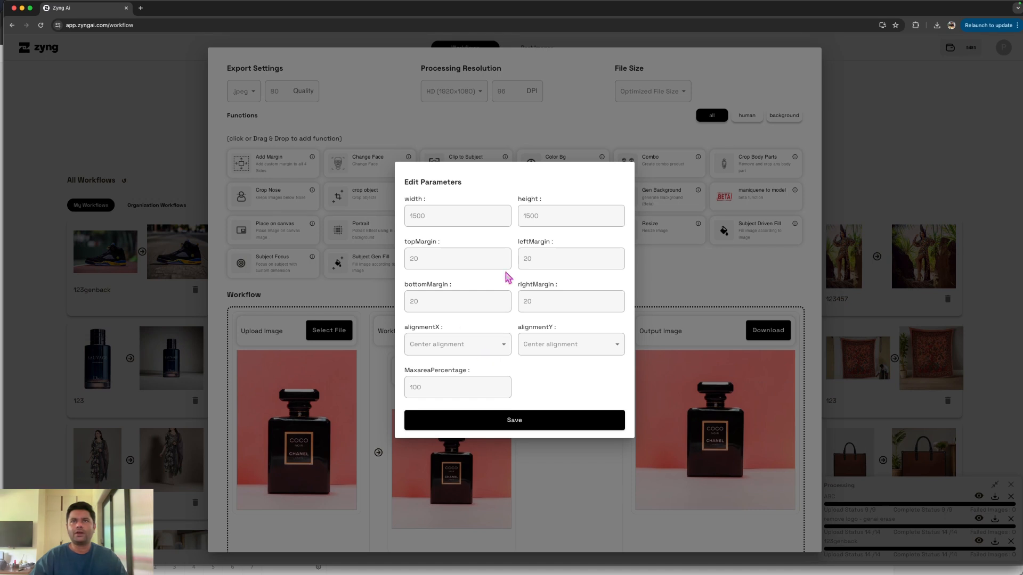
double_click(423, 258)
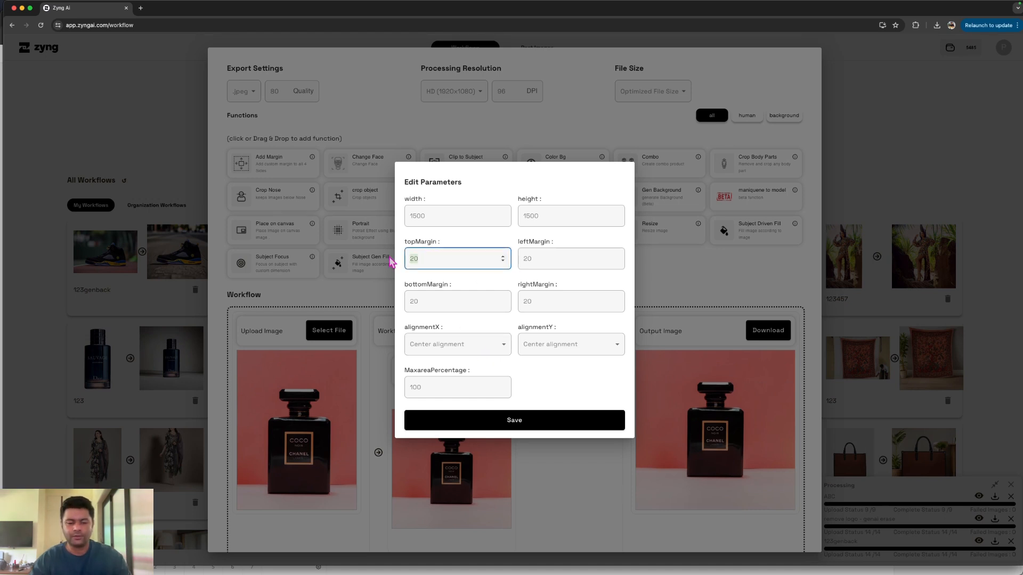
type("25")
key("Tab")
type("25")
key("Tab")
type("25")
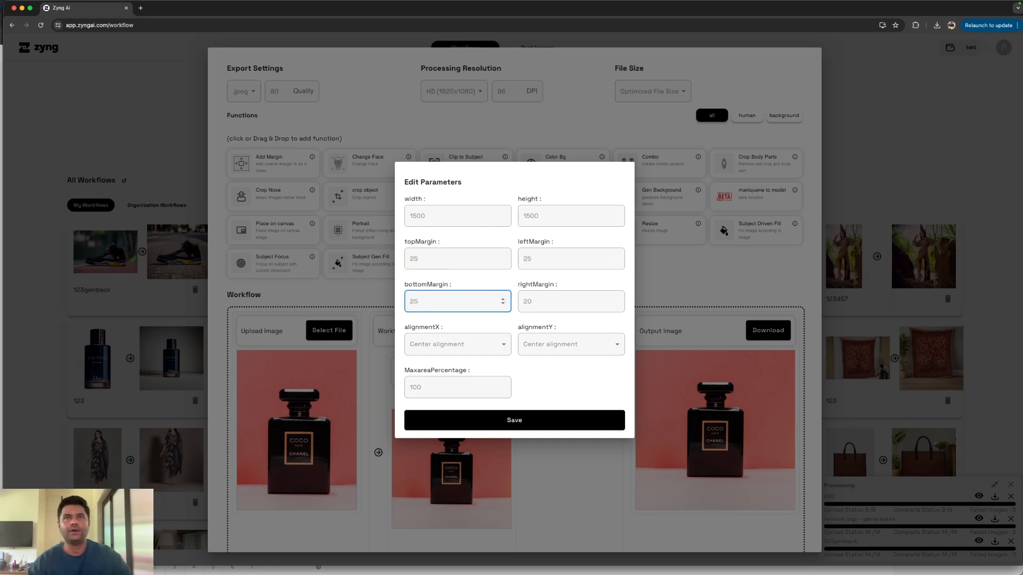
left_click(539, 298)
double_click(523, 300)
type("25")
left_click(527, 419)
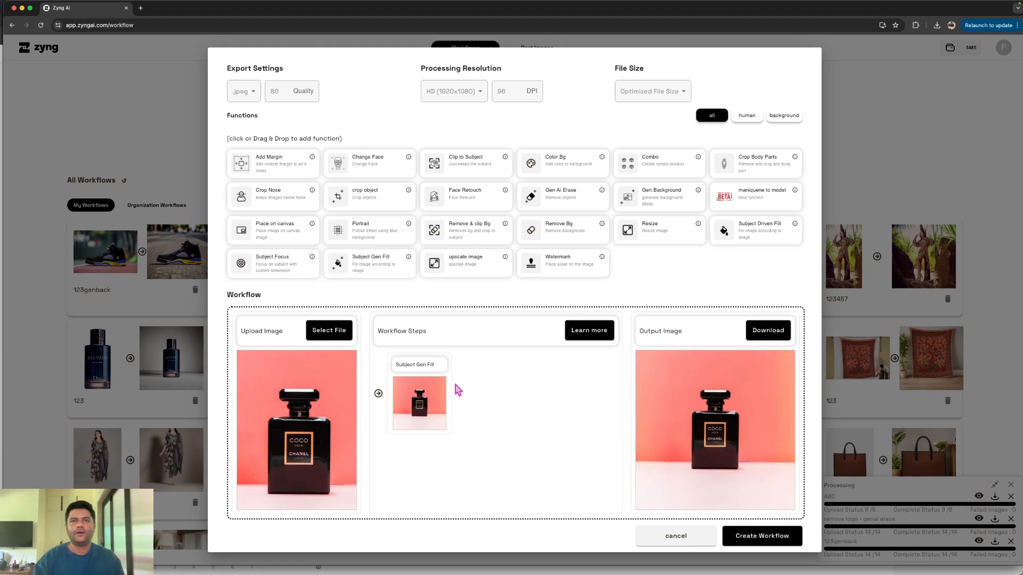
Change all four margins of the Subject Gen Fill step to 30 and save the parameters
left_click(484, 370)
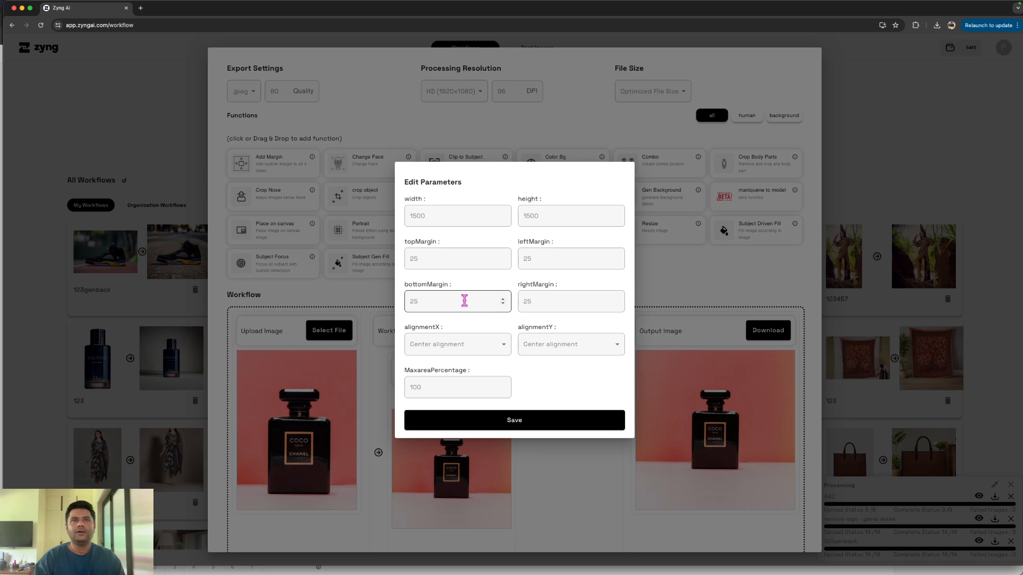
left_click(527, 304)
left_click_drag(468, 261, 391, 264)
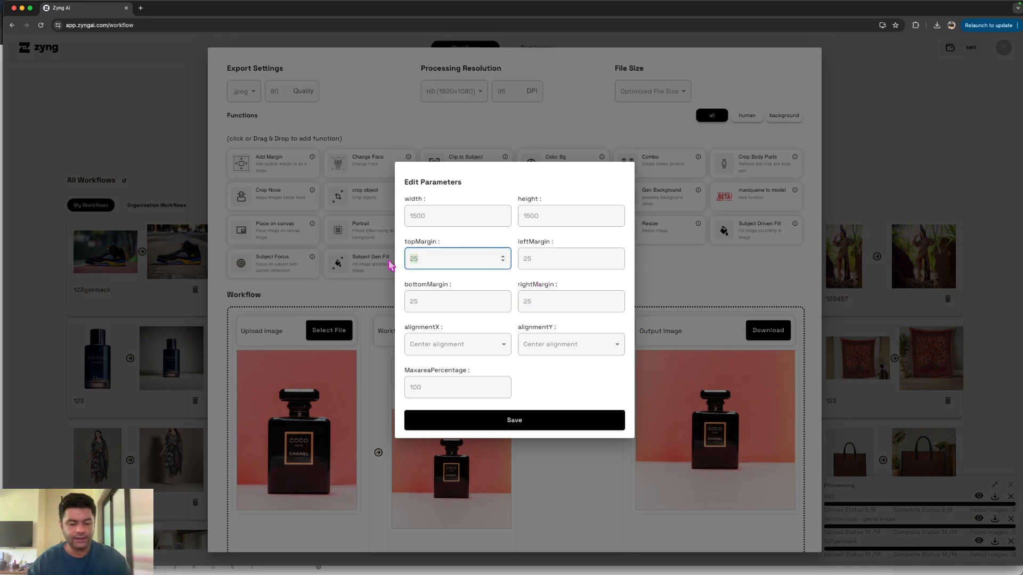
type("30")
key("Tab")
type("30")
key("Tab")
type("30")
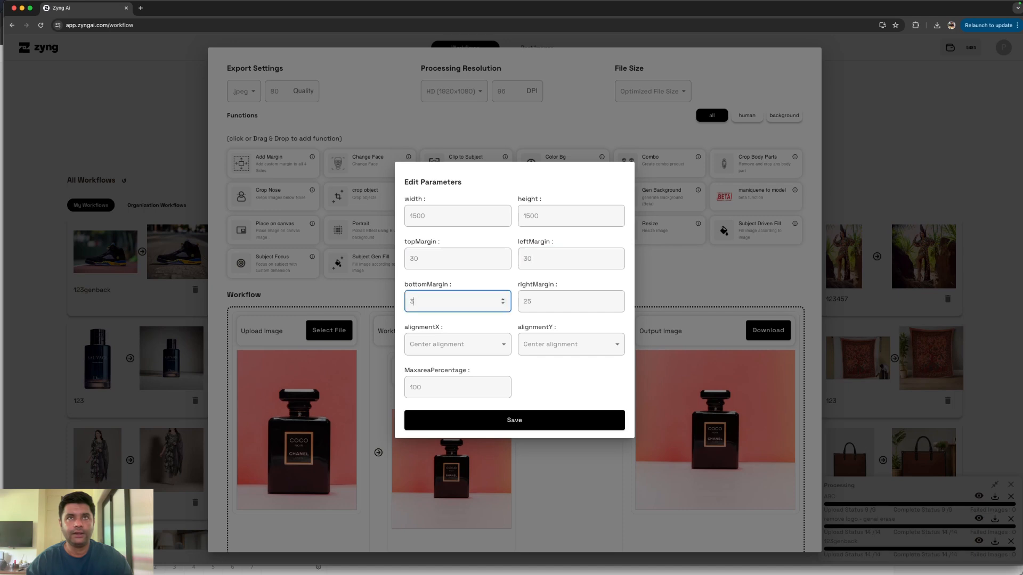
key("Tab")
type("30")
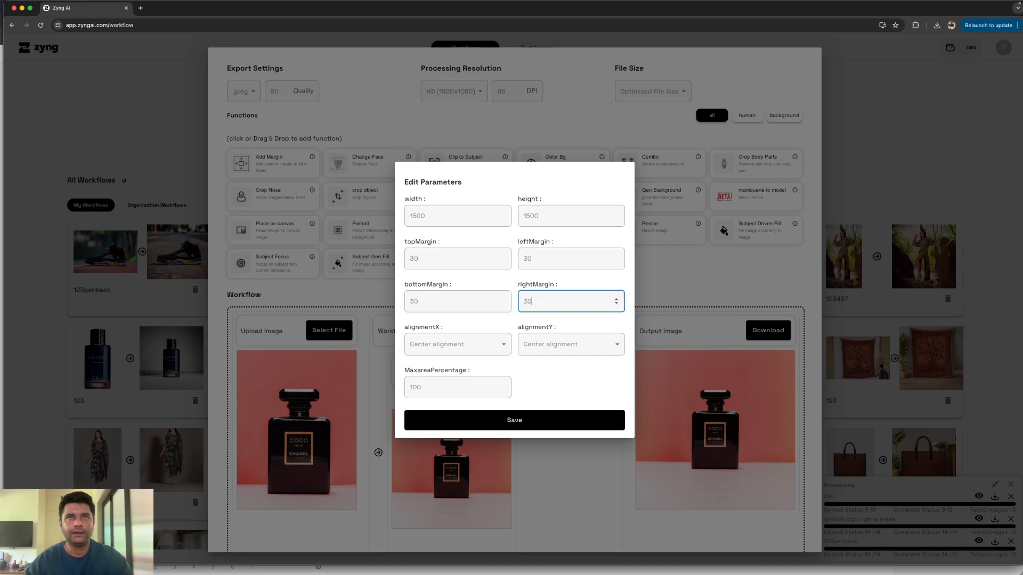
left_click(440, 420)
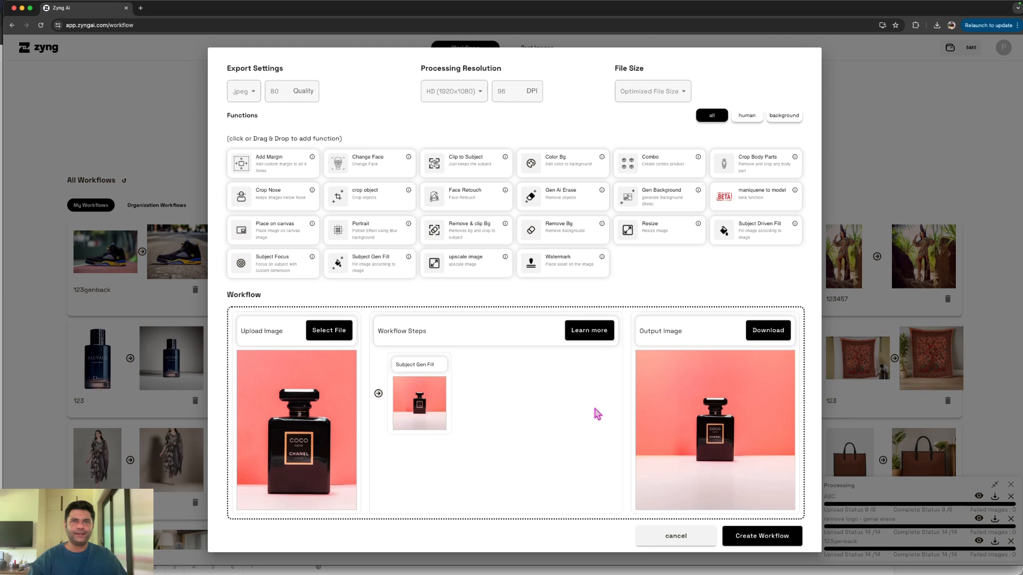
Set the Subject Gen Fill width to 1000 and save the parameters
mouse_move(445, 362)
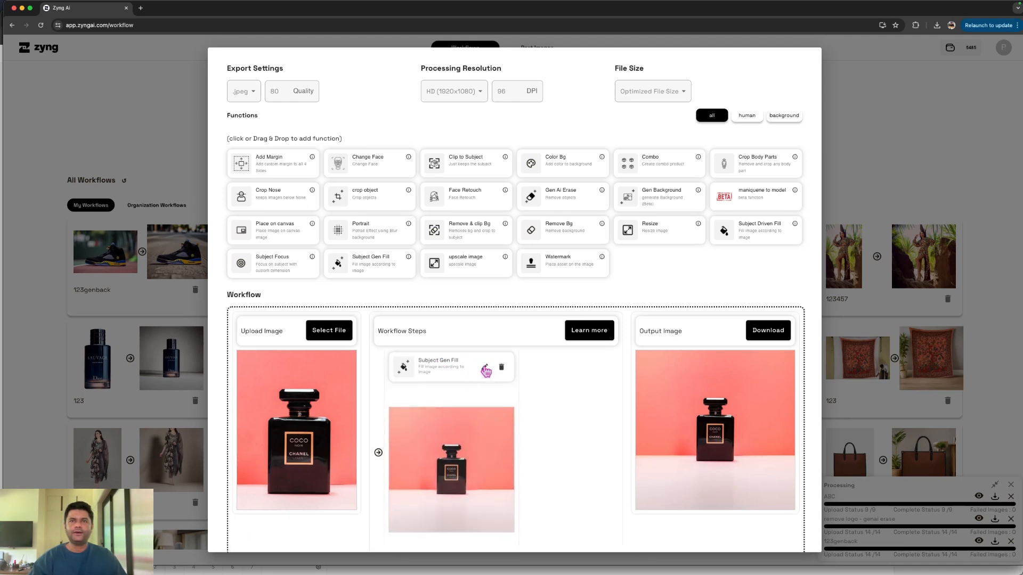
left_click(487, 368)
left_click(442, 217)
key("super+a")
type("1000")
left_click(556, 427)
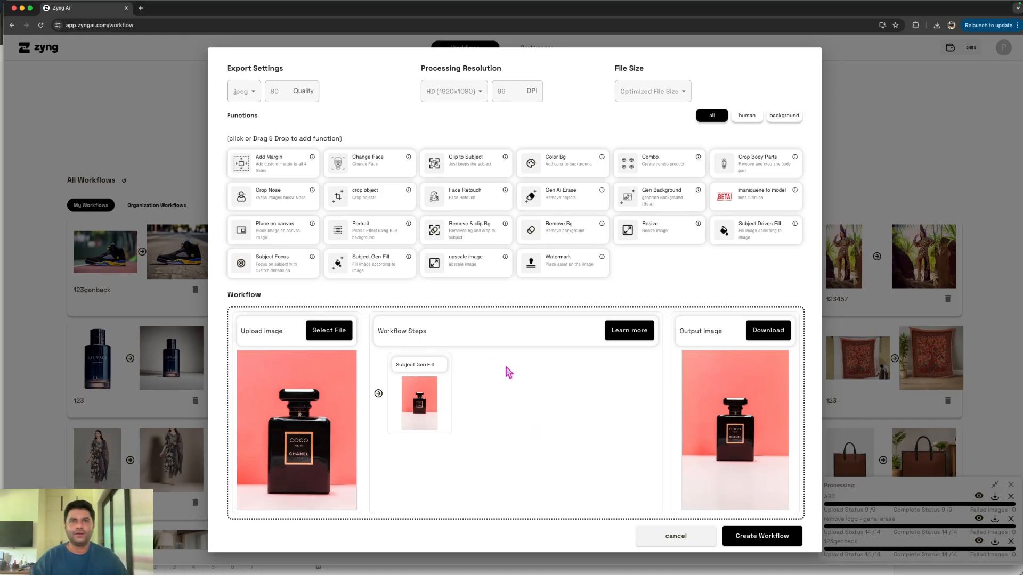
Set the Subject Gen Fill width to 3000 and save the parameters
left_click(483, 370)
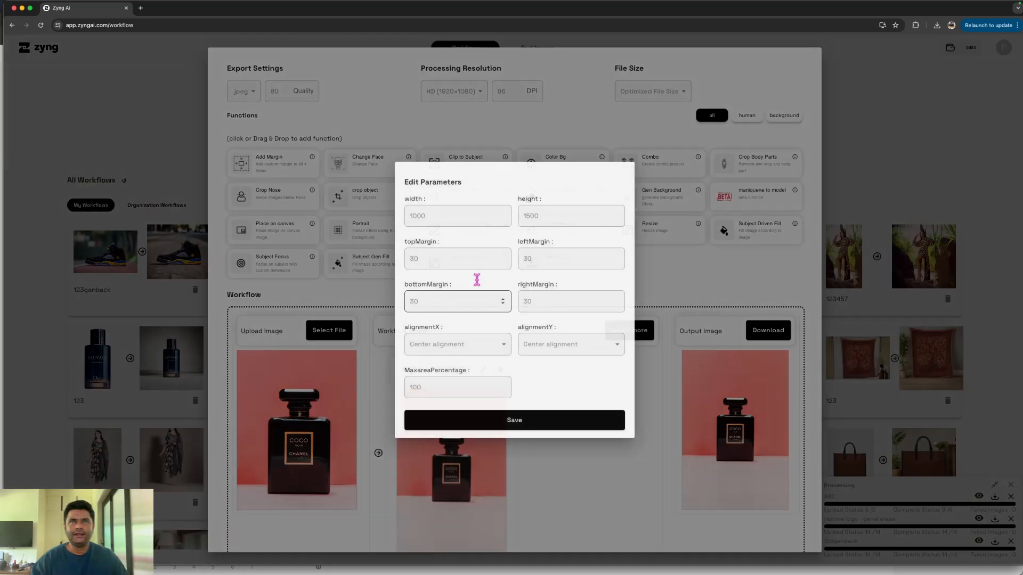
double_click(435, 214)
type("30")
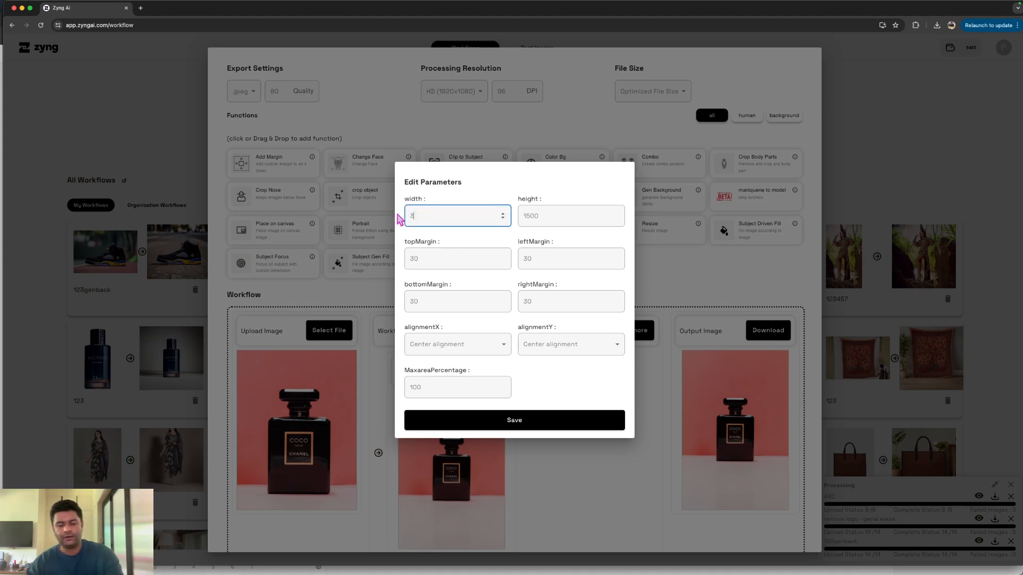
left_click(520, 418)
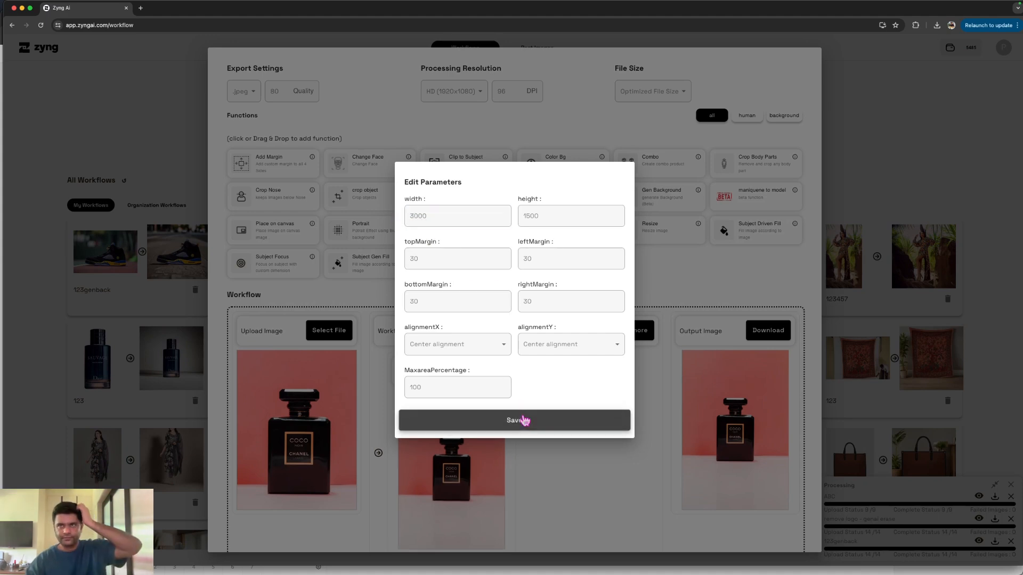